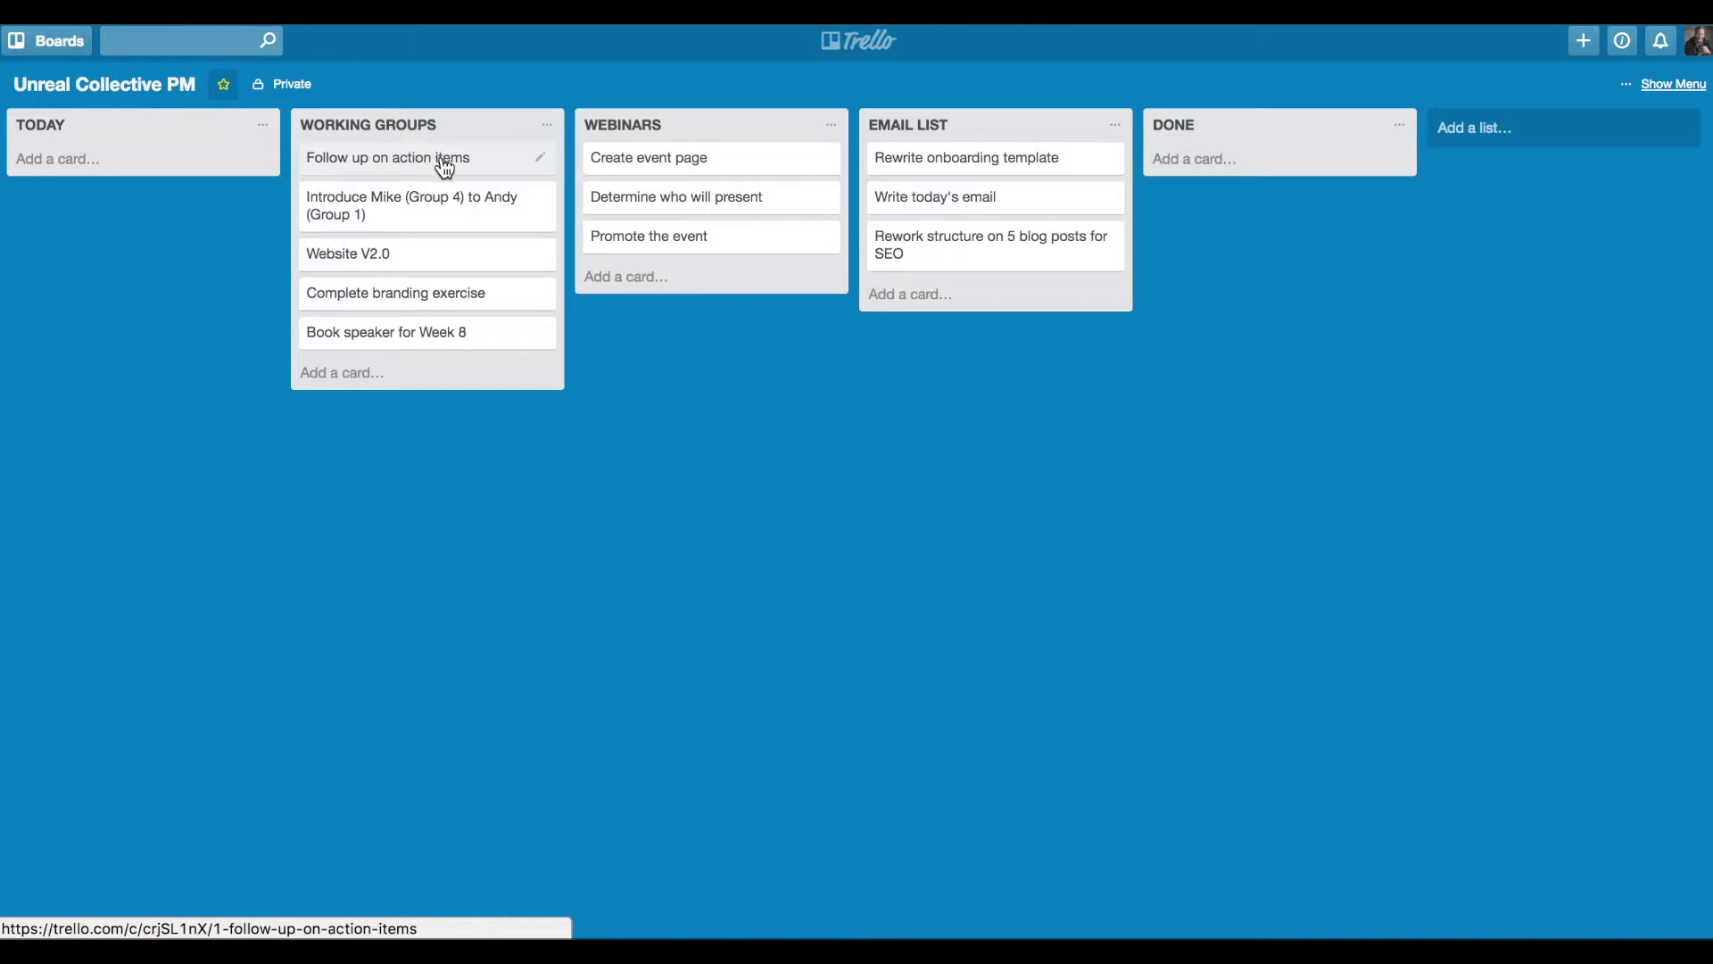
Open the 'Follow up on action items' card in the quick editor.
{"action": "left_click", "coordinate": [539, 166]}
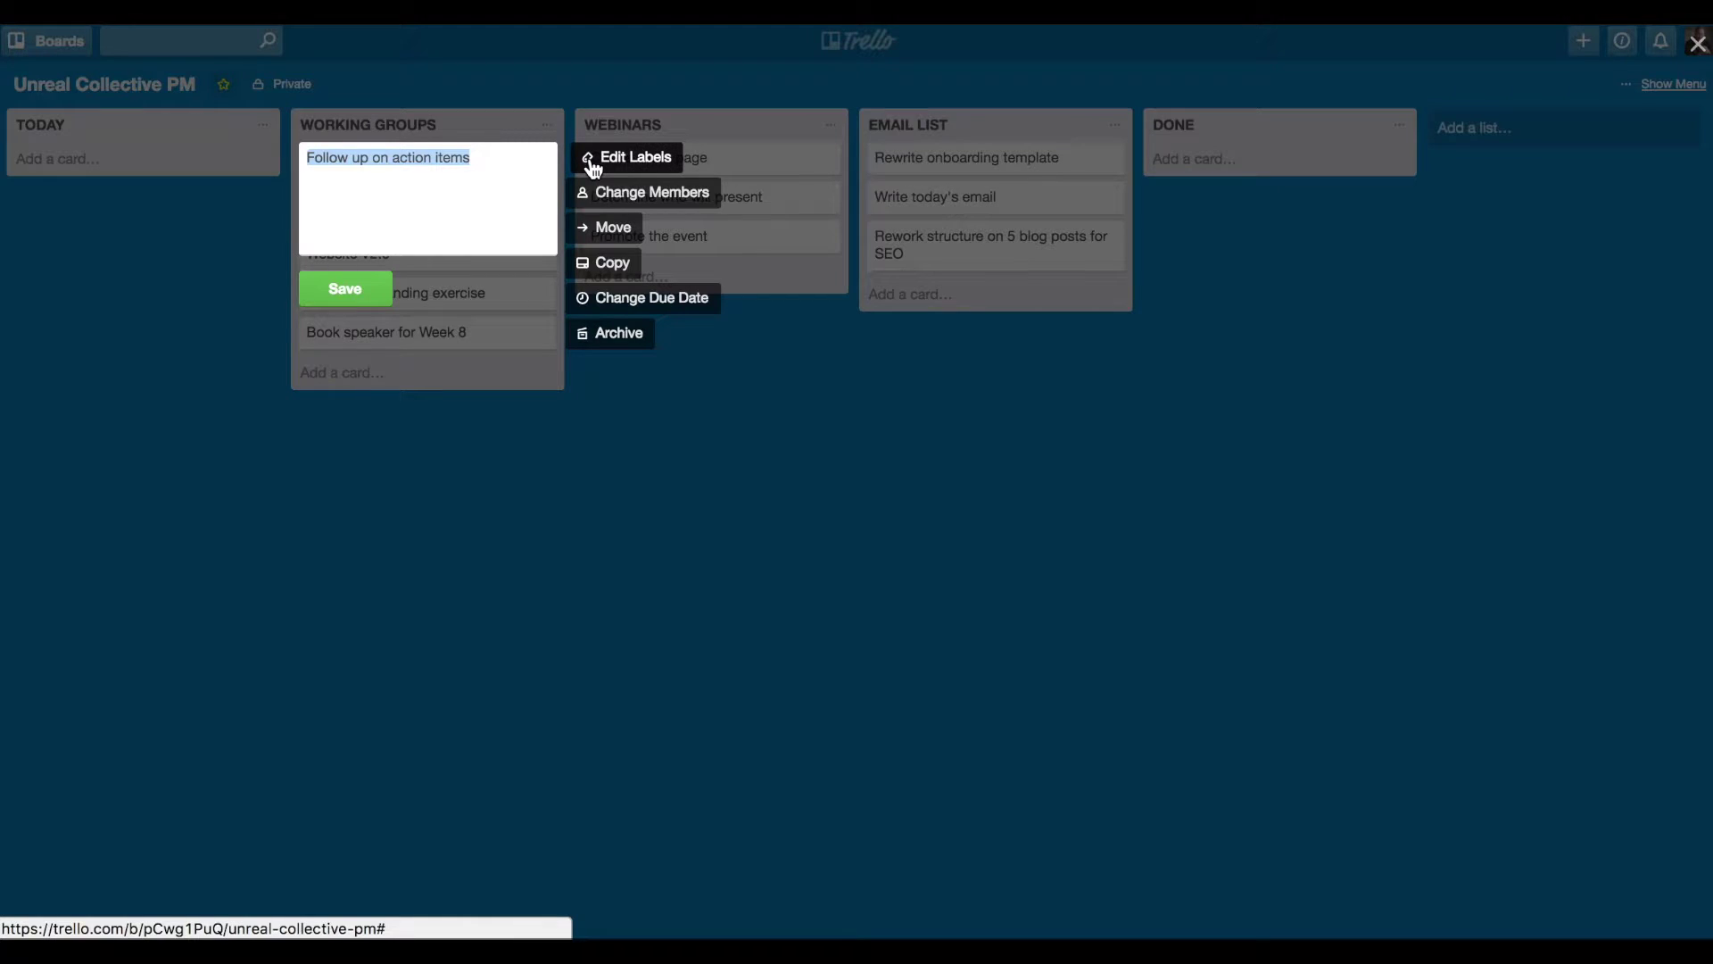
Name the green label 'Working Groups' and tag the Follow up on action items card with it.
{"action": "left_click", "coordinate": [593, 168]}
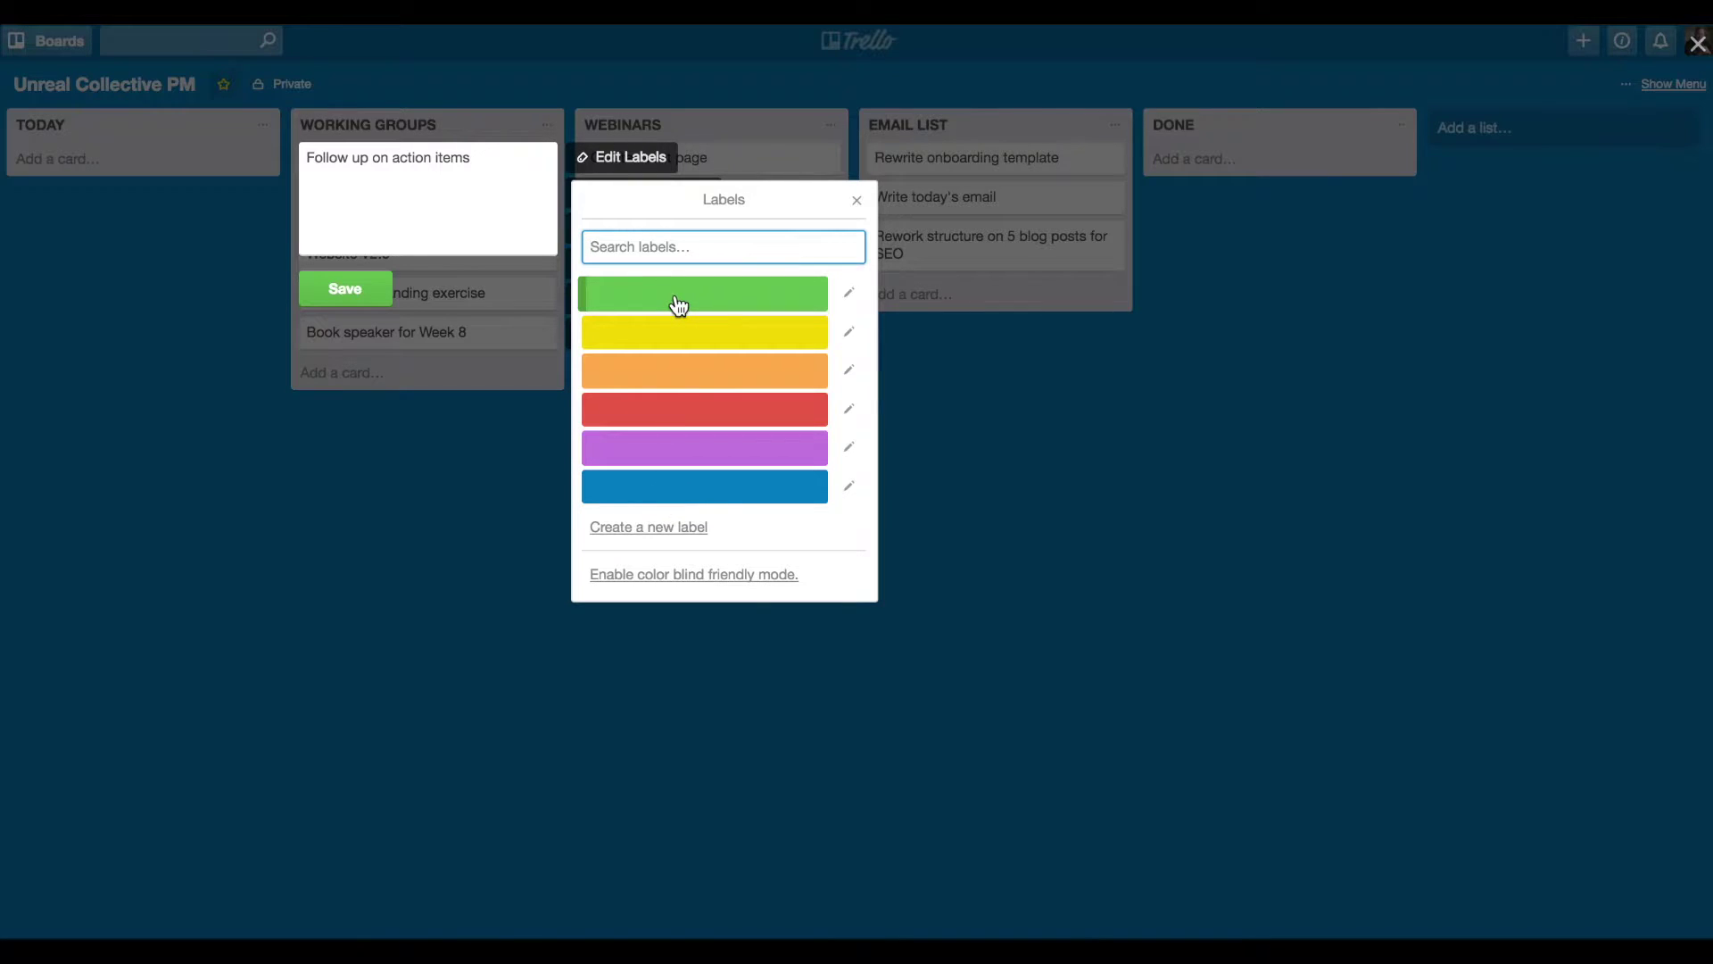
{"action": "left_click", "coordinate": [845, 302]}
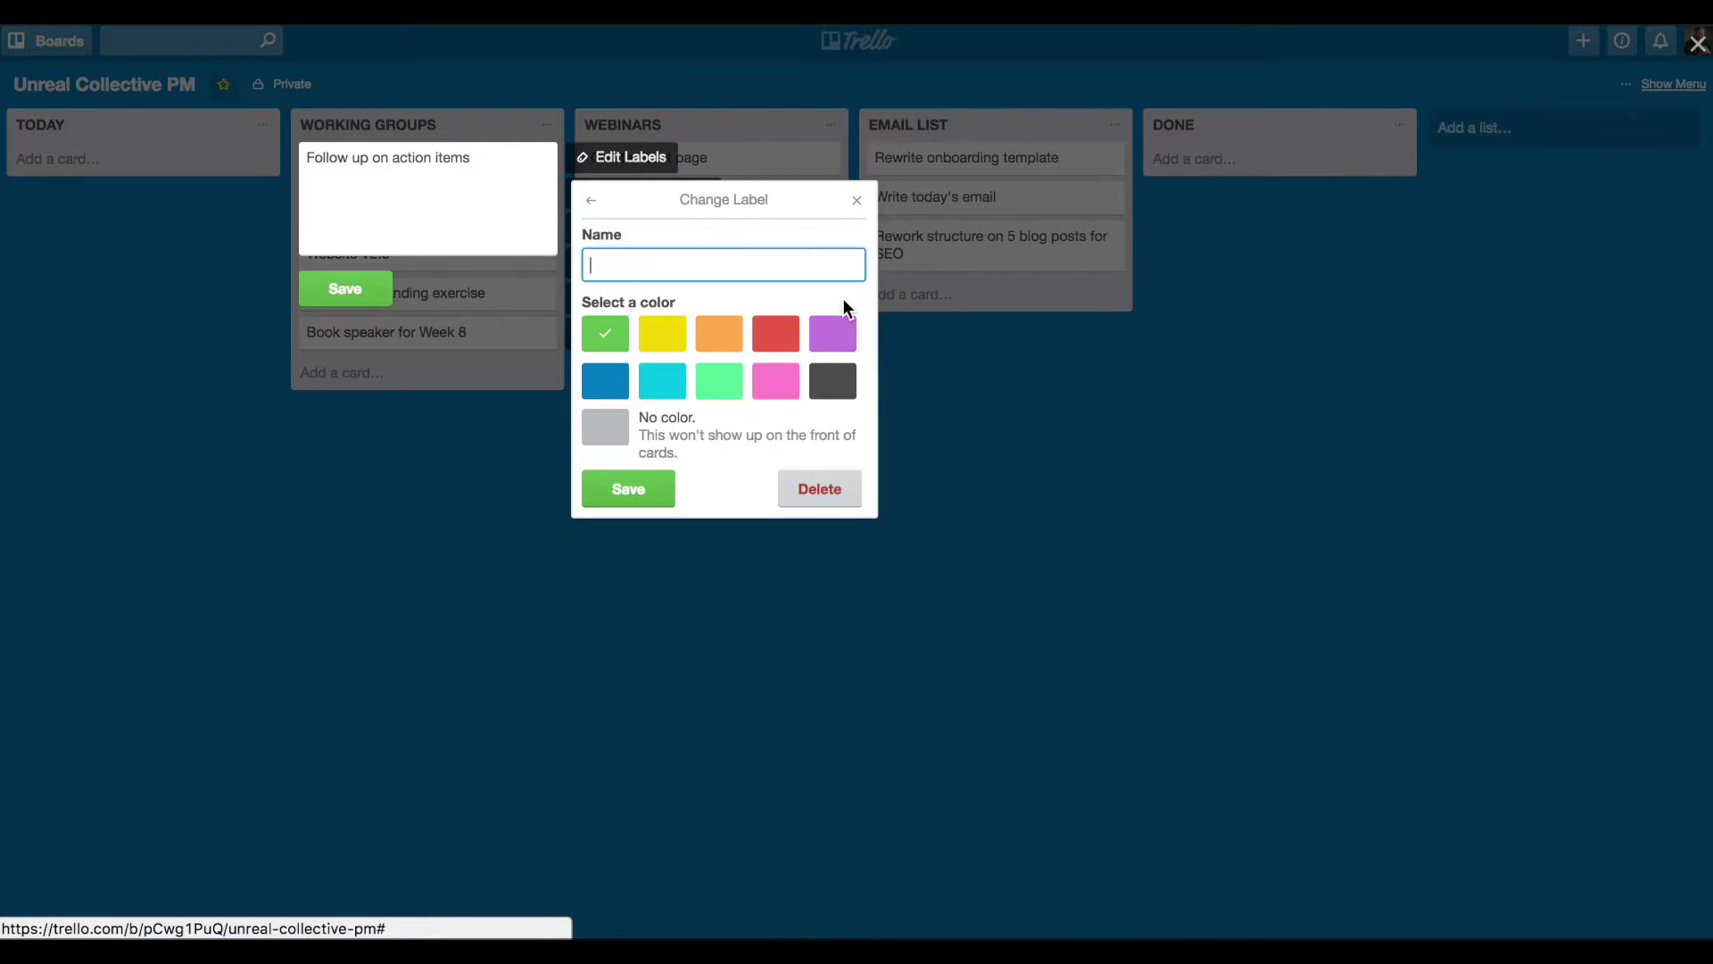
{"action": "type", "text": "U"}
{"action": "key", "text": "BackSpace"}
{"action": "type", "text": "Workin"}
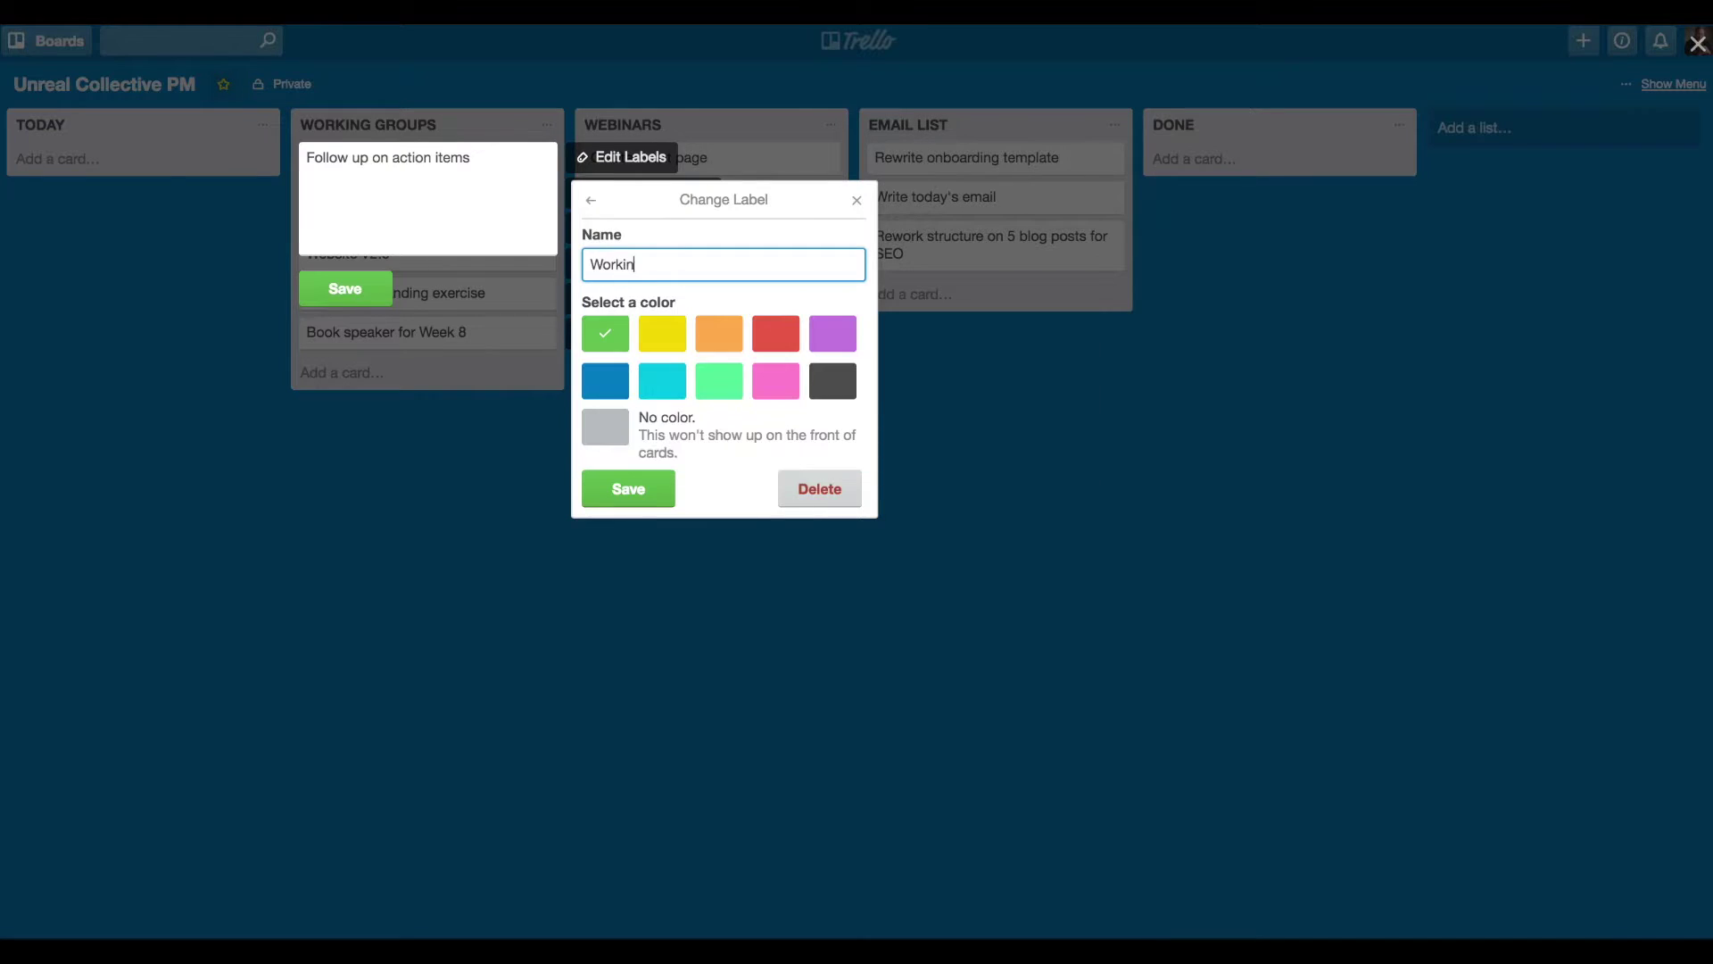
{"action": "type", "text": "g Groups"}
{"action": "left_click", "coordinate": [656, 490]}
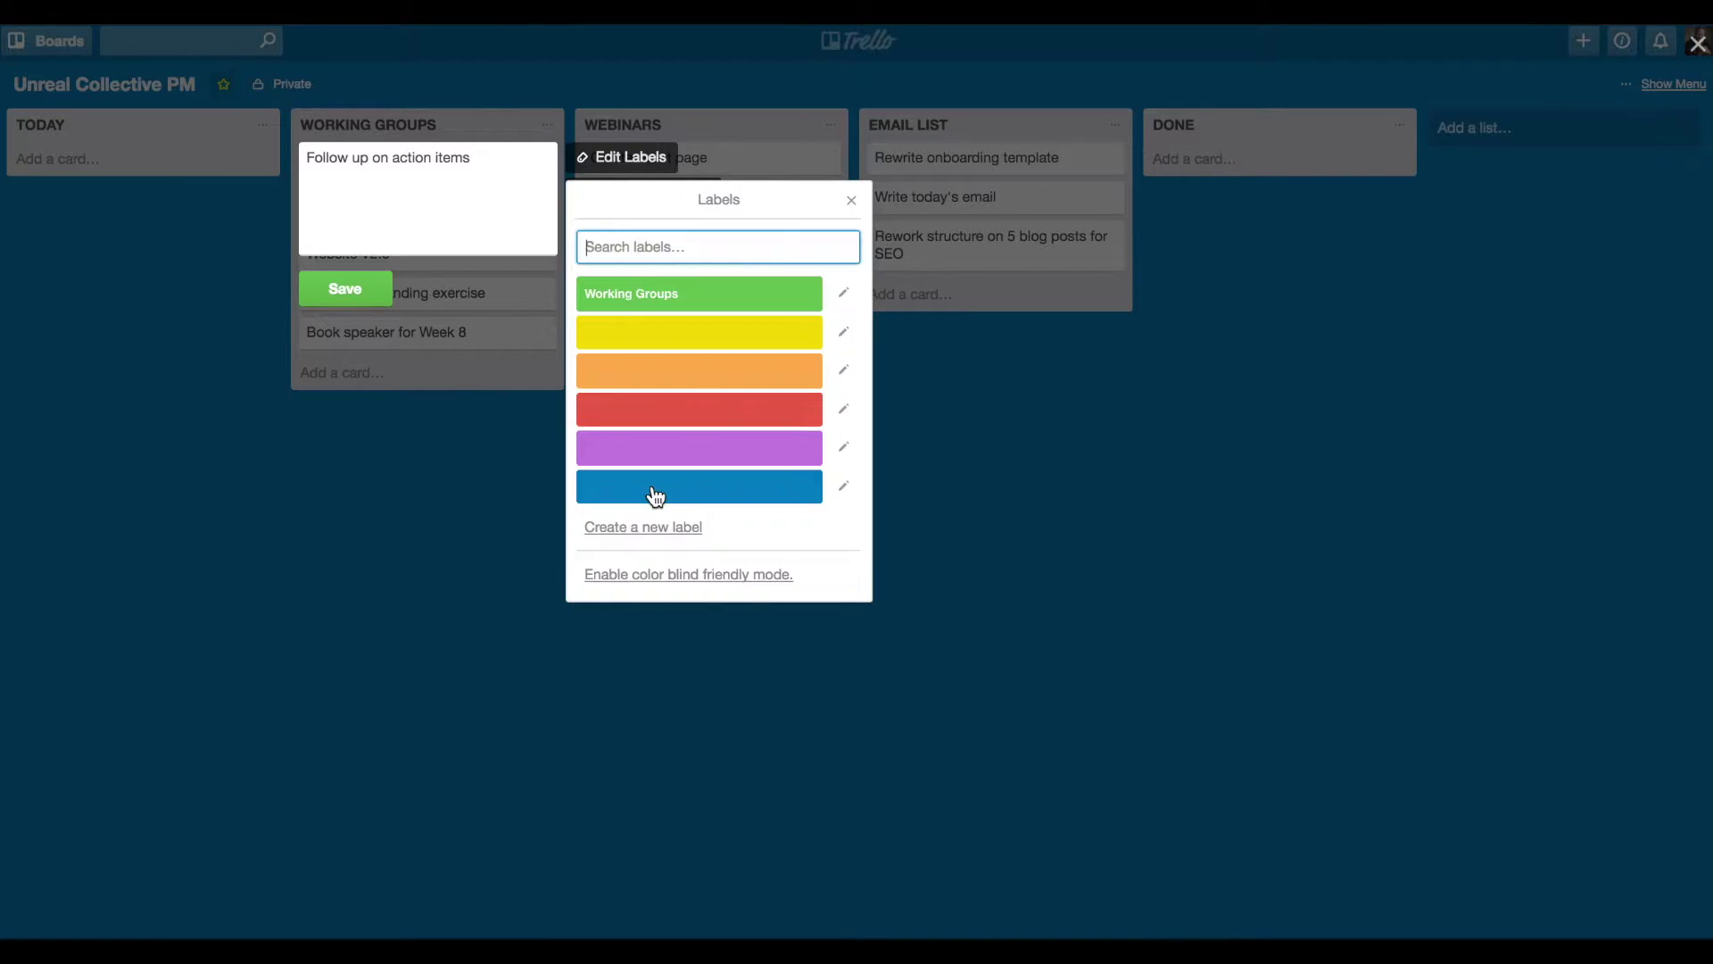
{"action": "left_click", "coordinate": [765, 308]}
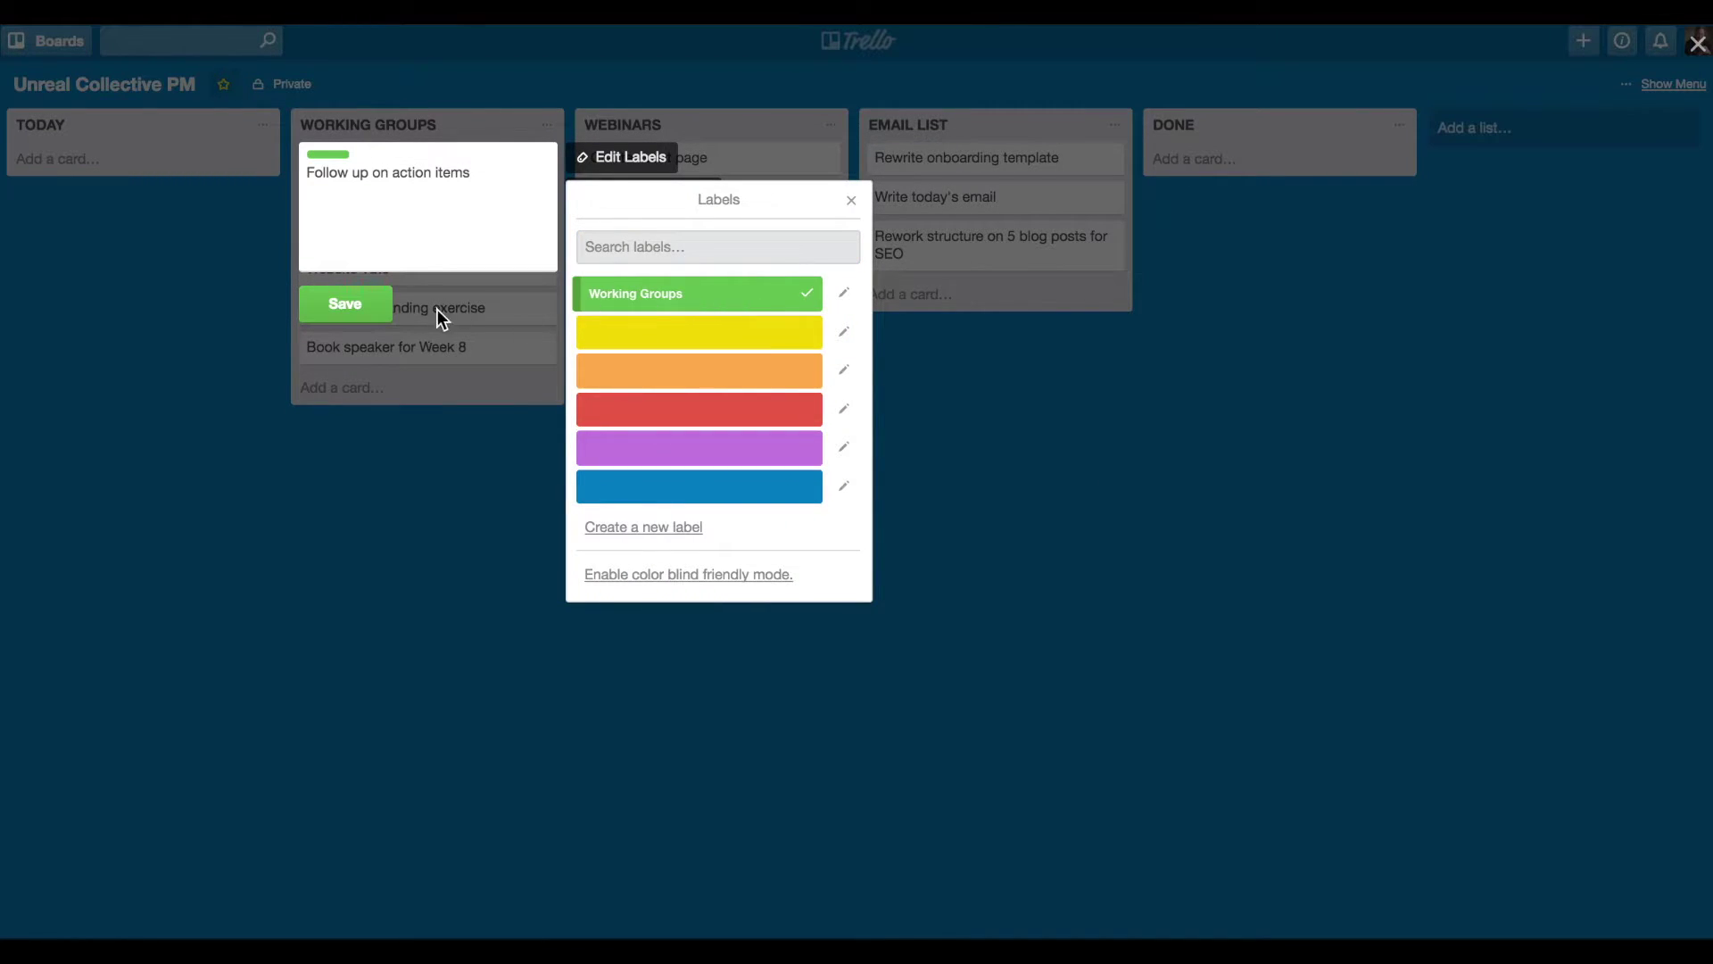
{"action": "left_click", "coordinate": [407, 232]}
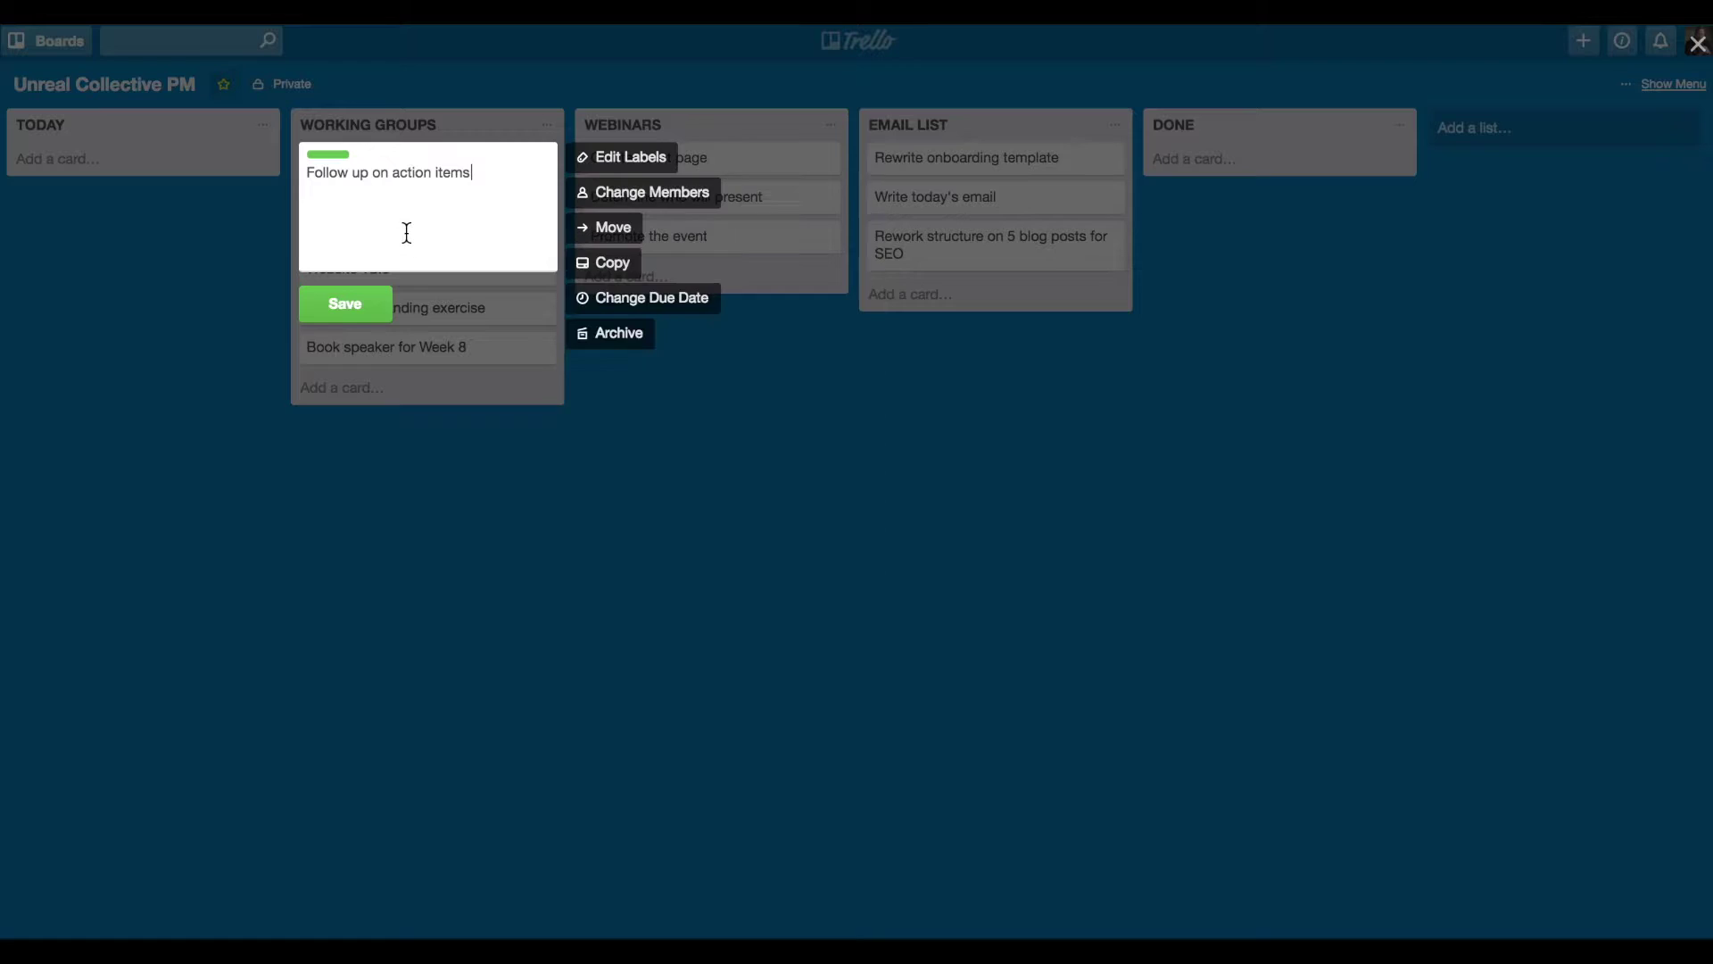
Give the card a September 4 due date and save it.
{"action": "left_click", "coordinate": [617, 301]}
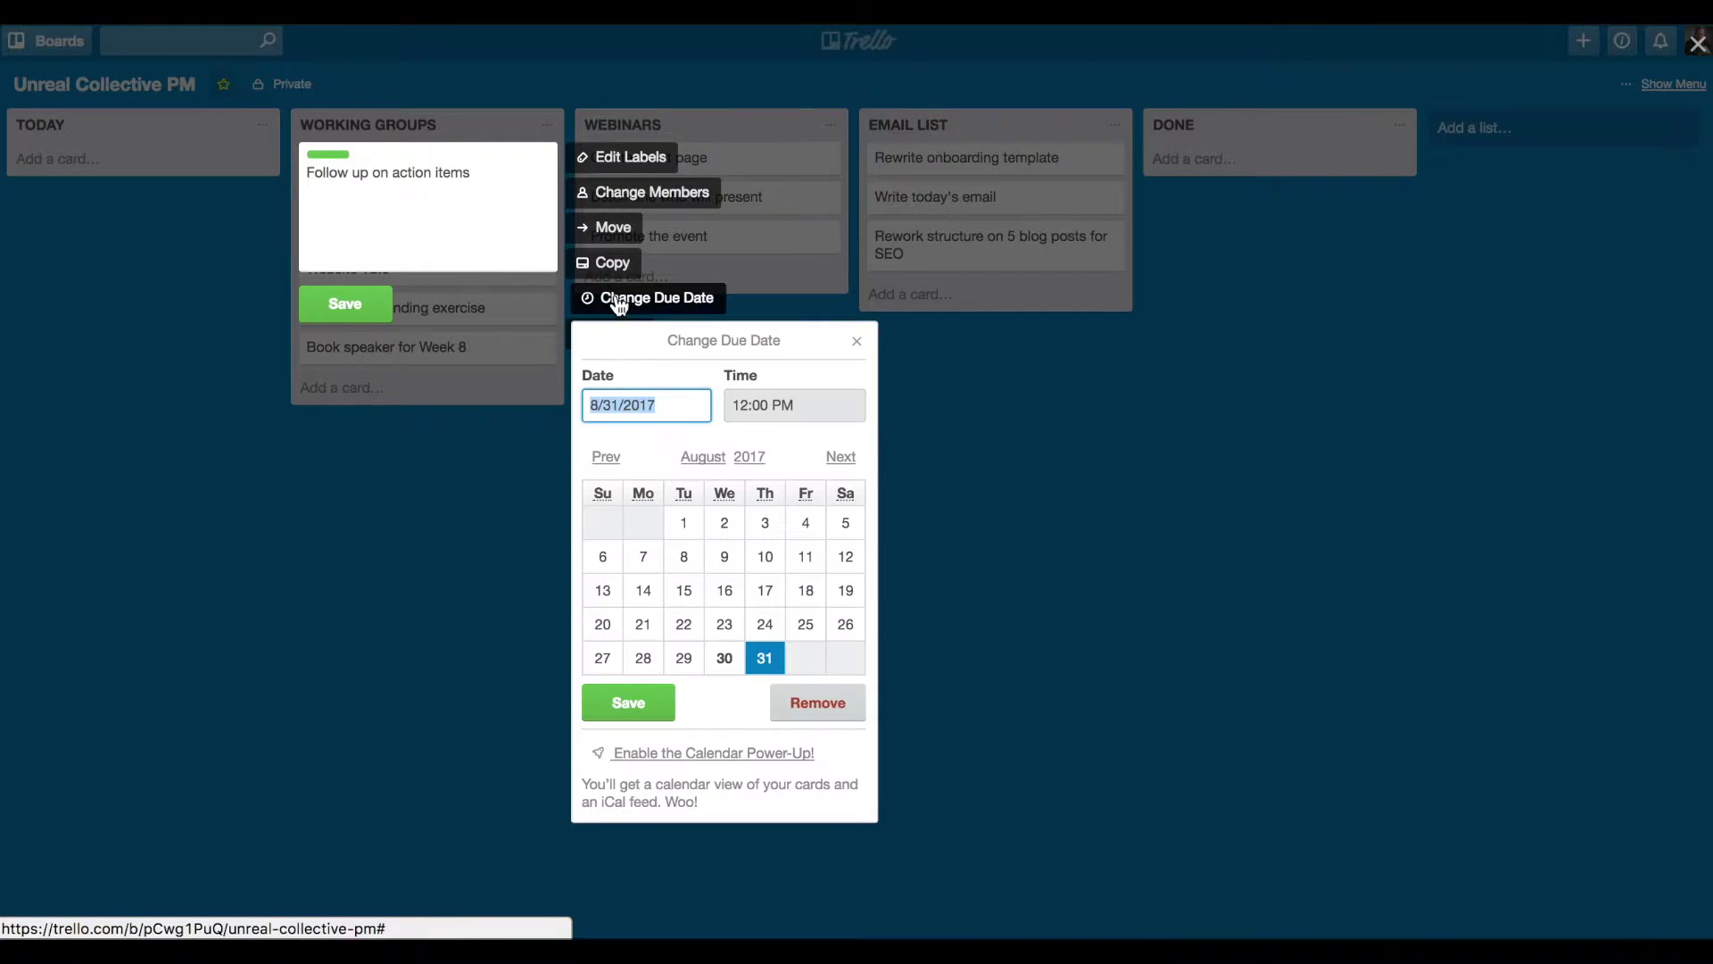
{"action": "left_click", "coordinate": [847, 463]}
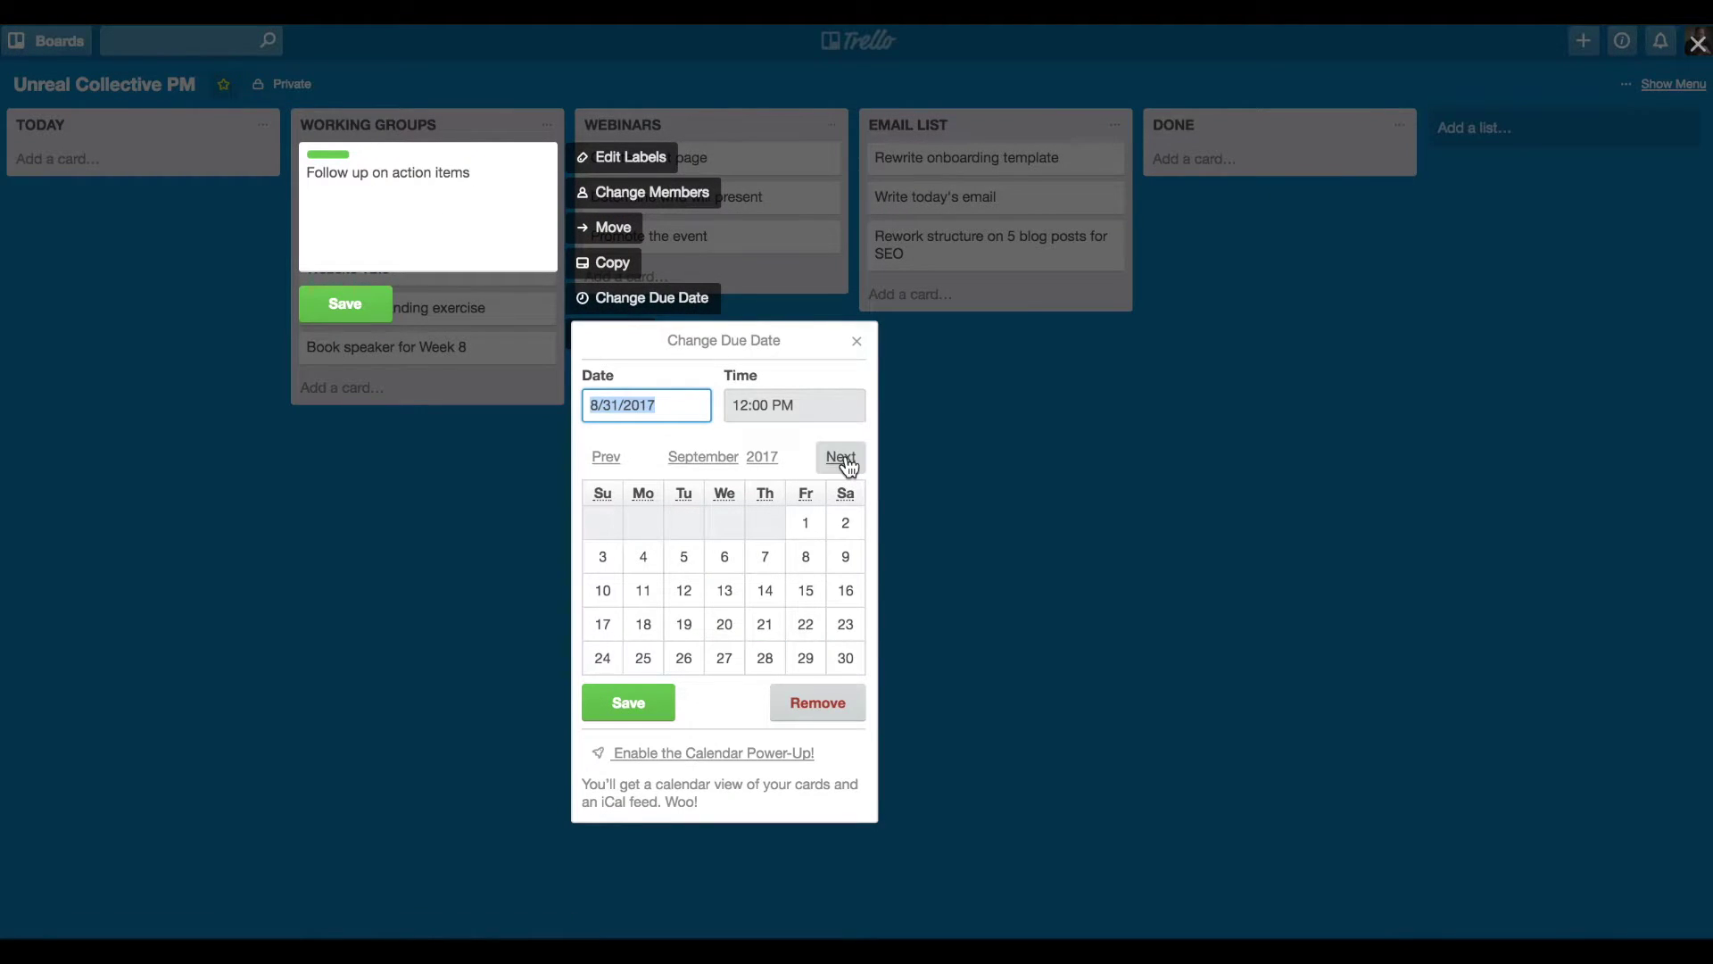
{"action": "left_click", "coordinate": [631, 560]}
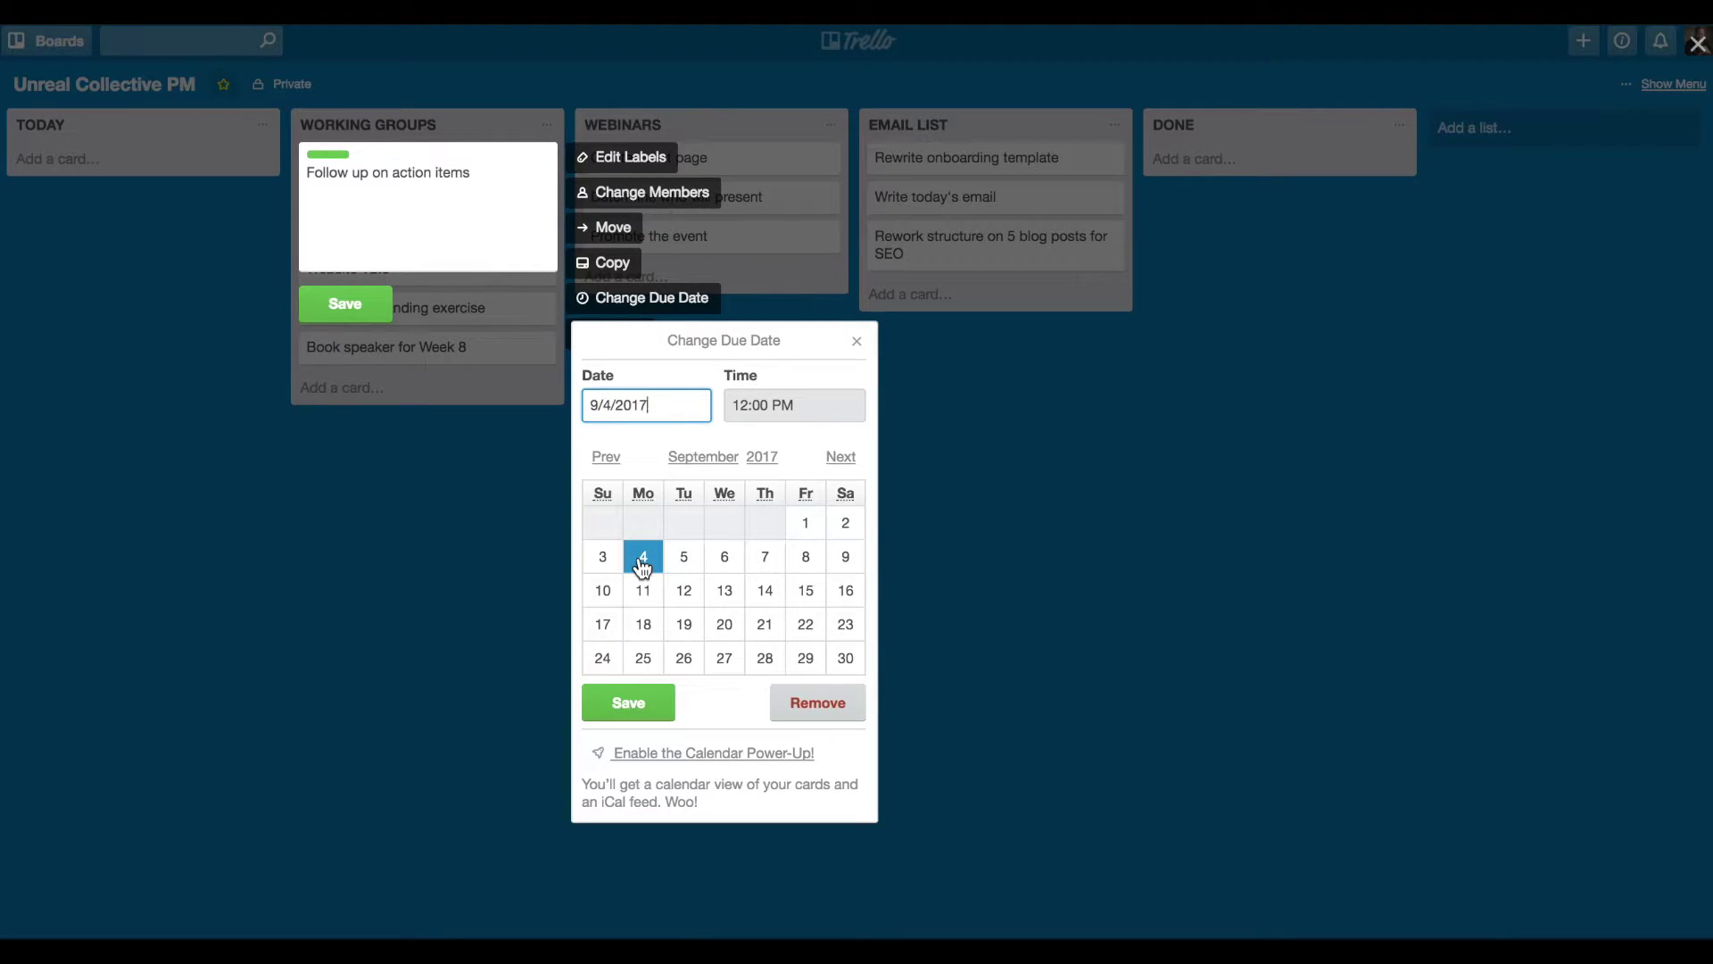
{"action": "left_click", "coordinate": [630, 705]}
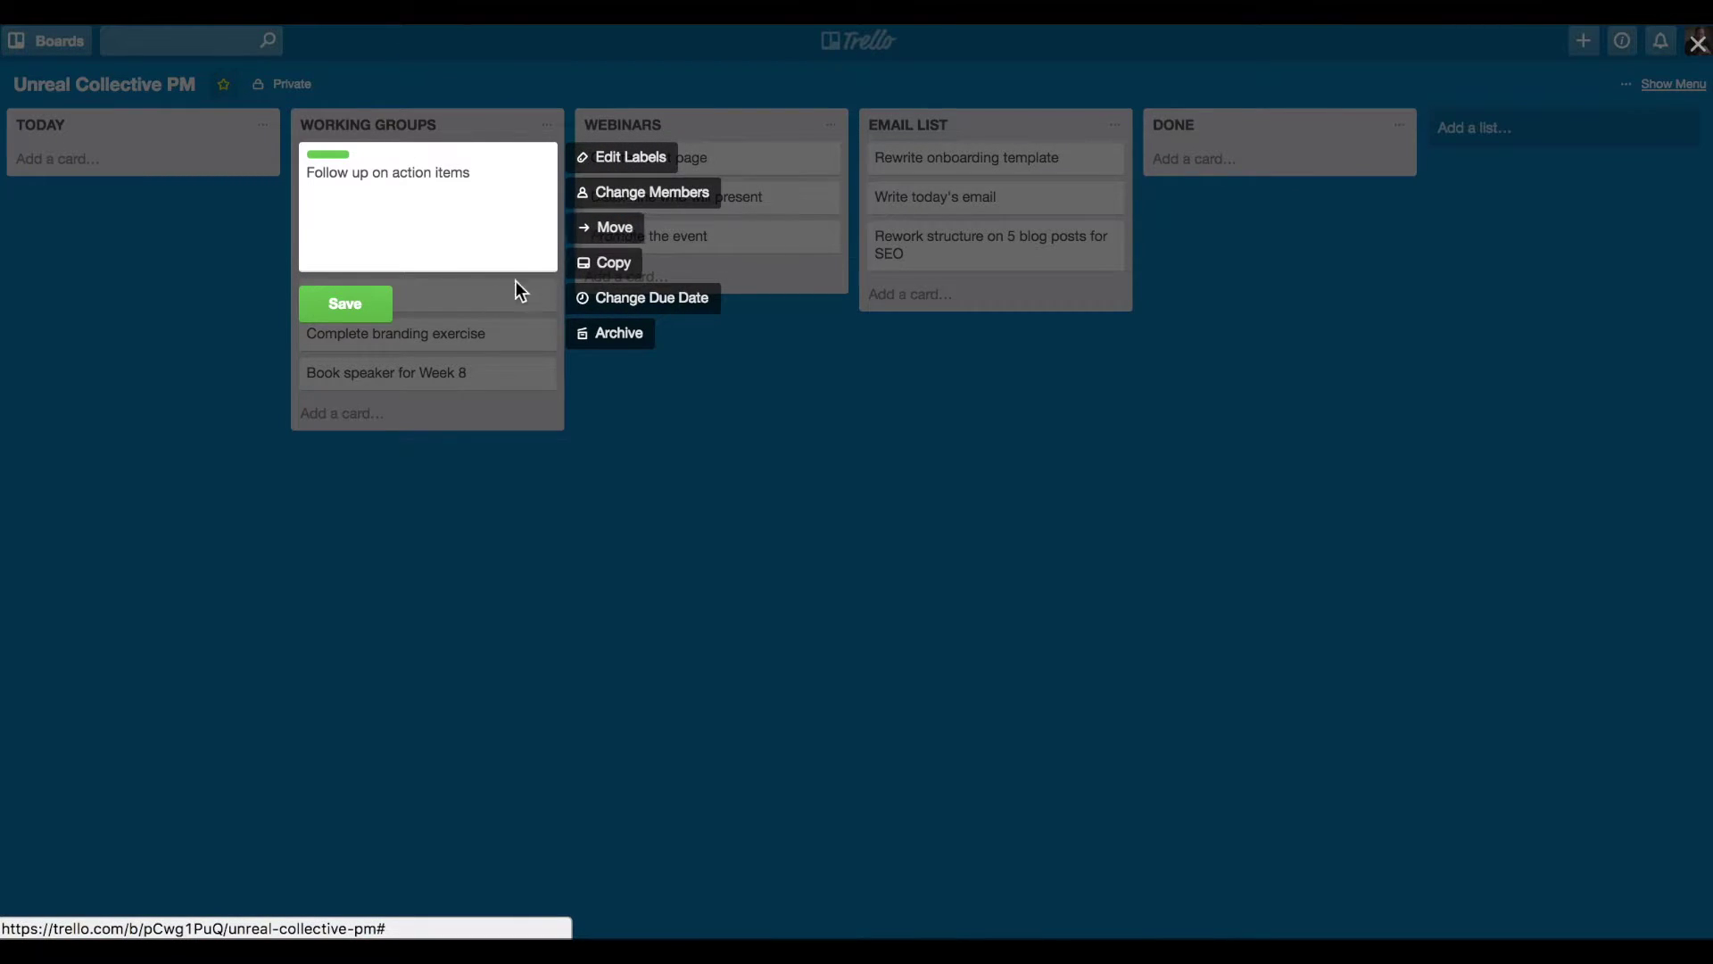
{"action": "left_click", "coordinate": [350, 314]}
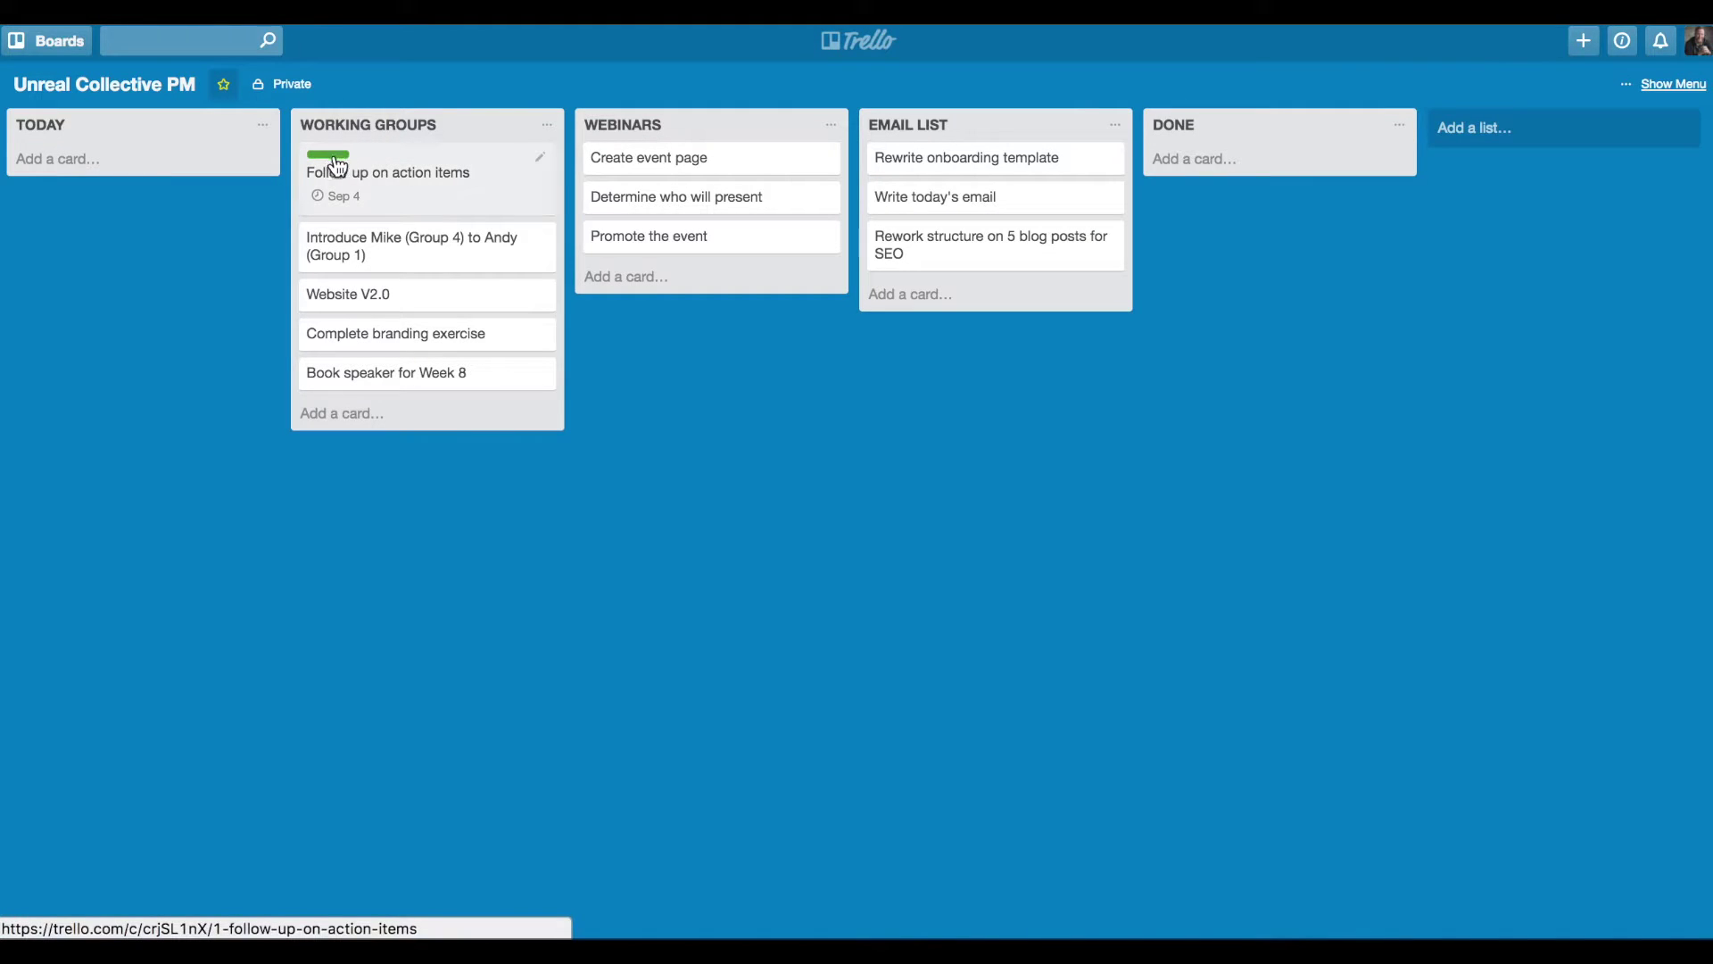
Tag the introduction and Website V2.0 cards with the Working Groups label.
{"action": "left_click", "coordinate": [539, 241]}
{"action": "left_click", "coordinate": [618, 237]}
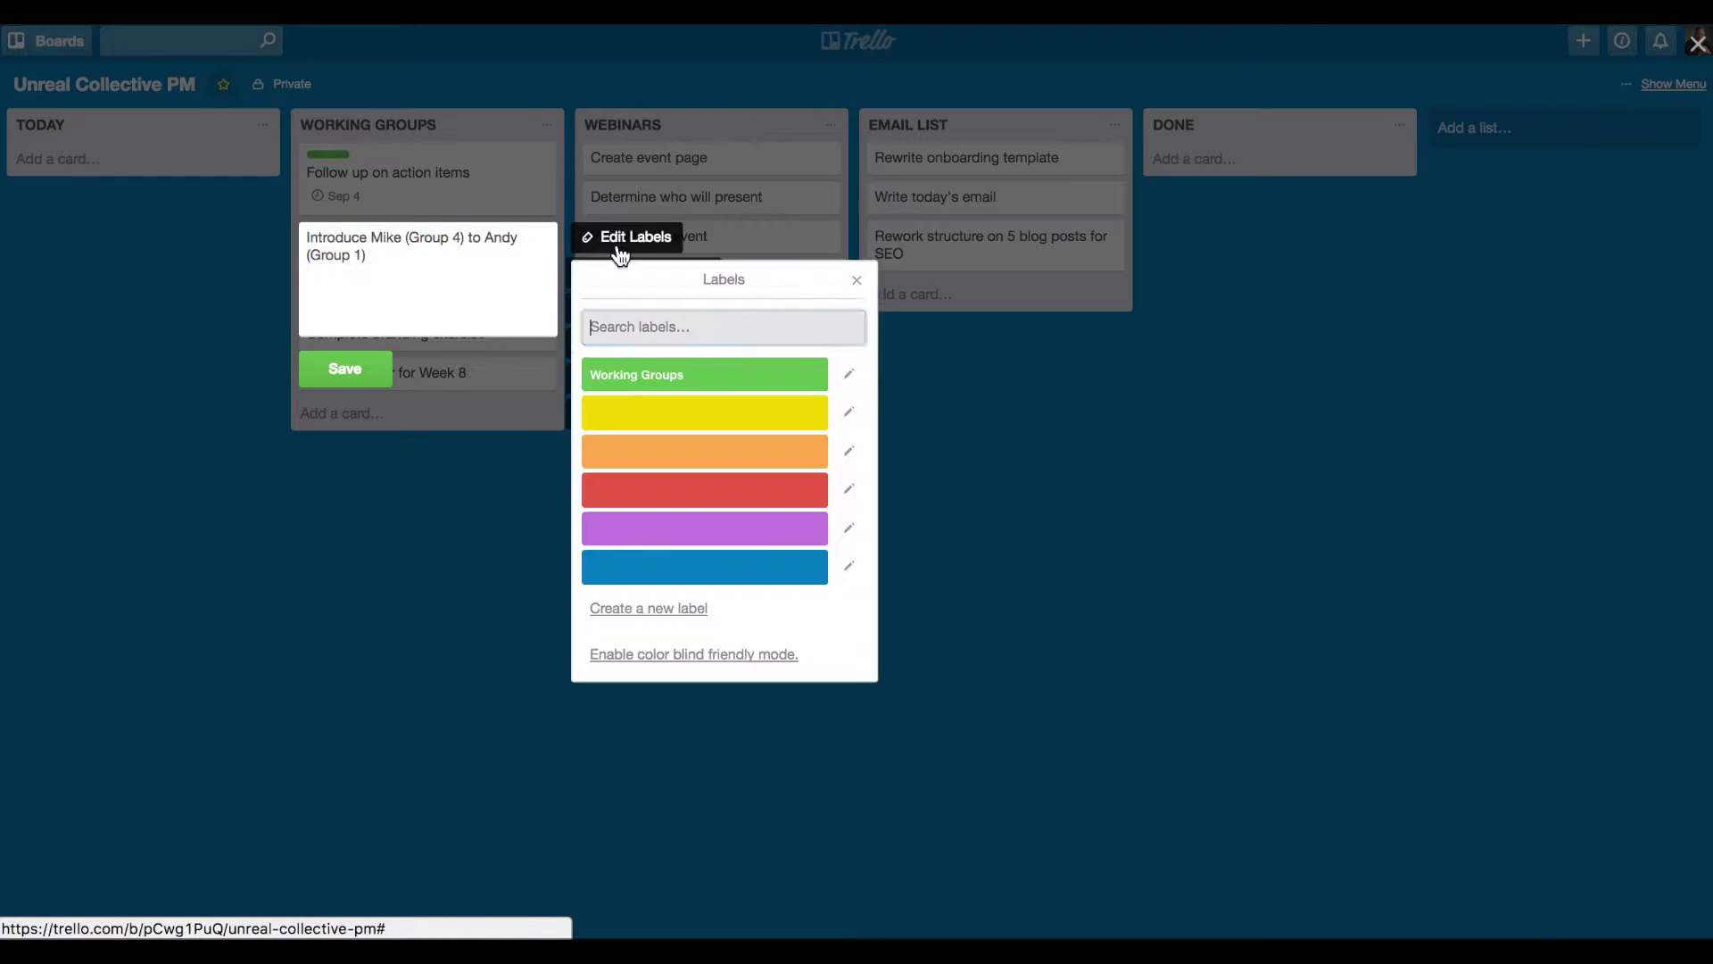
{"action": "left_click", "coordinate": [660, 380]}
{"action": "left_click", "coordinate": [399, 392]}
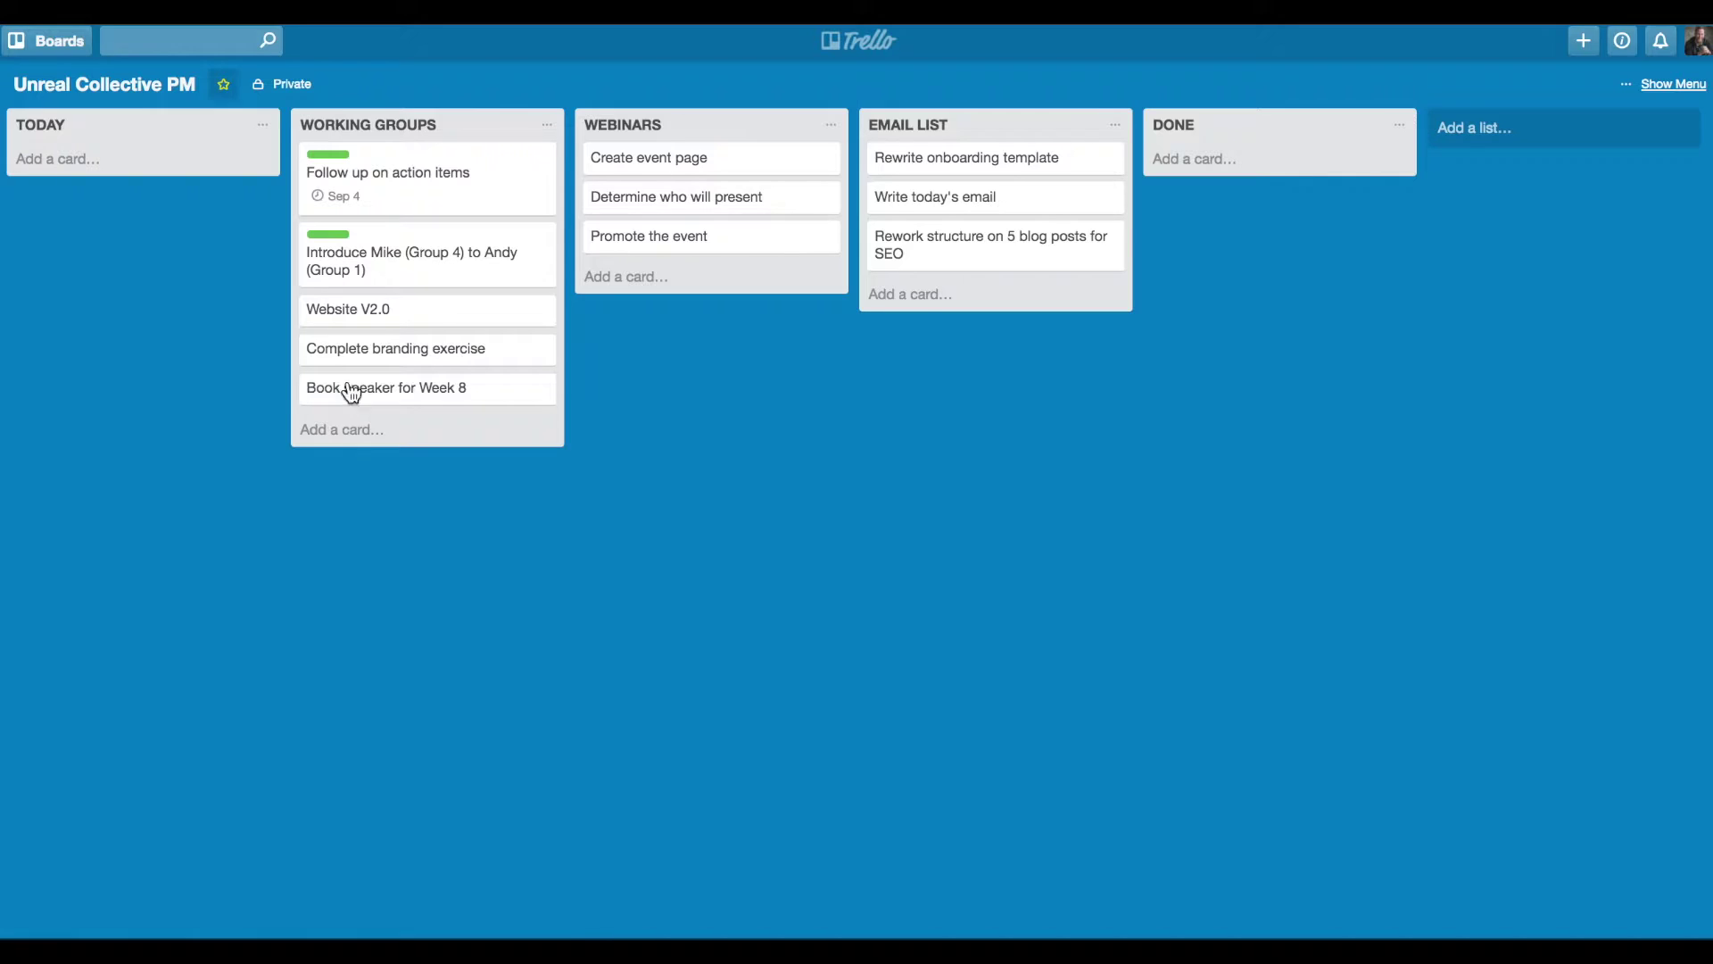
{"action": "left_click", "coordinate": [533, 316]}
{"action": "left_click", "coordinate": [607, 314]}
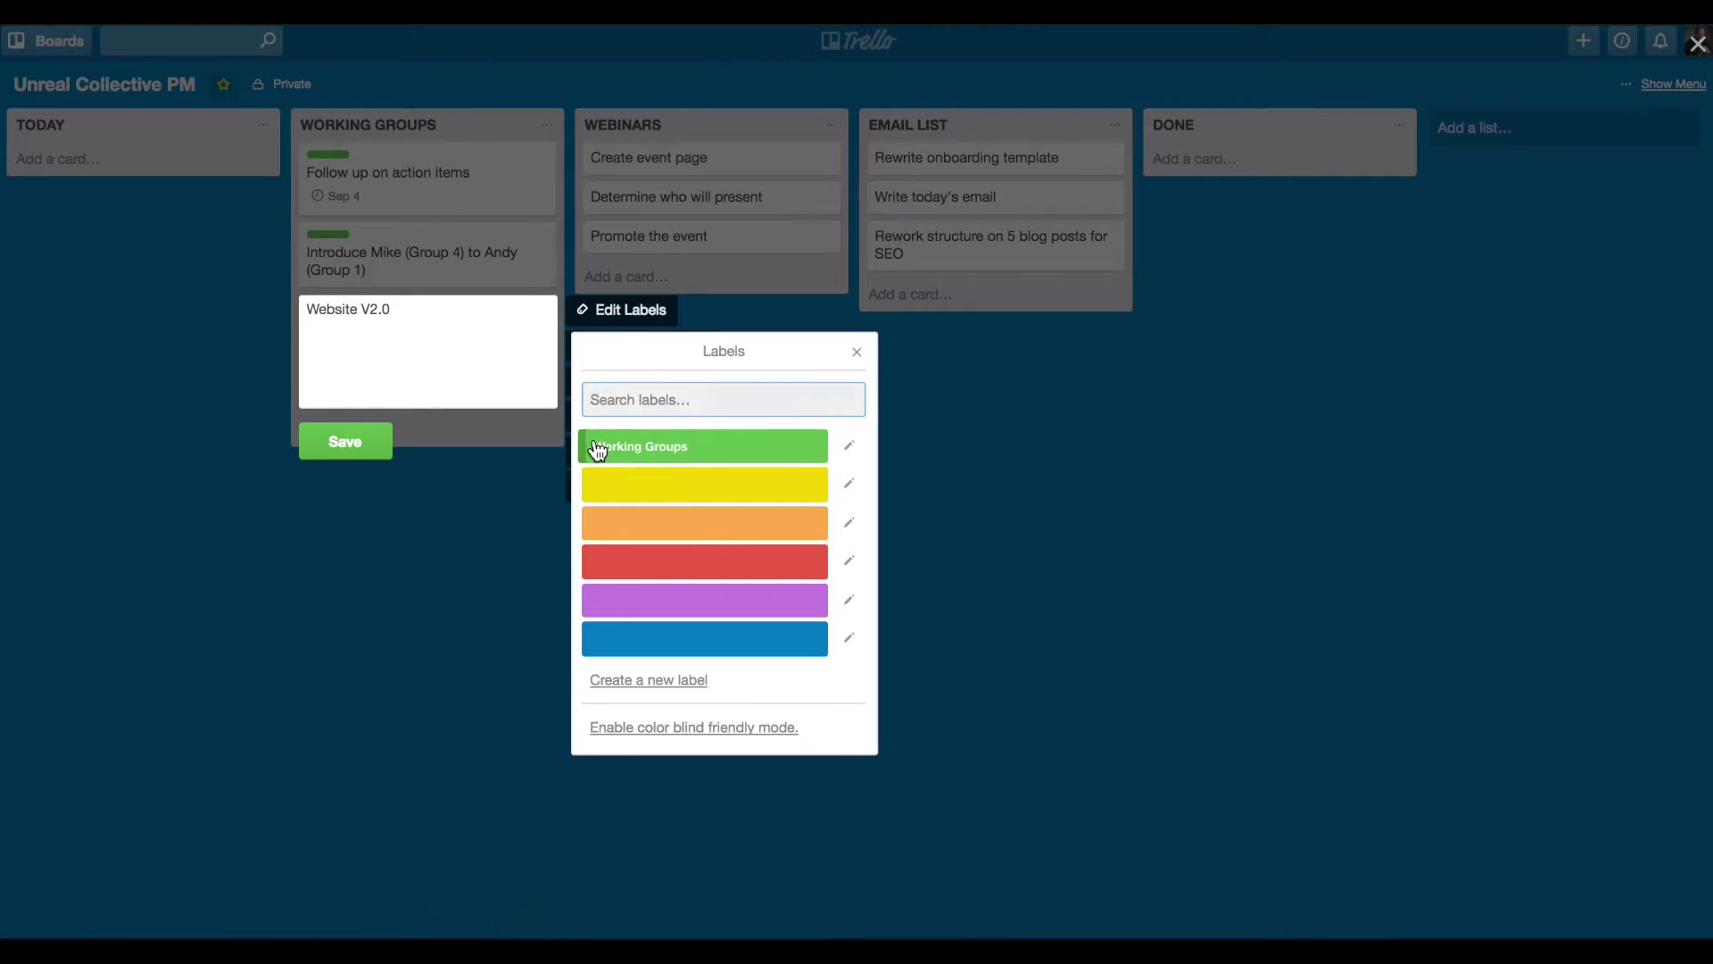
{"action": "left_click", "coordinate": [593, 447]}
{"action": "left_click", "coordinate": [341, 456]}
Tag the Complete branding exercise and Book speaker for Week 8 cards with Working Groups.
{"action": "left_click", "coordinate": [541, 364]}
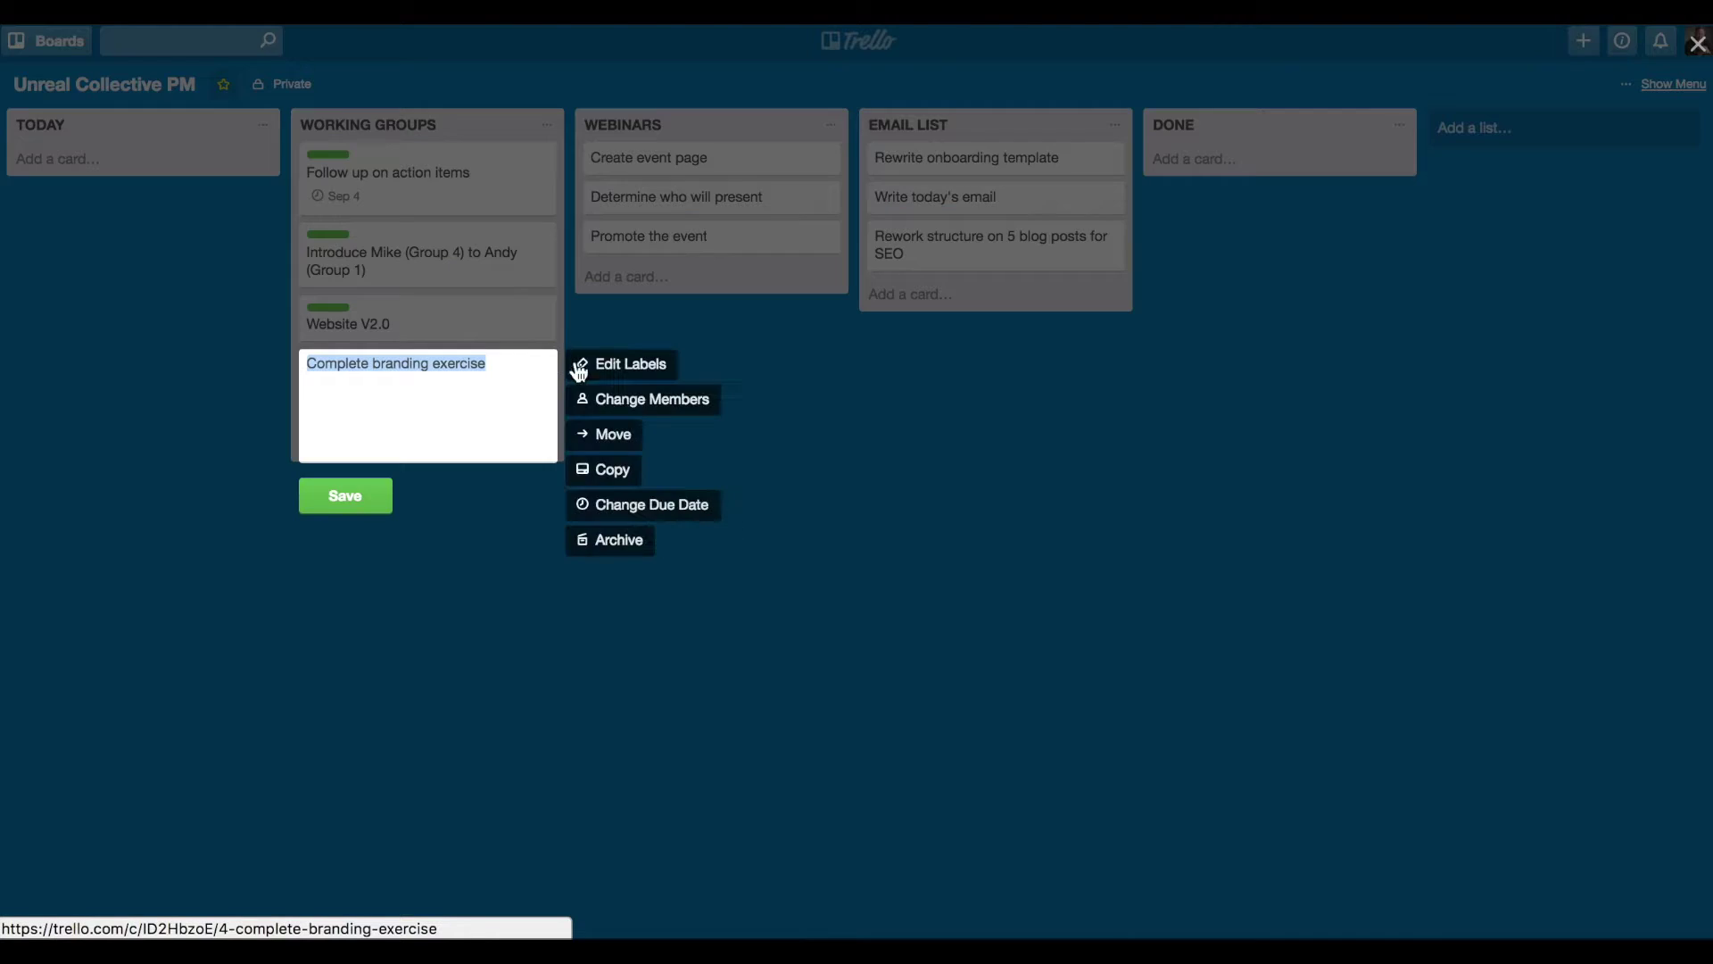
{"action": "left_click", "coordinate": [586, 364]}
{"action": "left_click", "coordinate": [628, 506]}
{"action": "left_click", "coordinate": [362, 507]}
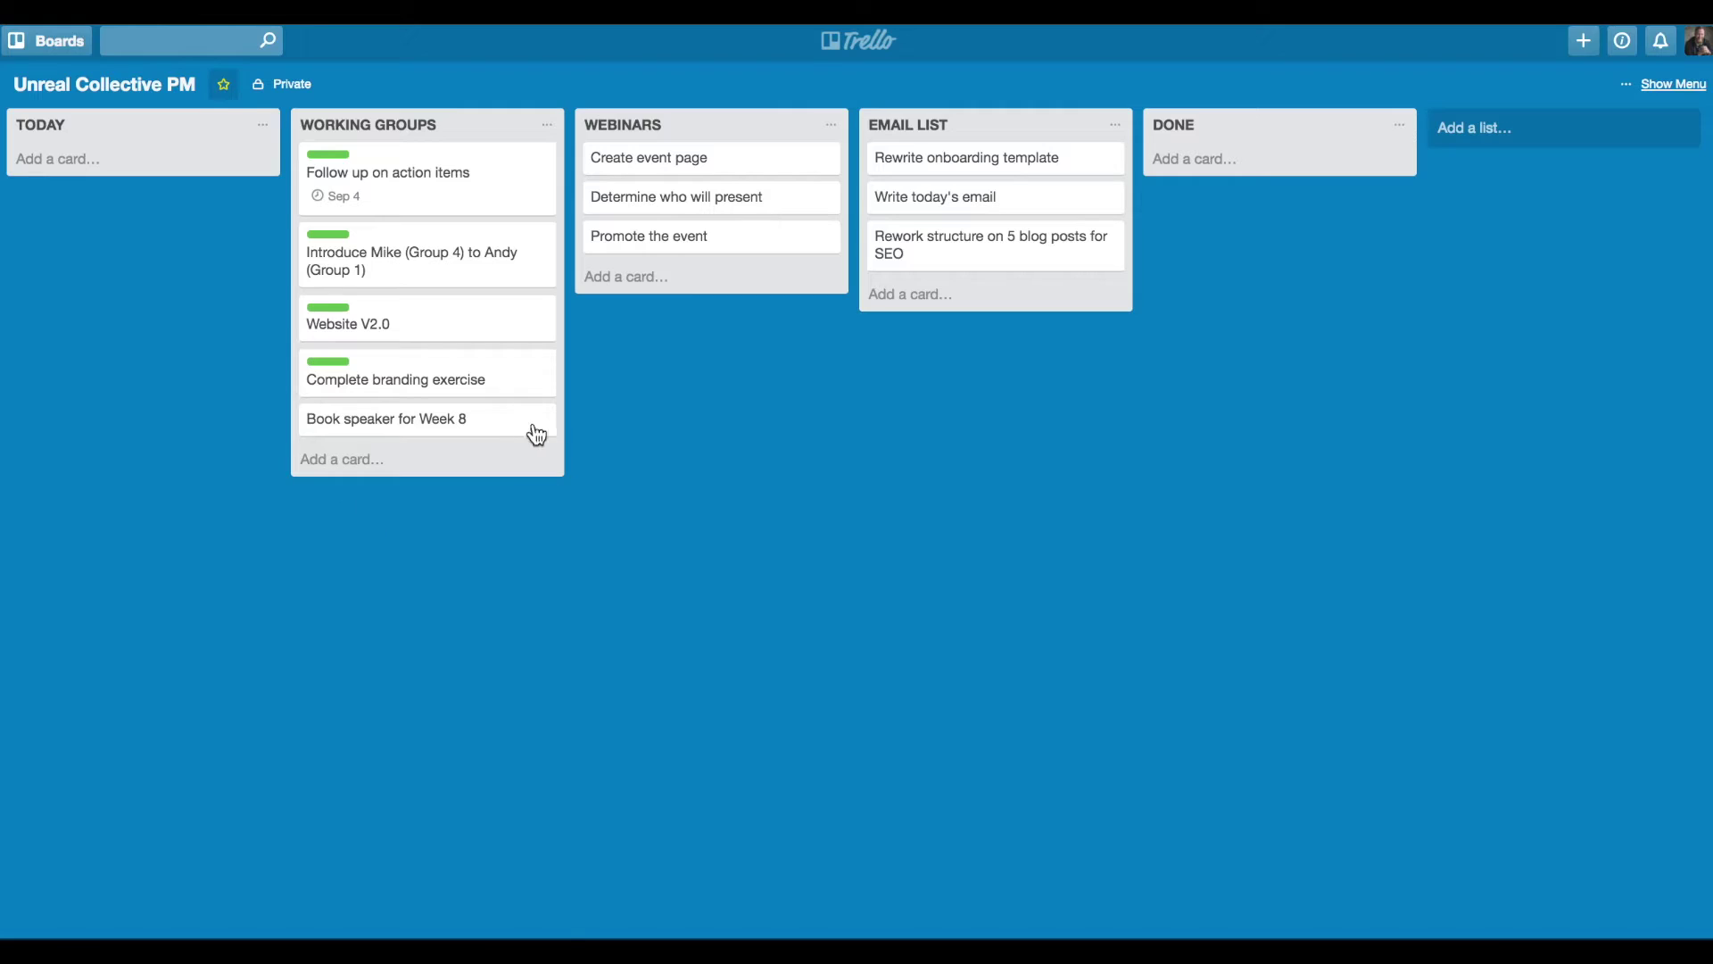
{"action": "left_click", "coordinate": [538, 420]}
{"action": "left_click", "coordinate": [604, 430]}
{"action": "left_click", "coordinate": [587, 553]}
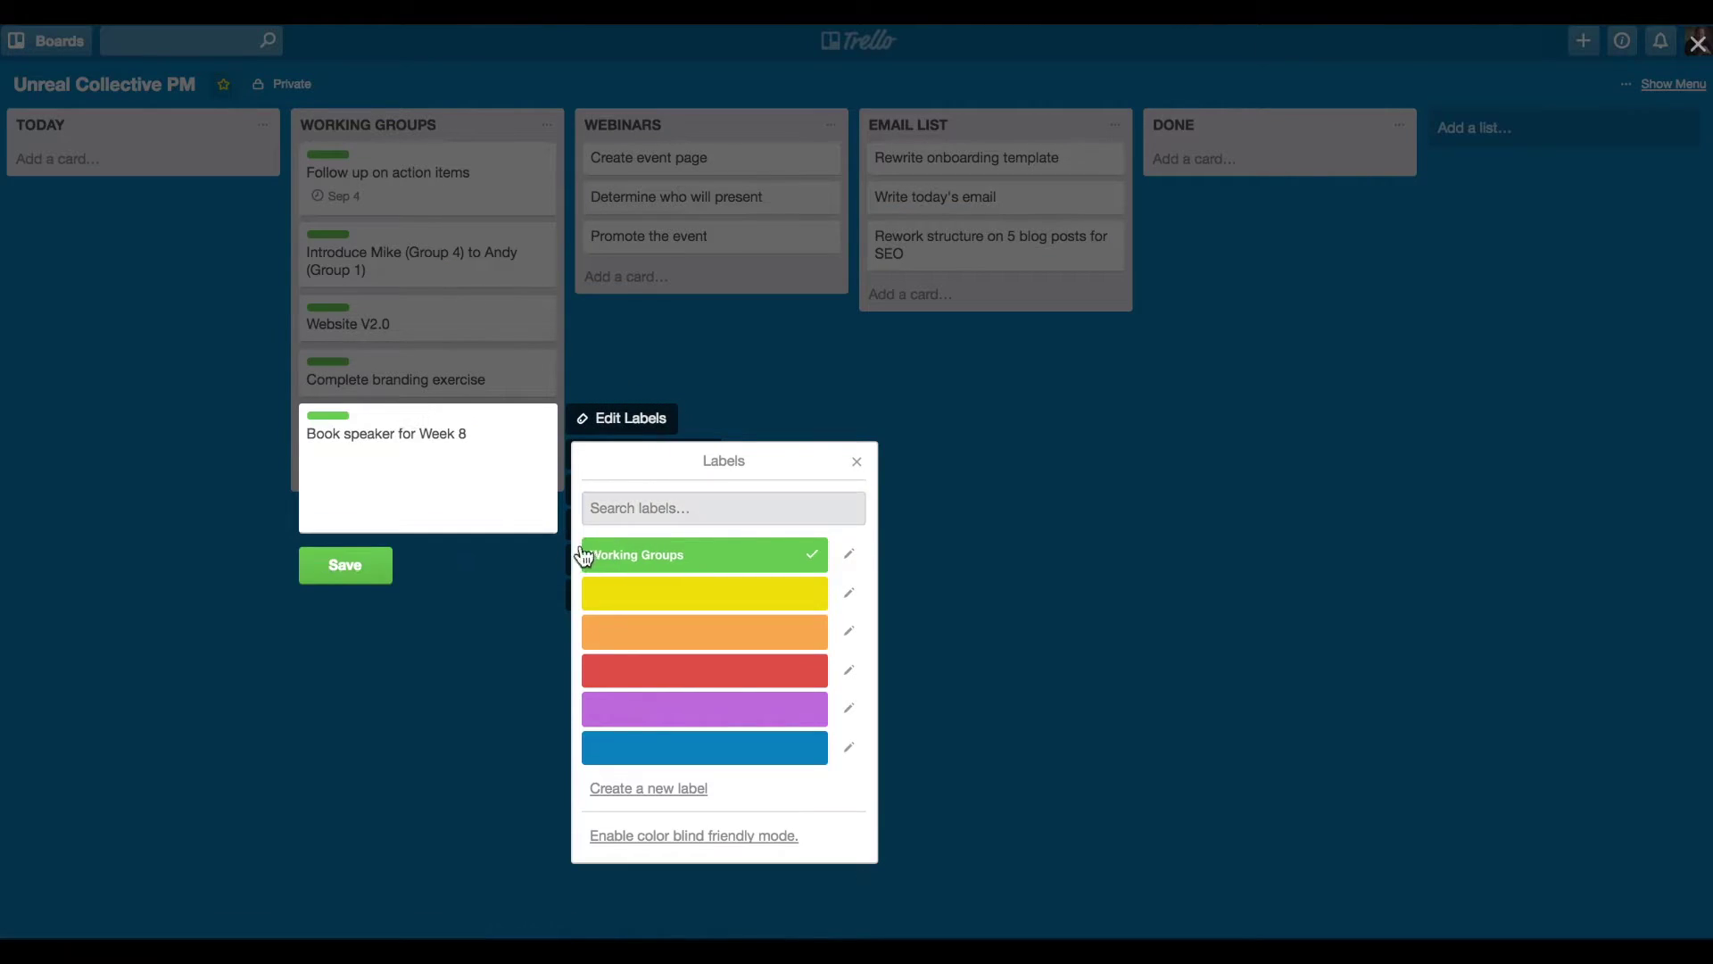
{"action": "left_click", "coordinate": [345, 550]}
Add a 'Follow up with Andy' card to Working Groups and give it the Working Groups label.
{"action": "left_click", "coordinate": [382, 487]}
{"action": "type", "text": "Fo"}
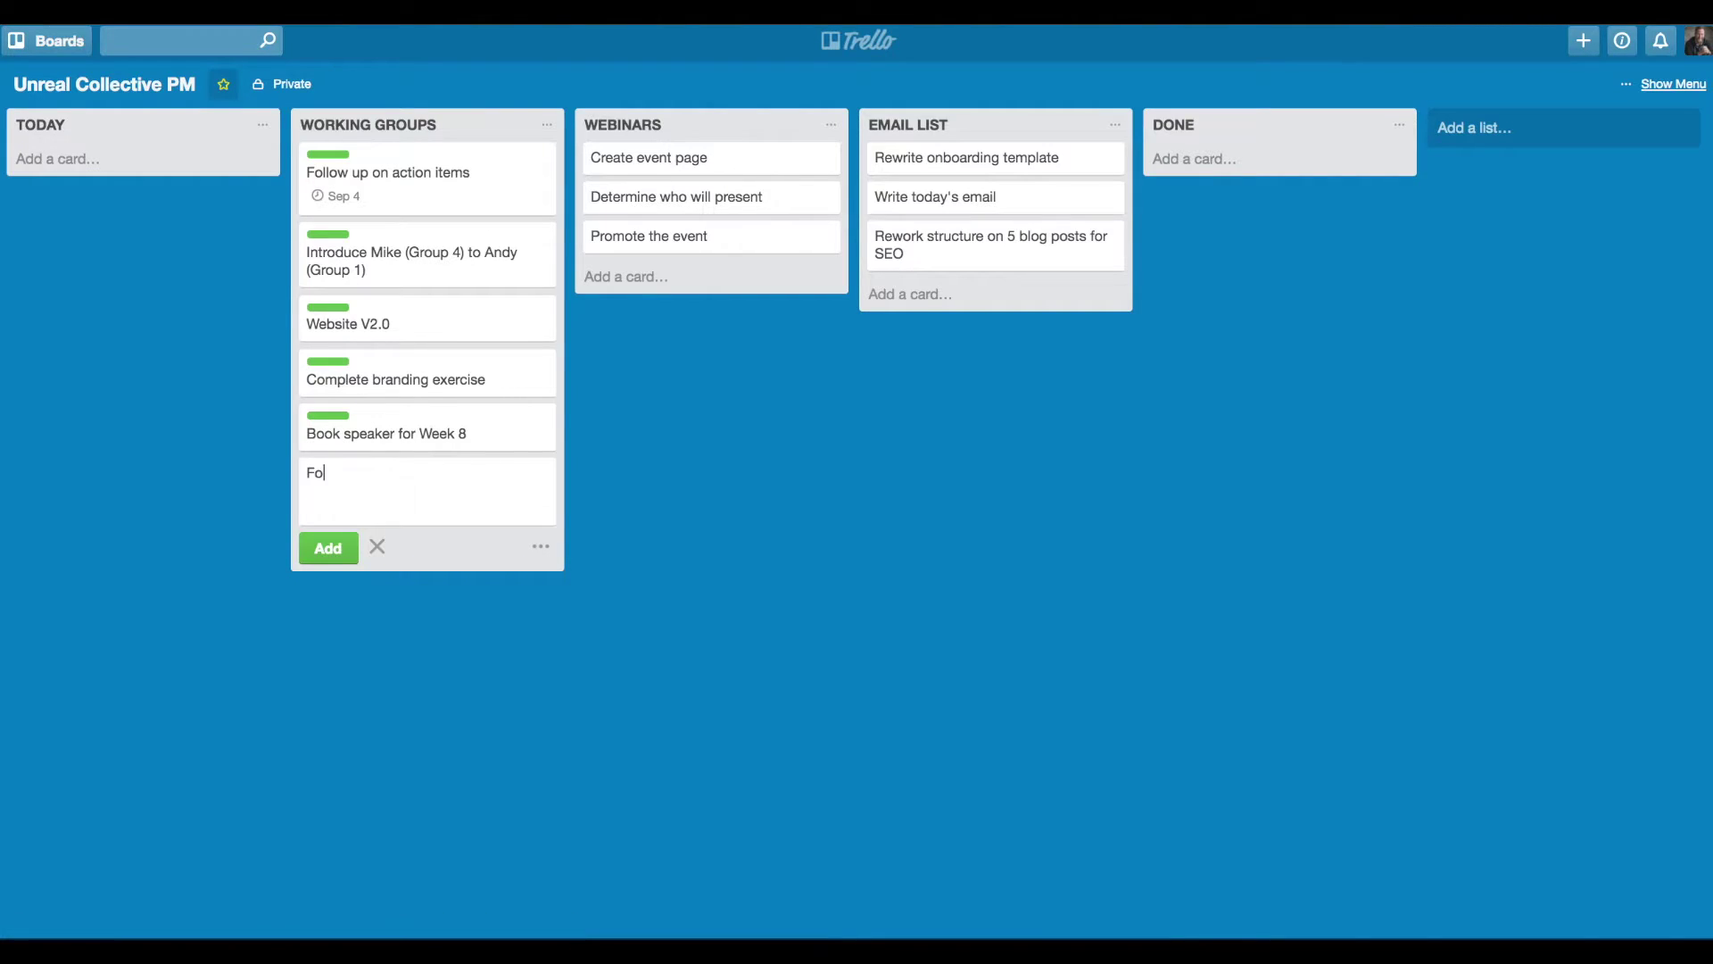
{"action": "type", "text": "llow up with Andy"}
{"action": "key", "text": "Return"}
{"action": "left_click", "coordinate": [542, 487]}
{"action": "left_click", "coordinate": [625, 472]}
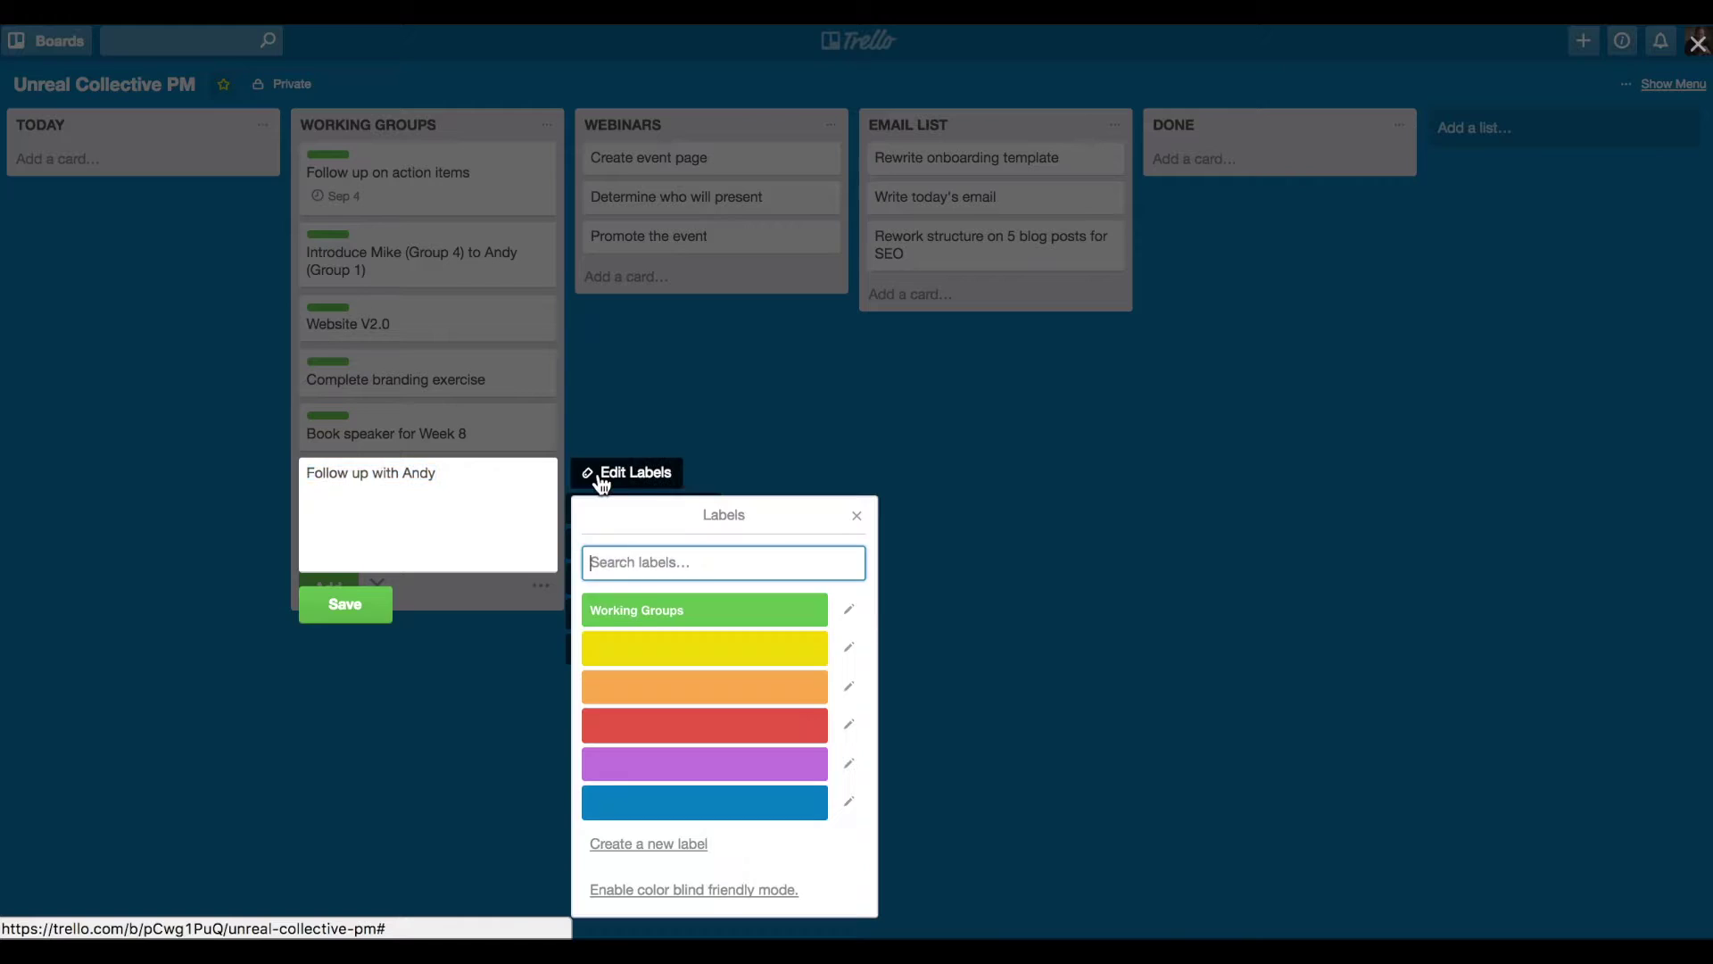
{"action": "left_click", "coordinate": [642, 614]}
{"action": "left_click", "coordinate": [361, 617]}
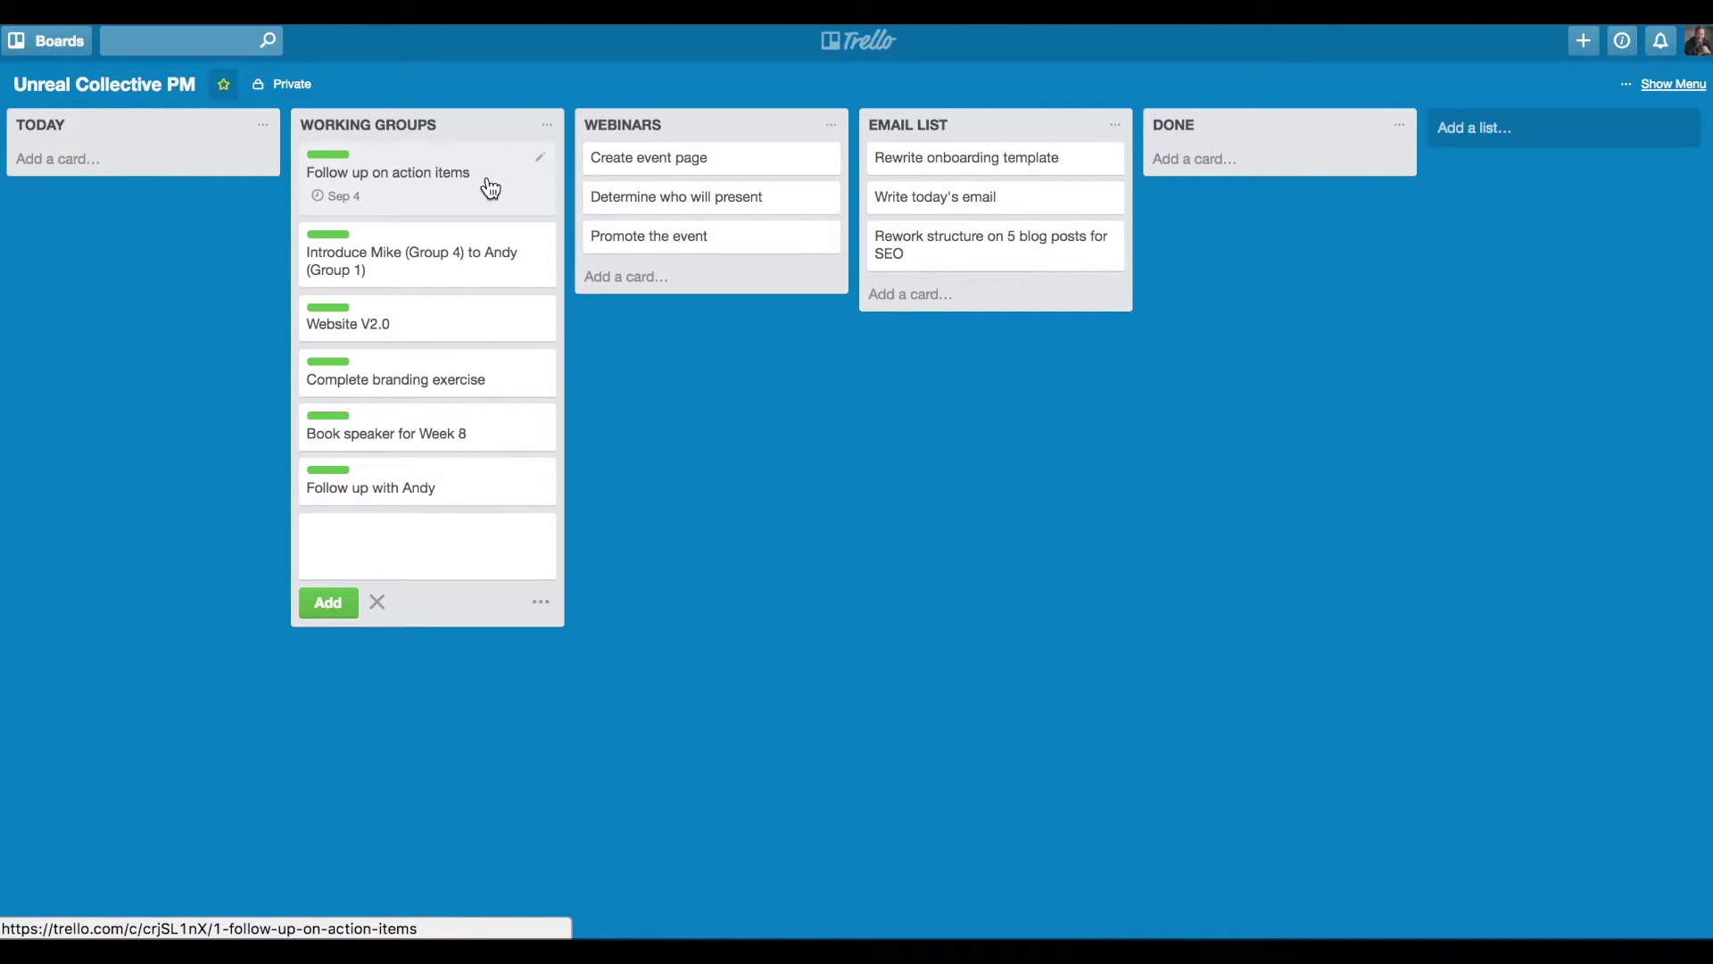
Give the introduction card an August 30 due date.
{"action": "left_click", "coordinate": [538, 238]}
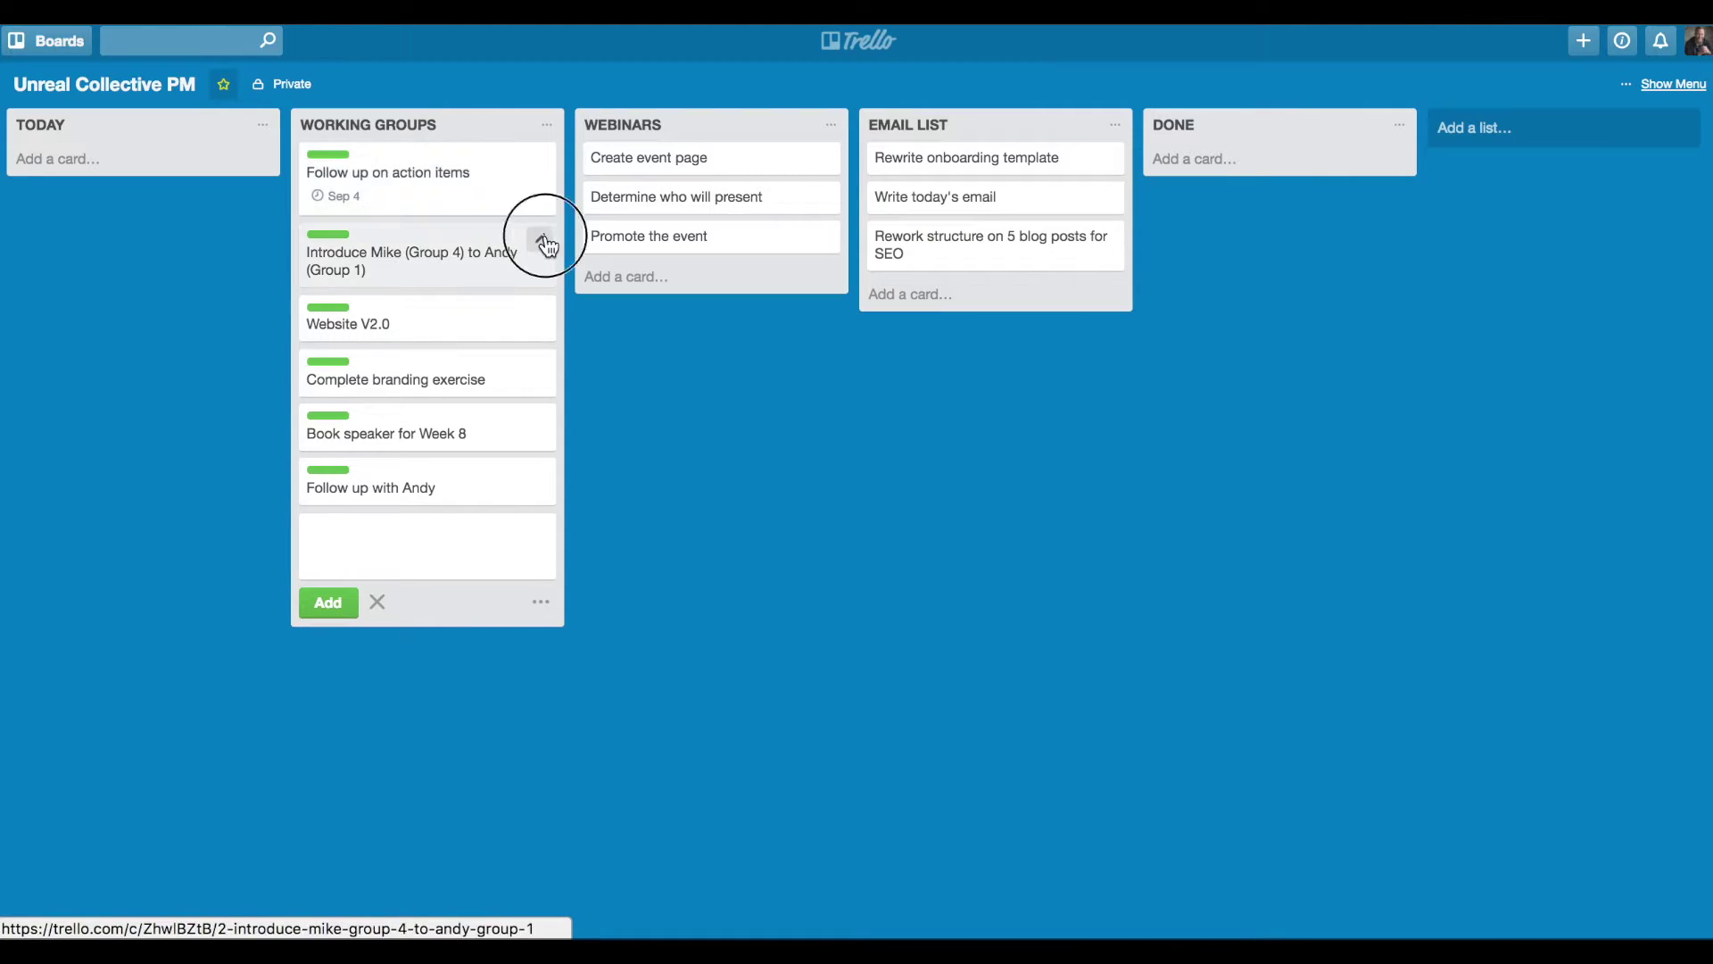
{"action": "left_click", "coordinate": [628, 249]}
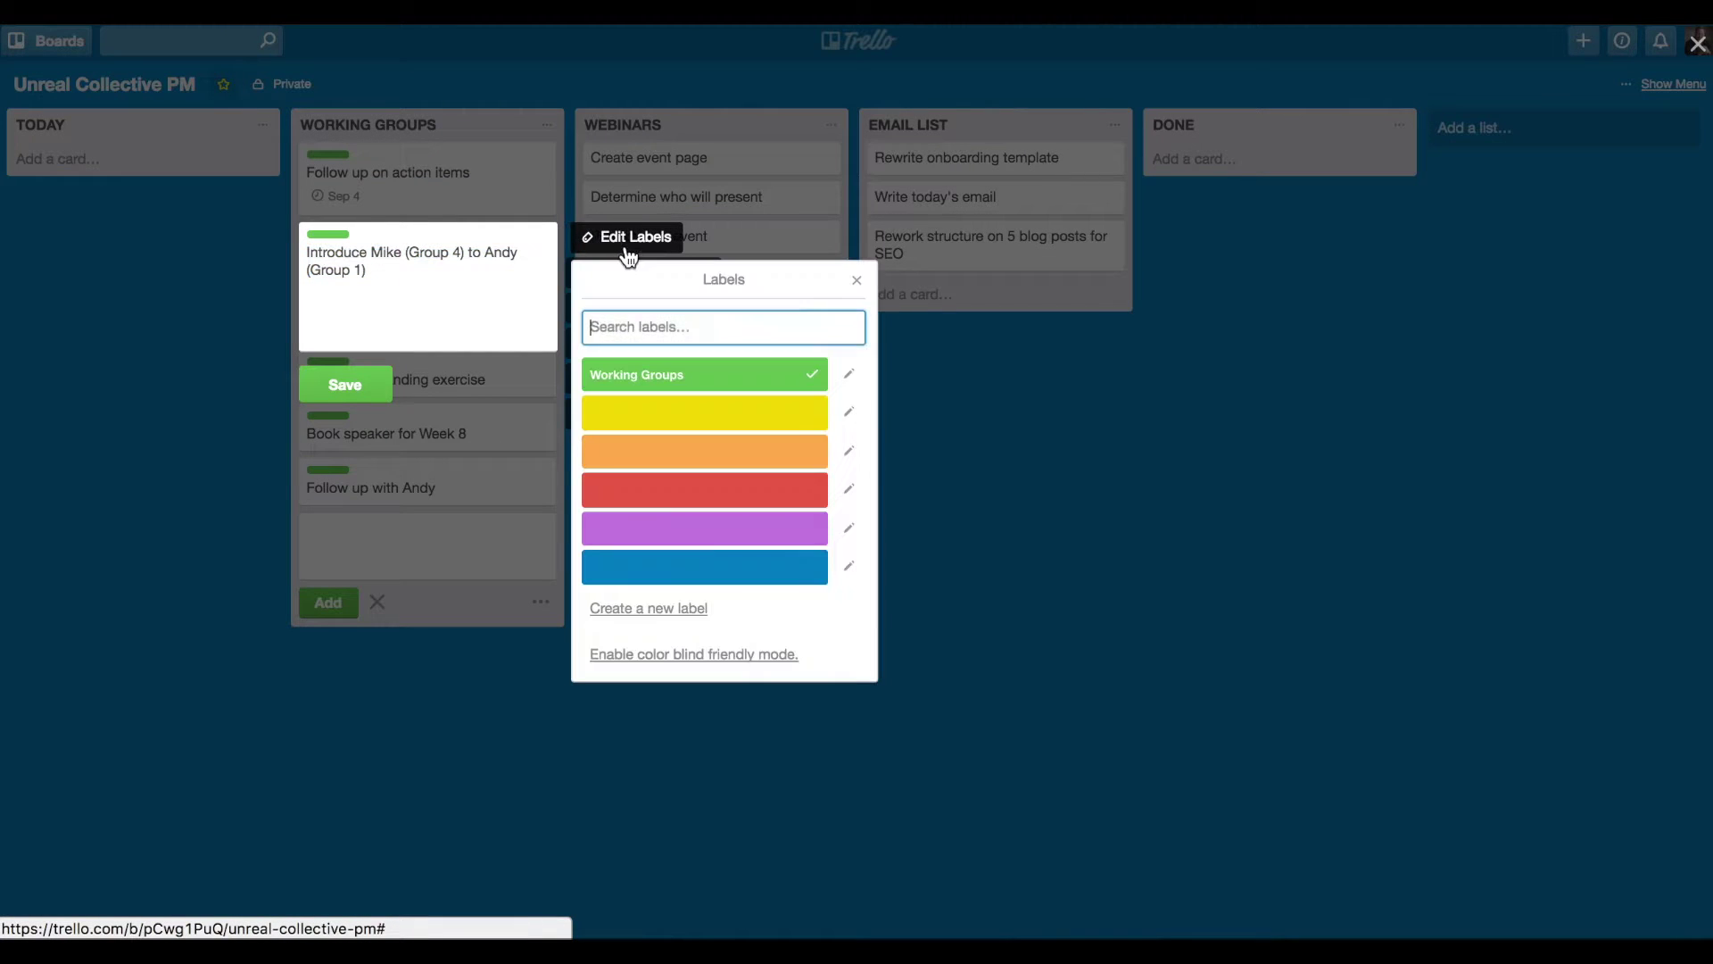
{"action": "left_click", "coordinate": [492, 246]}
{"action": "left_click", "coordinate": [593, 378]}
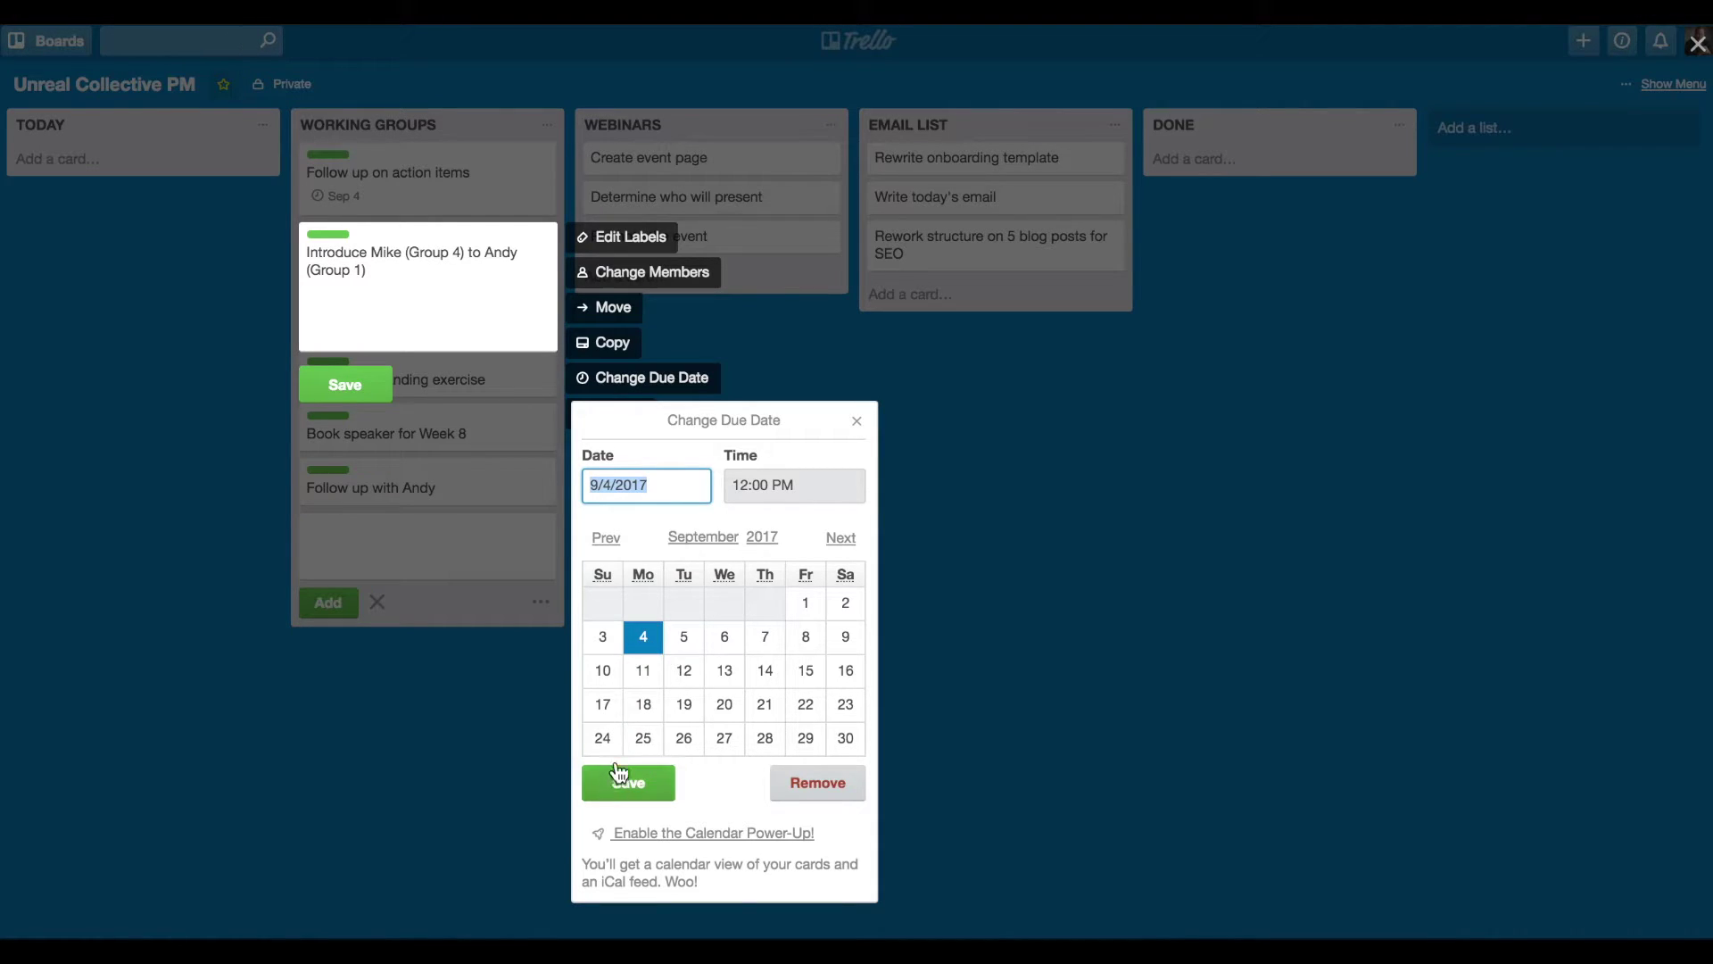
{"action": "left_click", "coordinate": [606, 537]}
{"action": "left_click", "coordinate": [730, 744]}
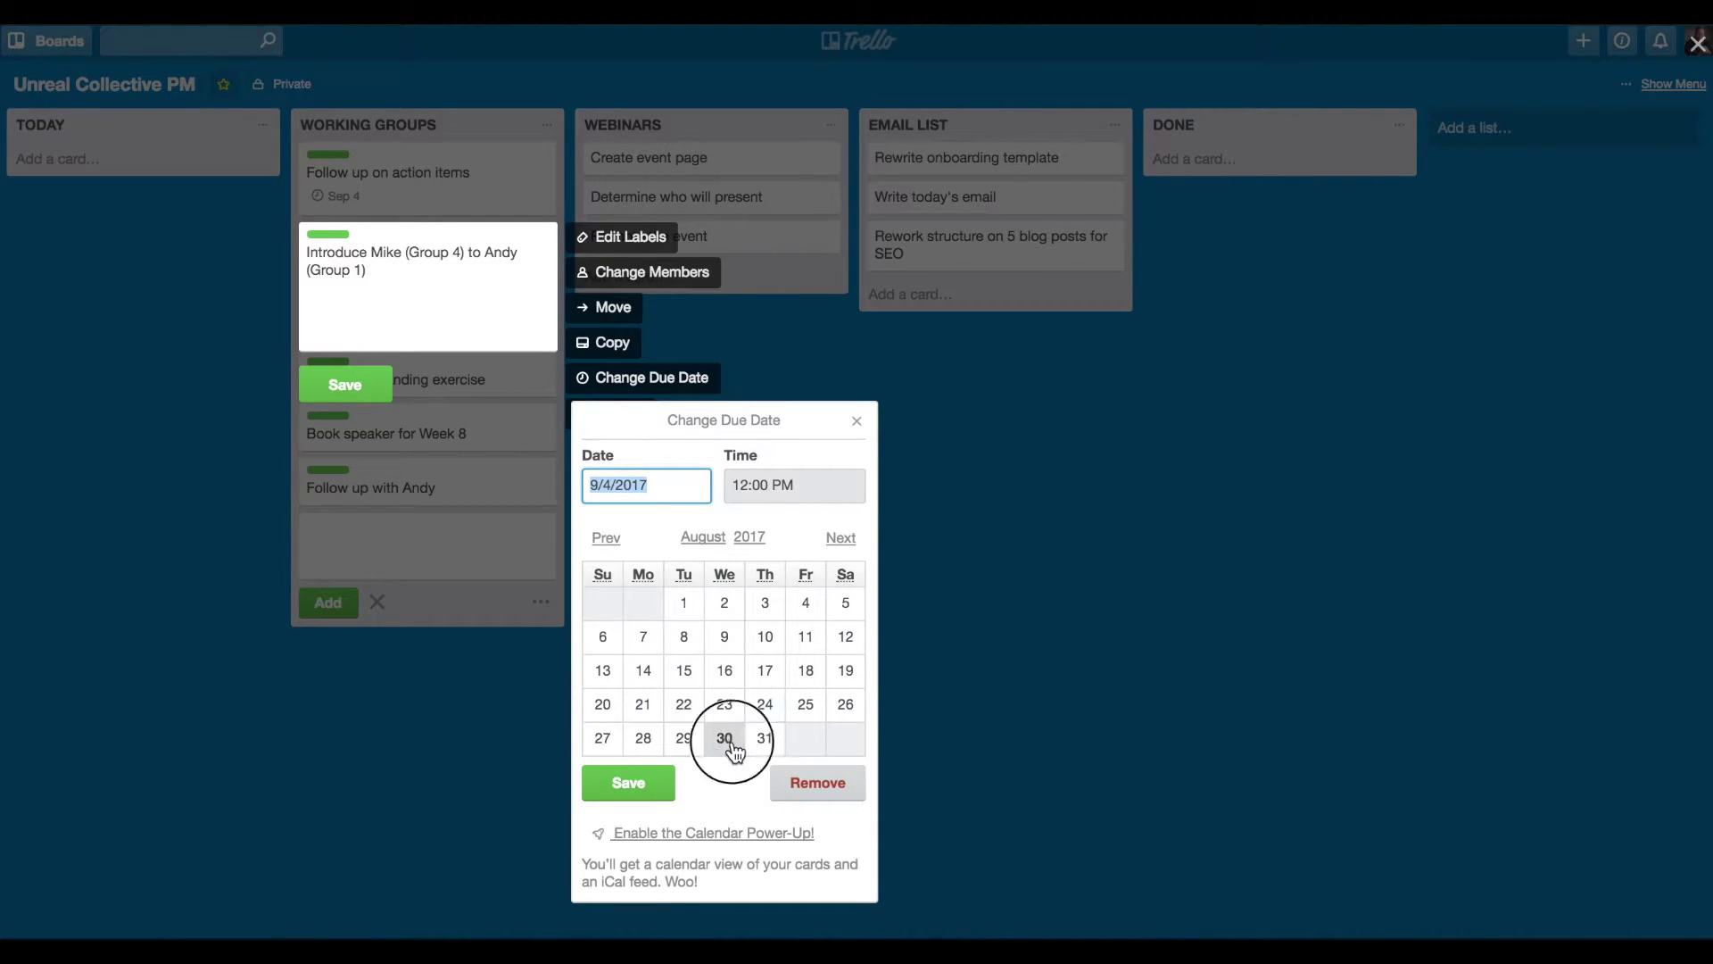
{"action": "left_click", "coordinate": [642, 783]}
{"action": "left_click", "coordinate": [353, 384]}
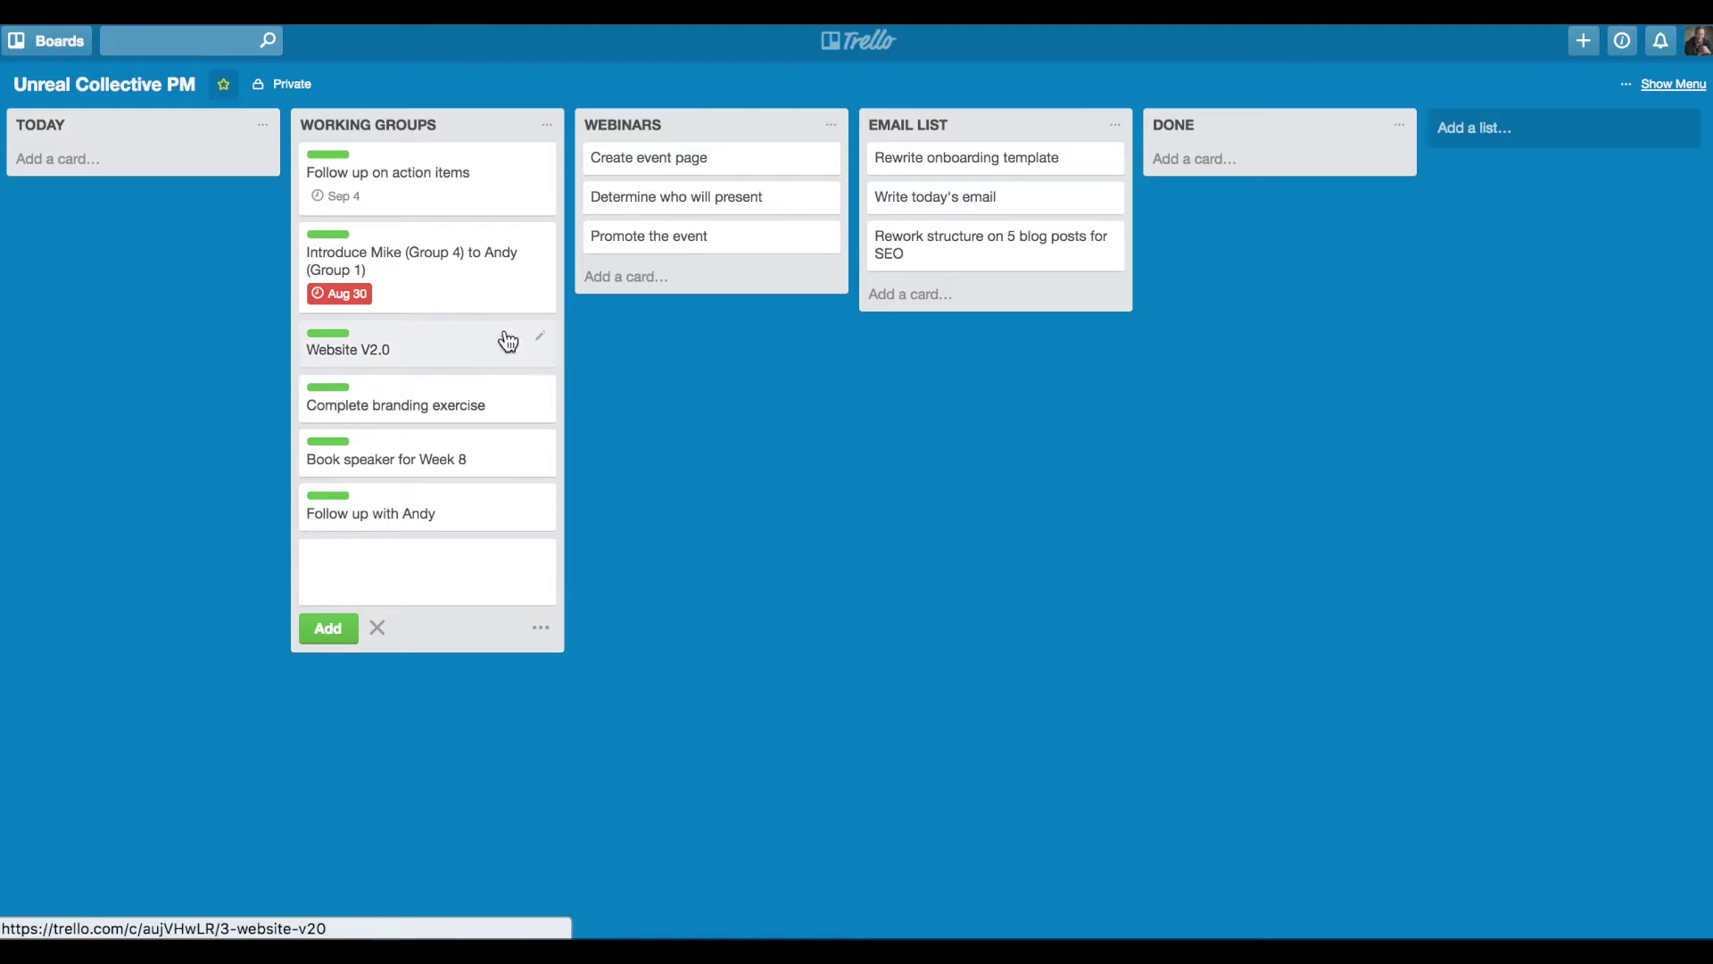
Set the Website V2.0 card's due date to August 31 and discard the empty new card.
{"action": "left_click", "coordinate": [541, 337]}
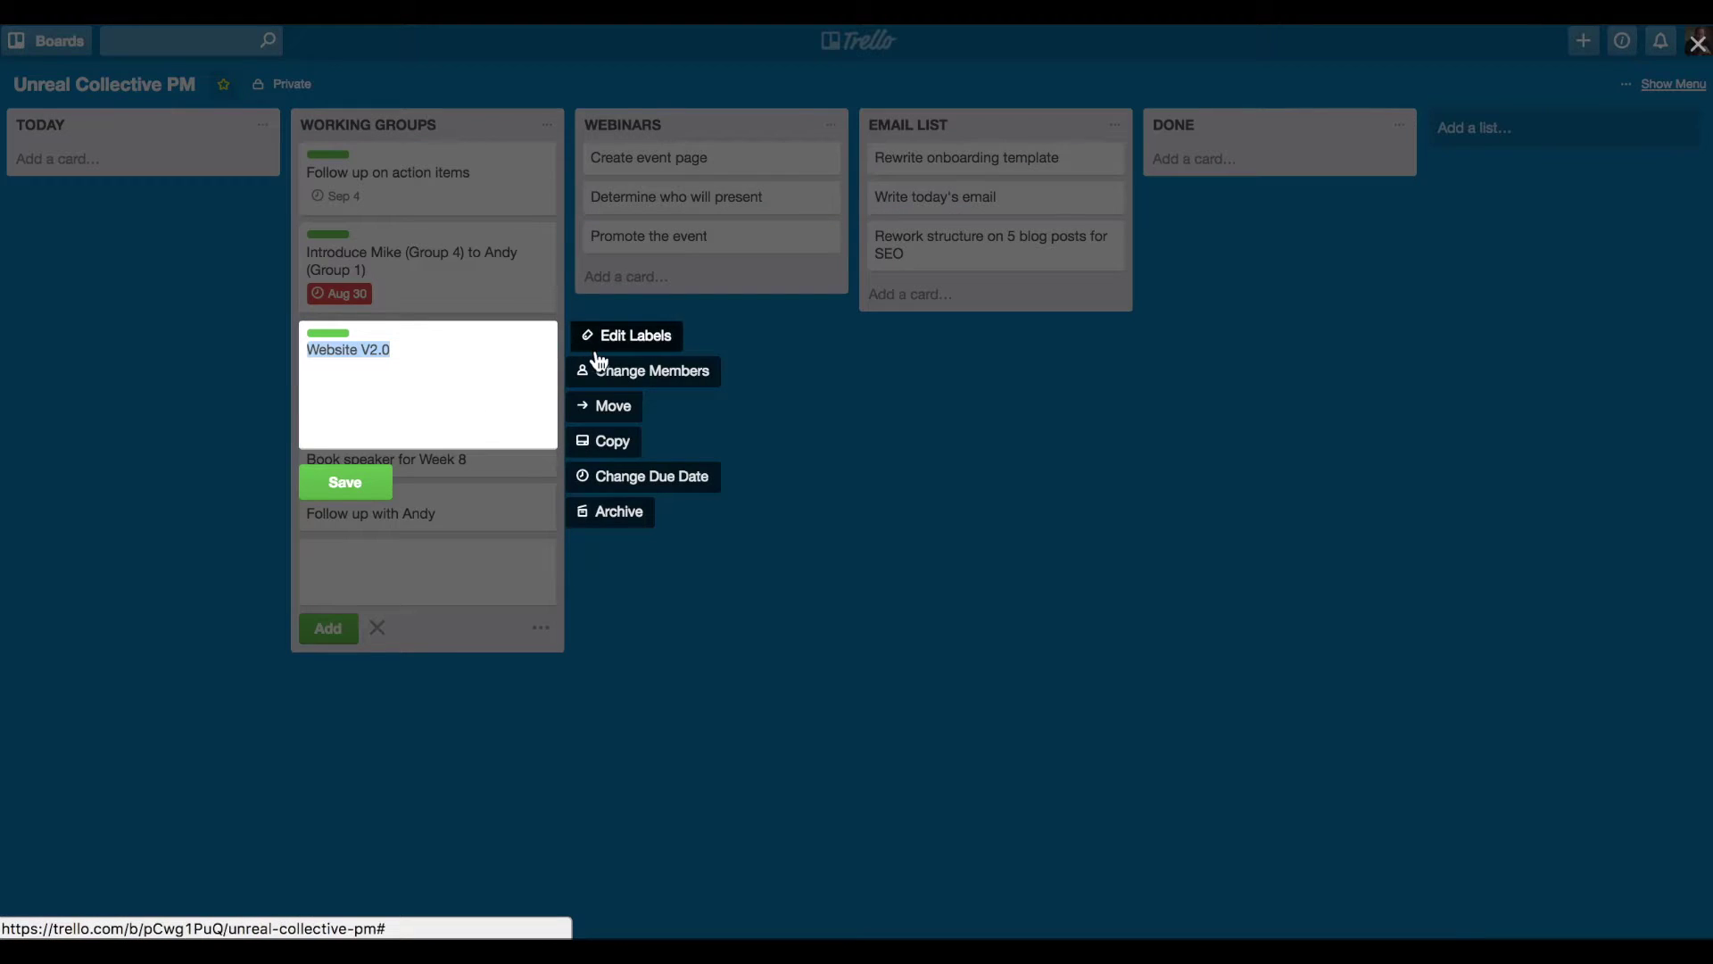
{"action": "left_click", "coordinate": [626, 477]}
{"action": "left_click", "coordinate": [759, 769]}
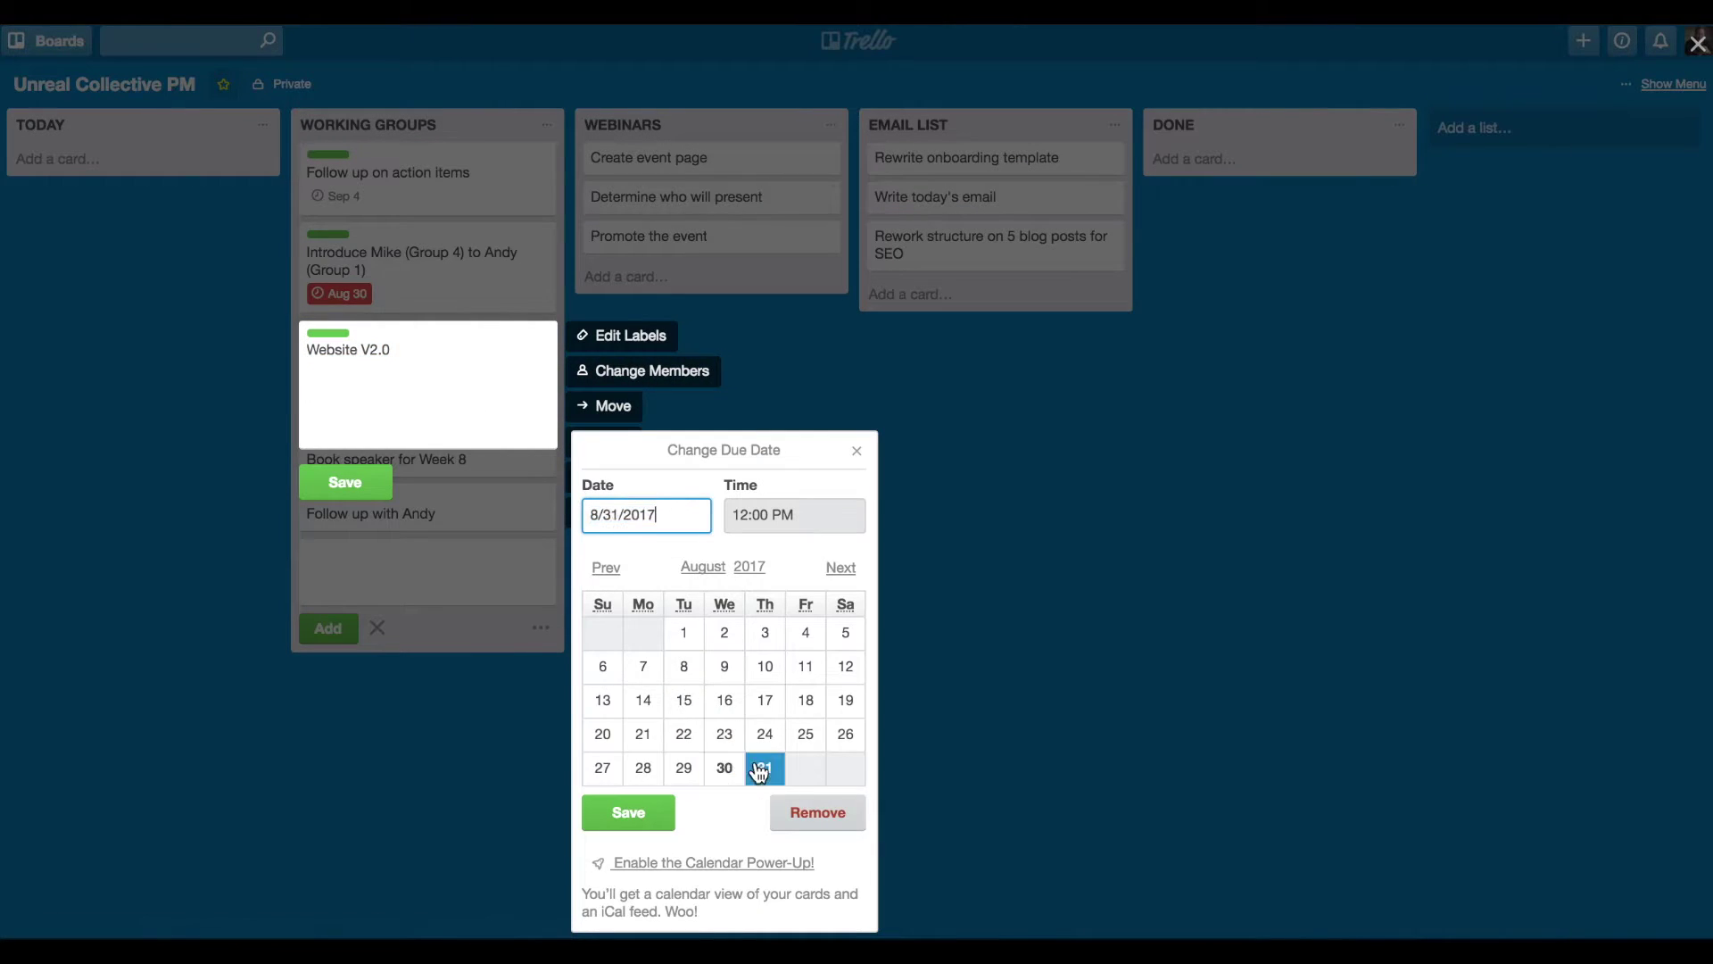
{"action": "left_click", "coordinate": [636, 814]}
{"action": "left_click", "coordinate": [366, 487]}
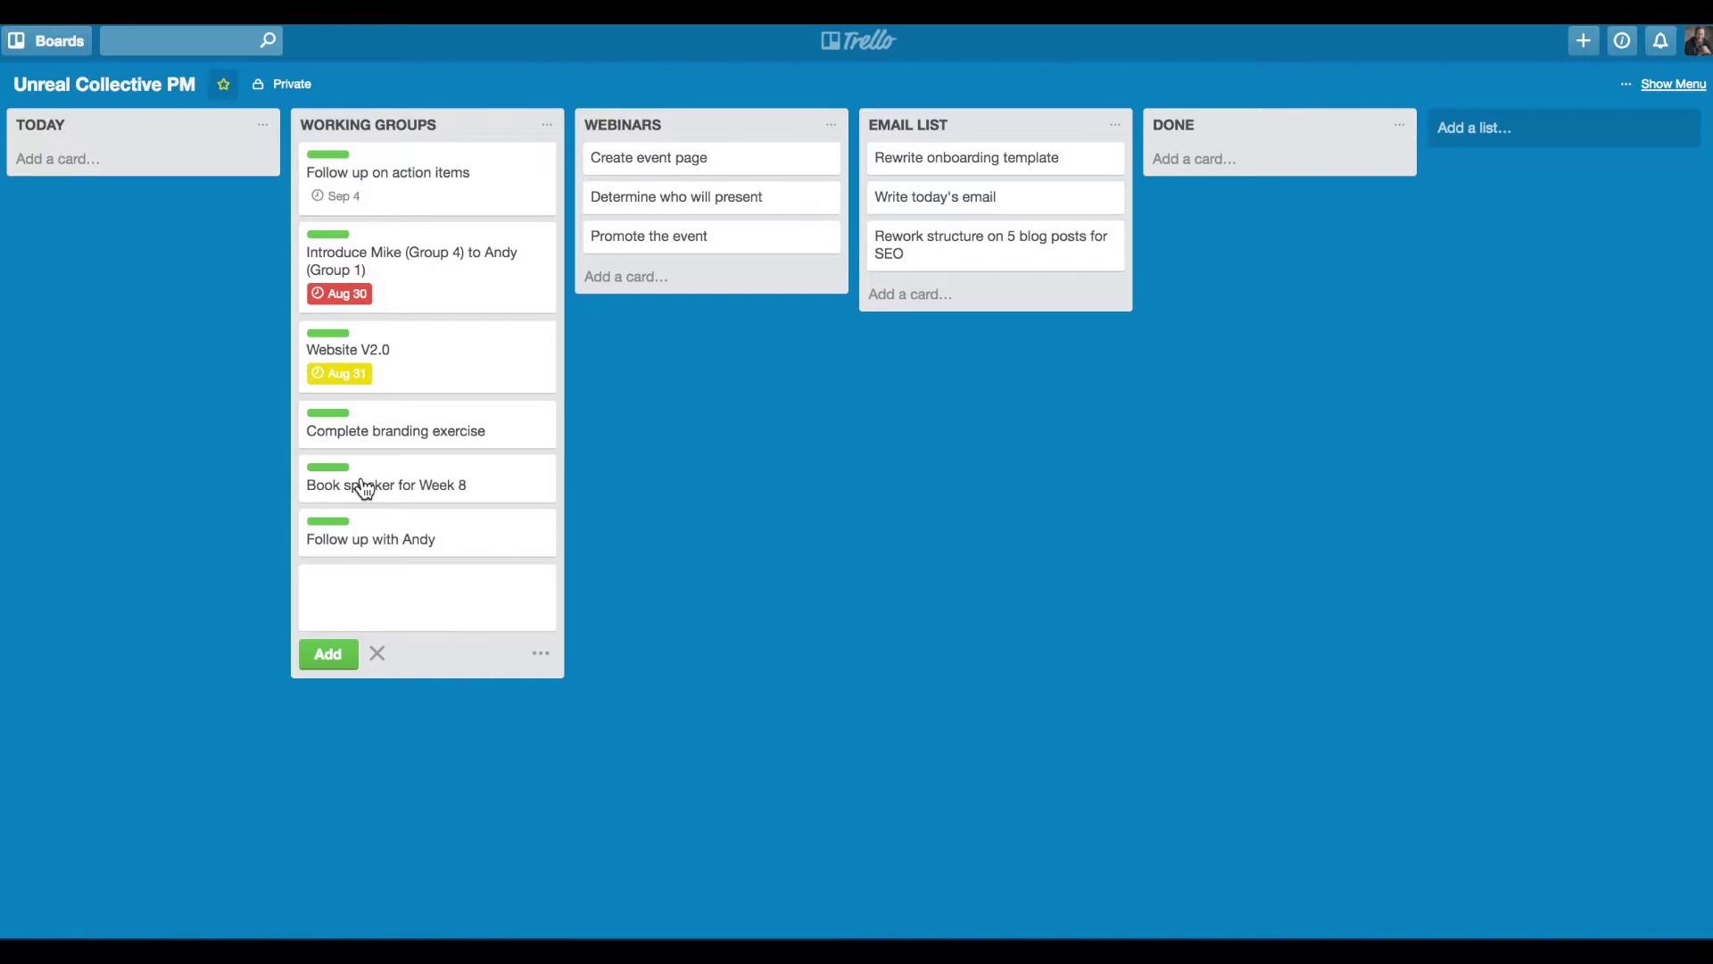
{"action": "left_click", "coordinate": [378, 653]}
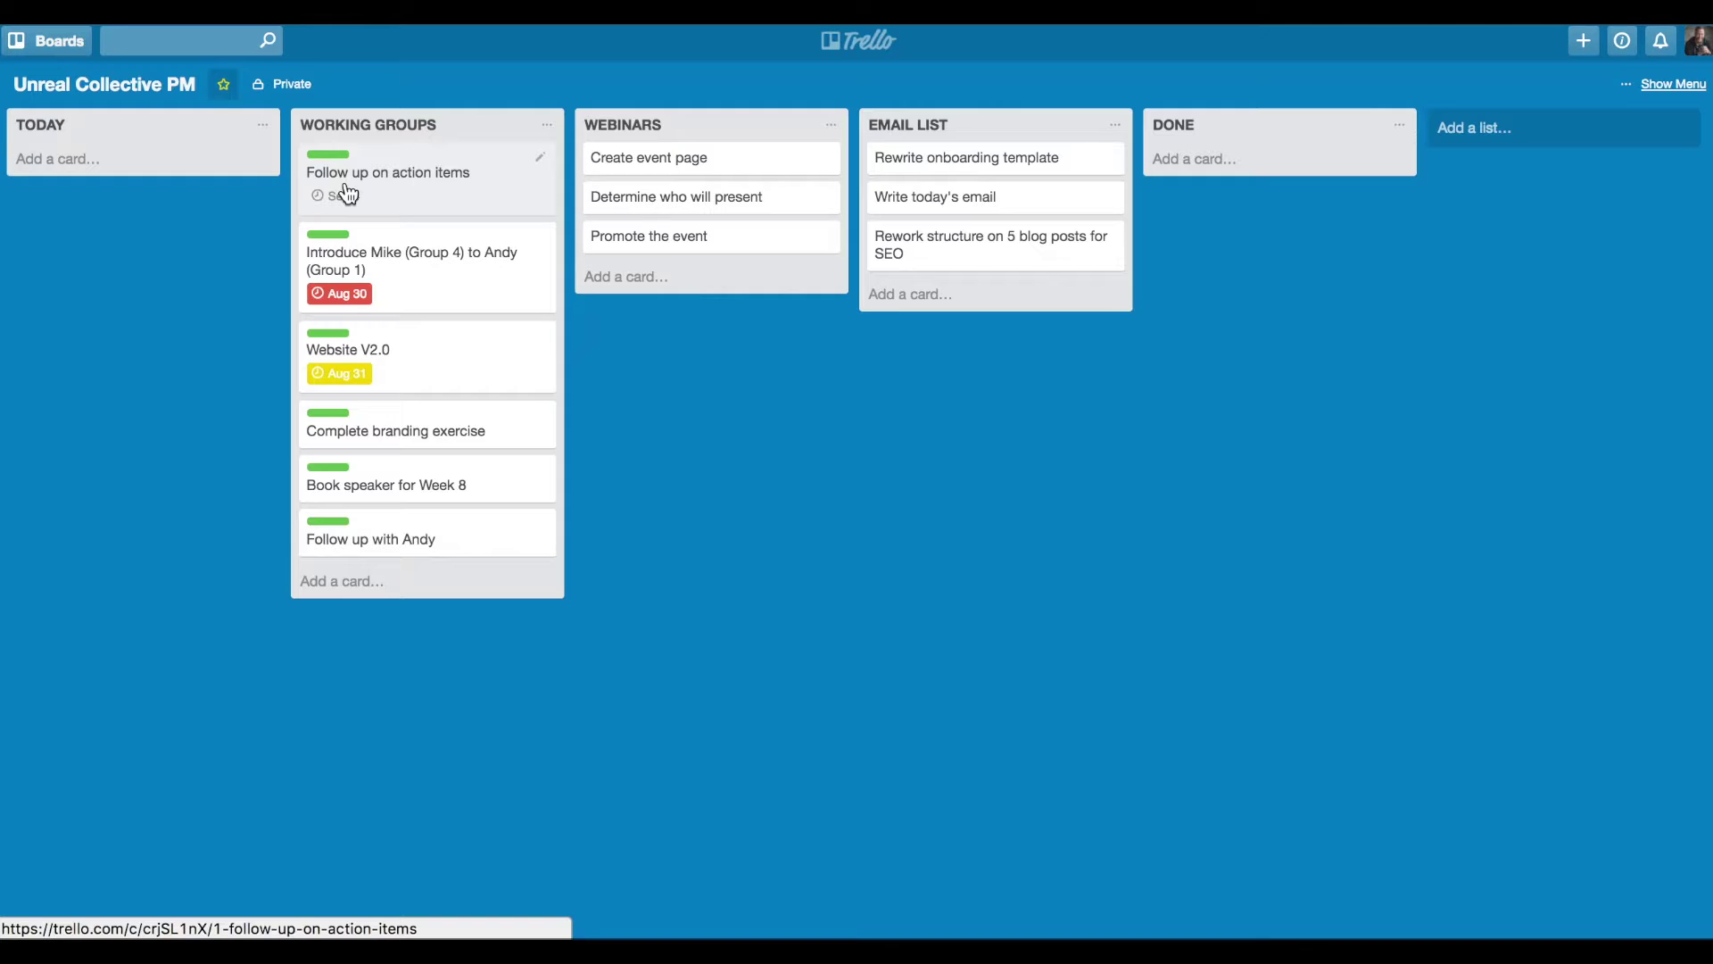
Rename the yellow label to 'Webinars' and the orange label to 'Email List'.
{"action": "left_click", "coordinate": [825, 163]}
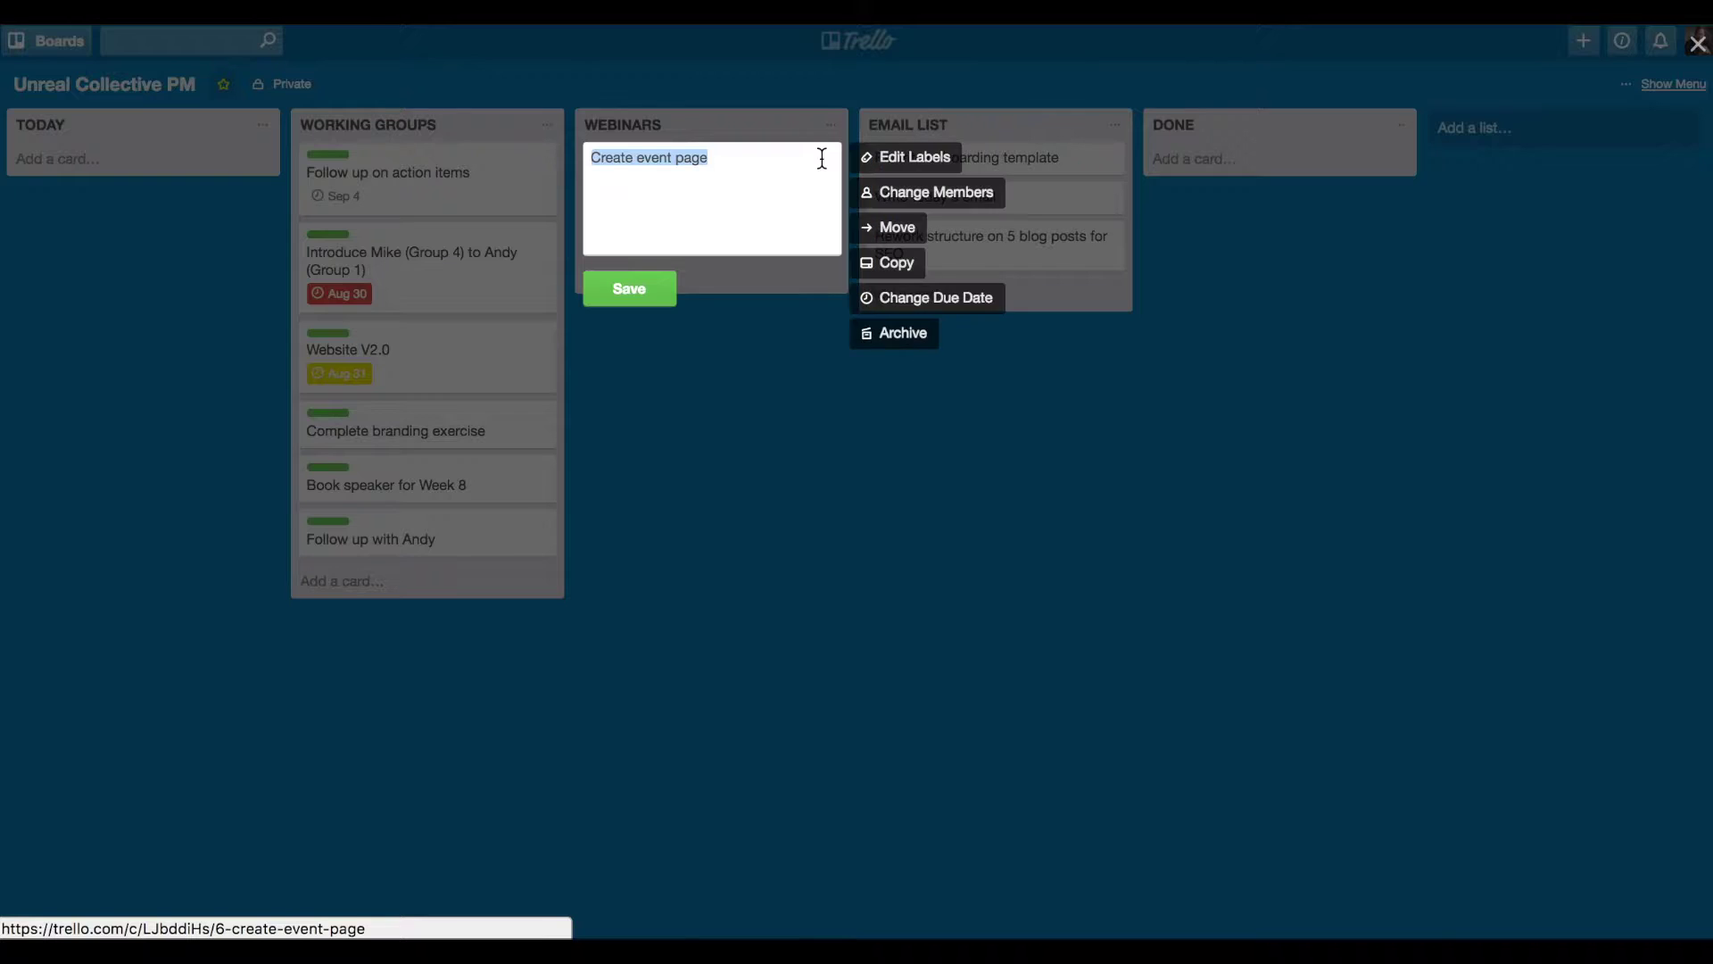
{"action": "left_click", "coordinate": [934, 159]}
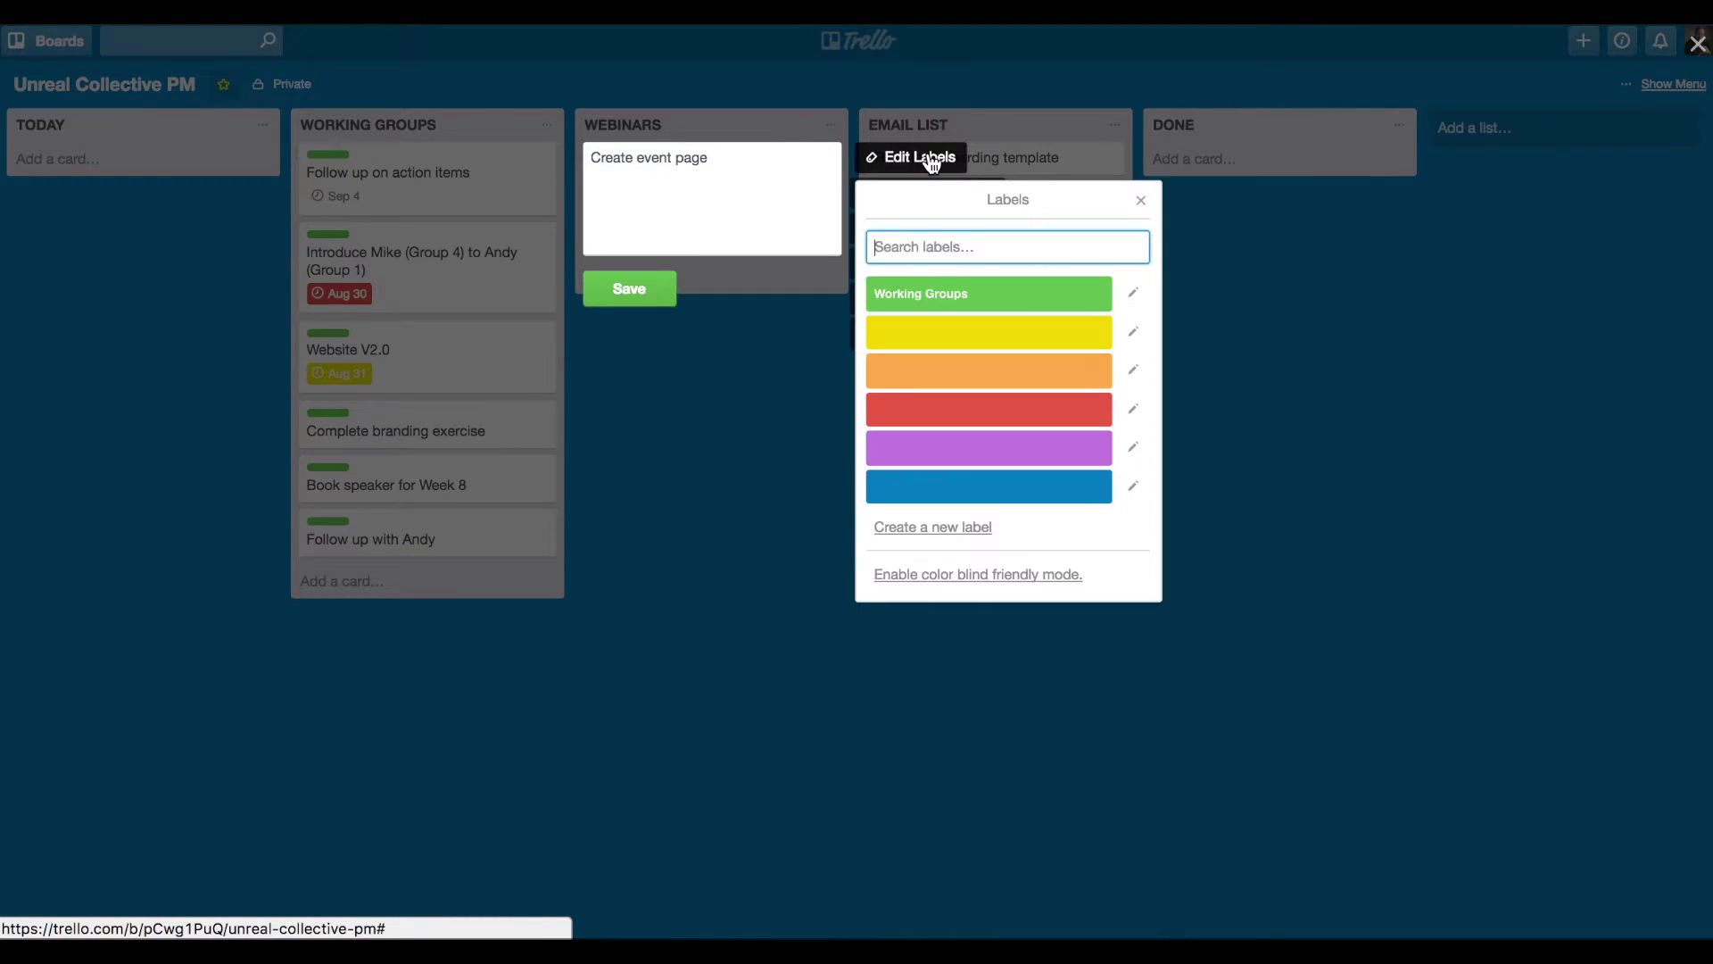
{"action": "left_click", "coordinate": [1147, 350]}
{"action": "type", "text": "Webinars"}
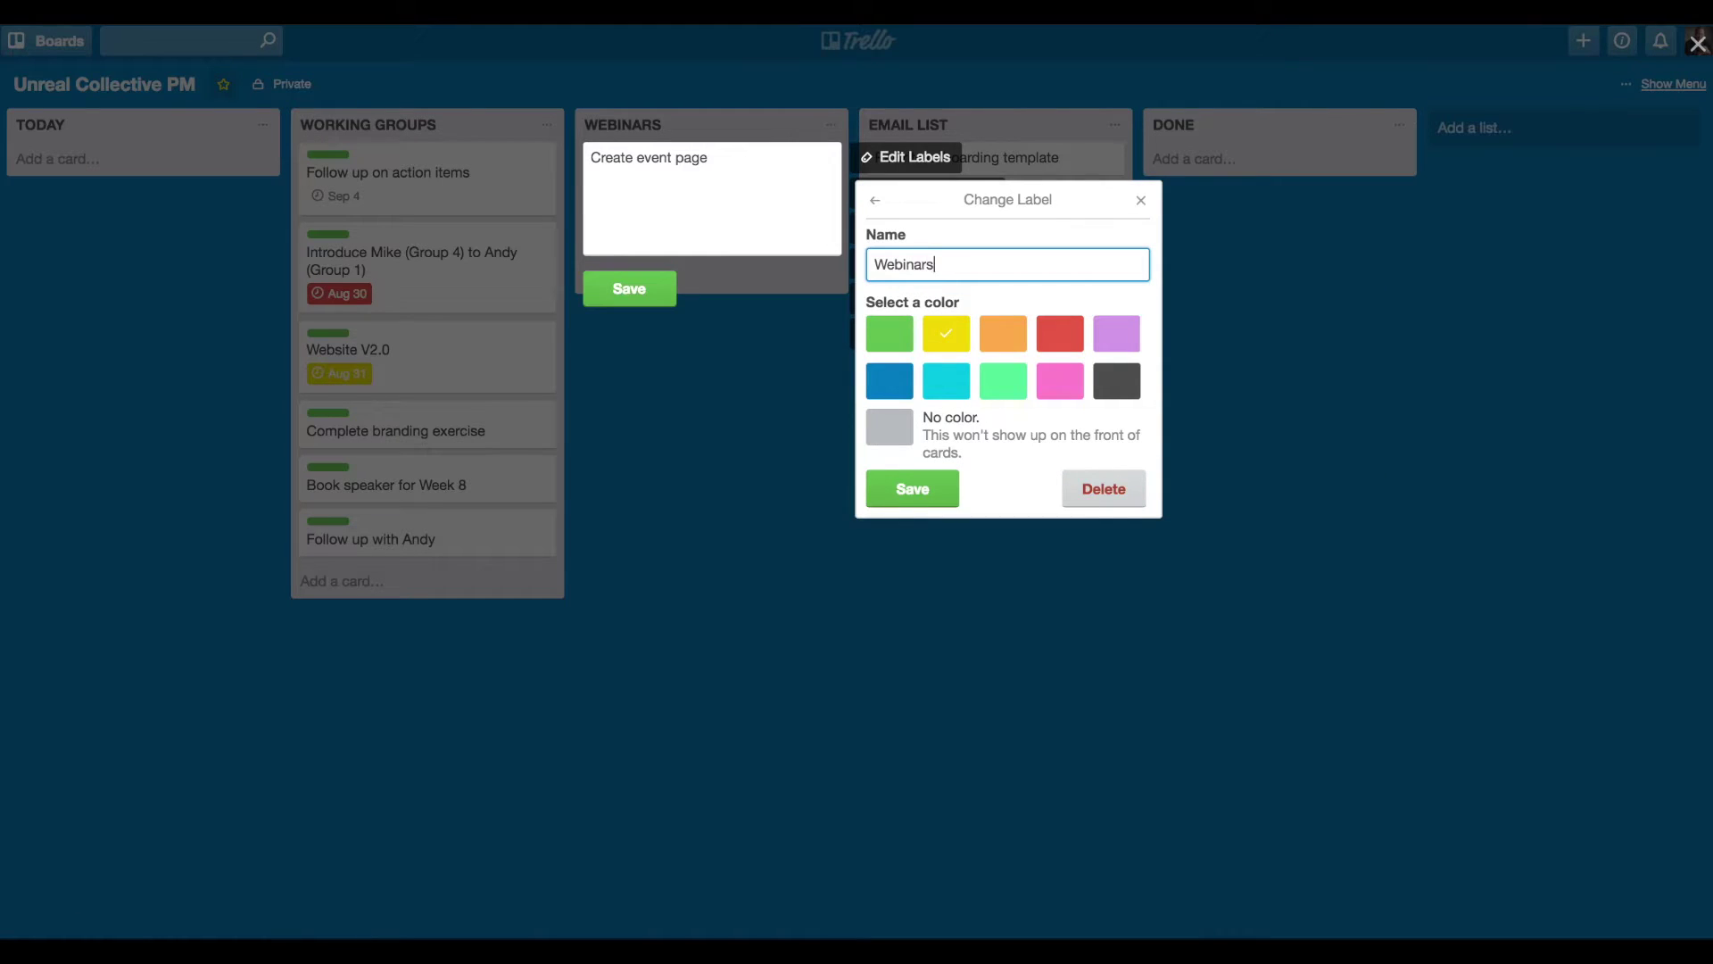
{"action": "key", "text": "Return"}
{"action": "left_click", "coordinate": [1126, 372]}
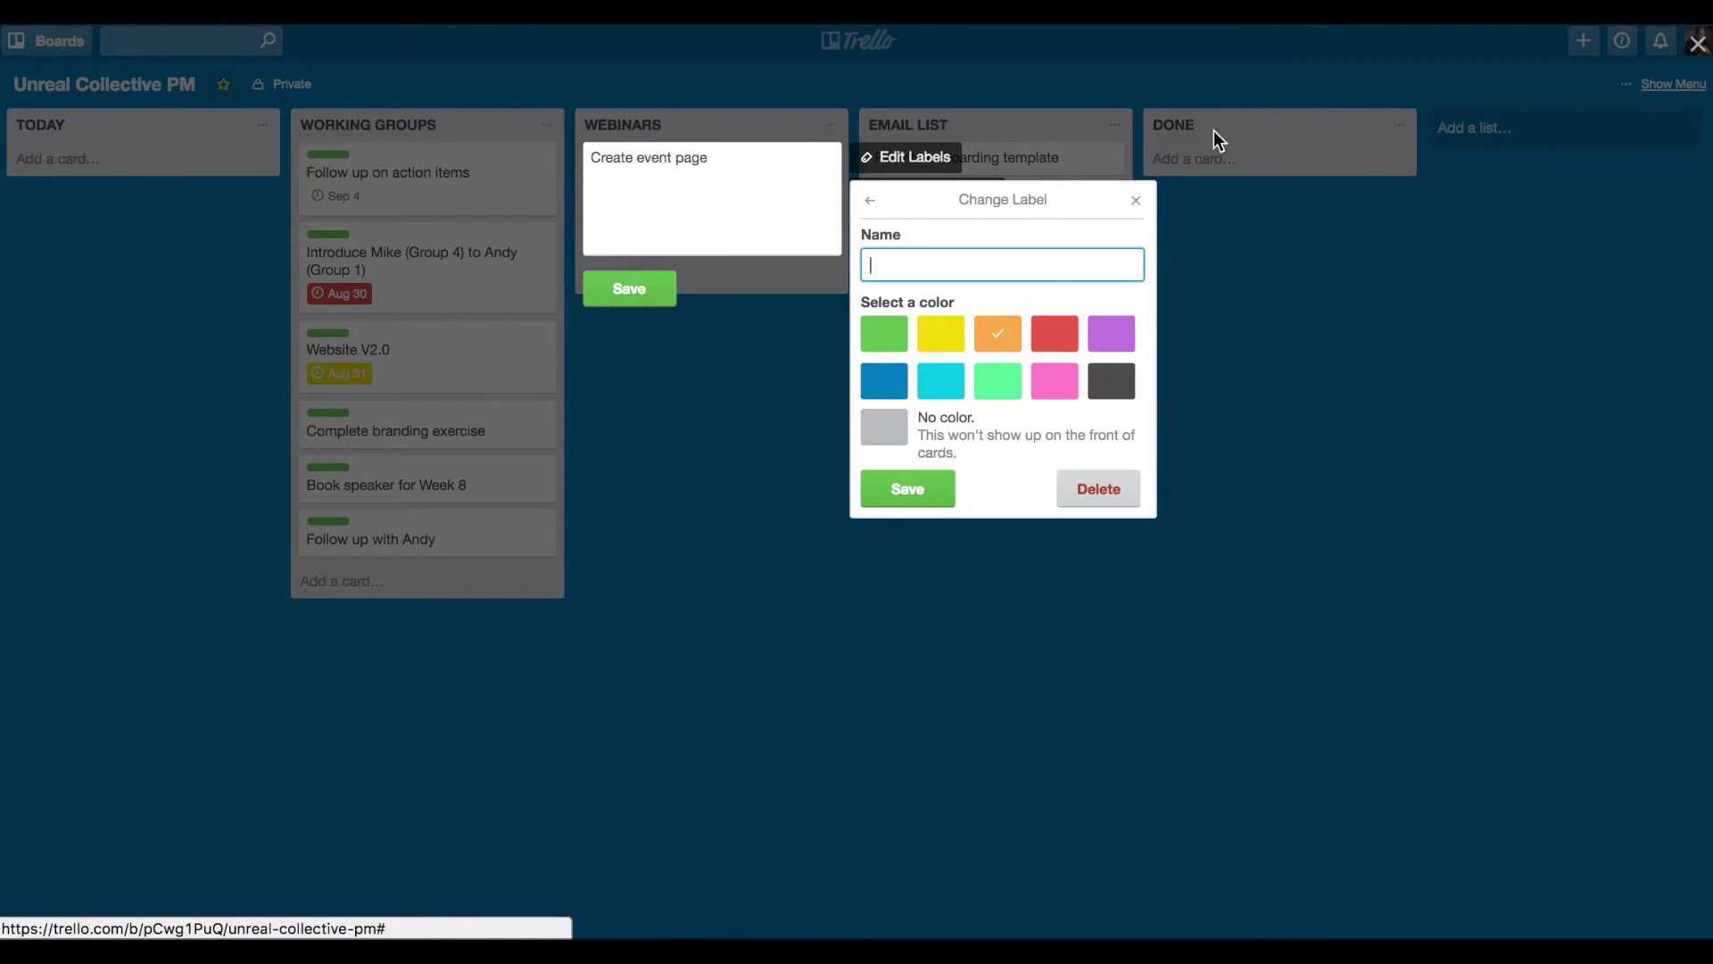
{"action": "type", "text": "Email List"}
{"action": "key", "text": "Return"}
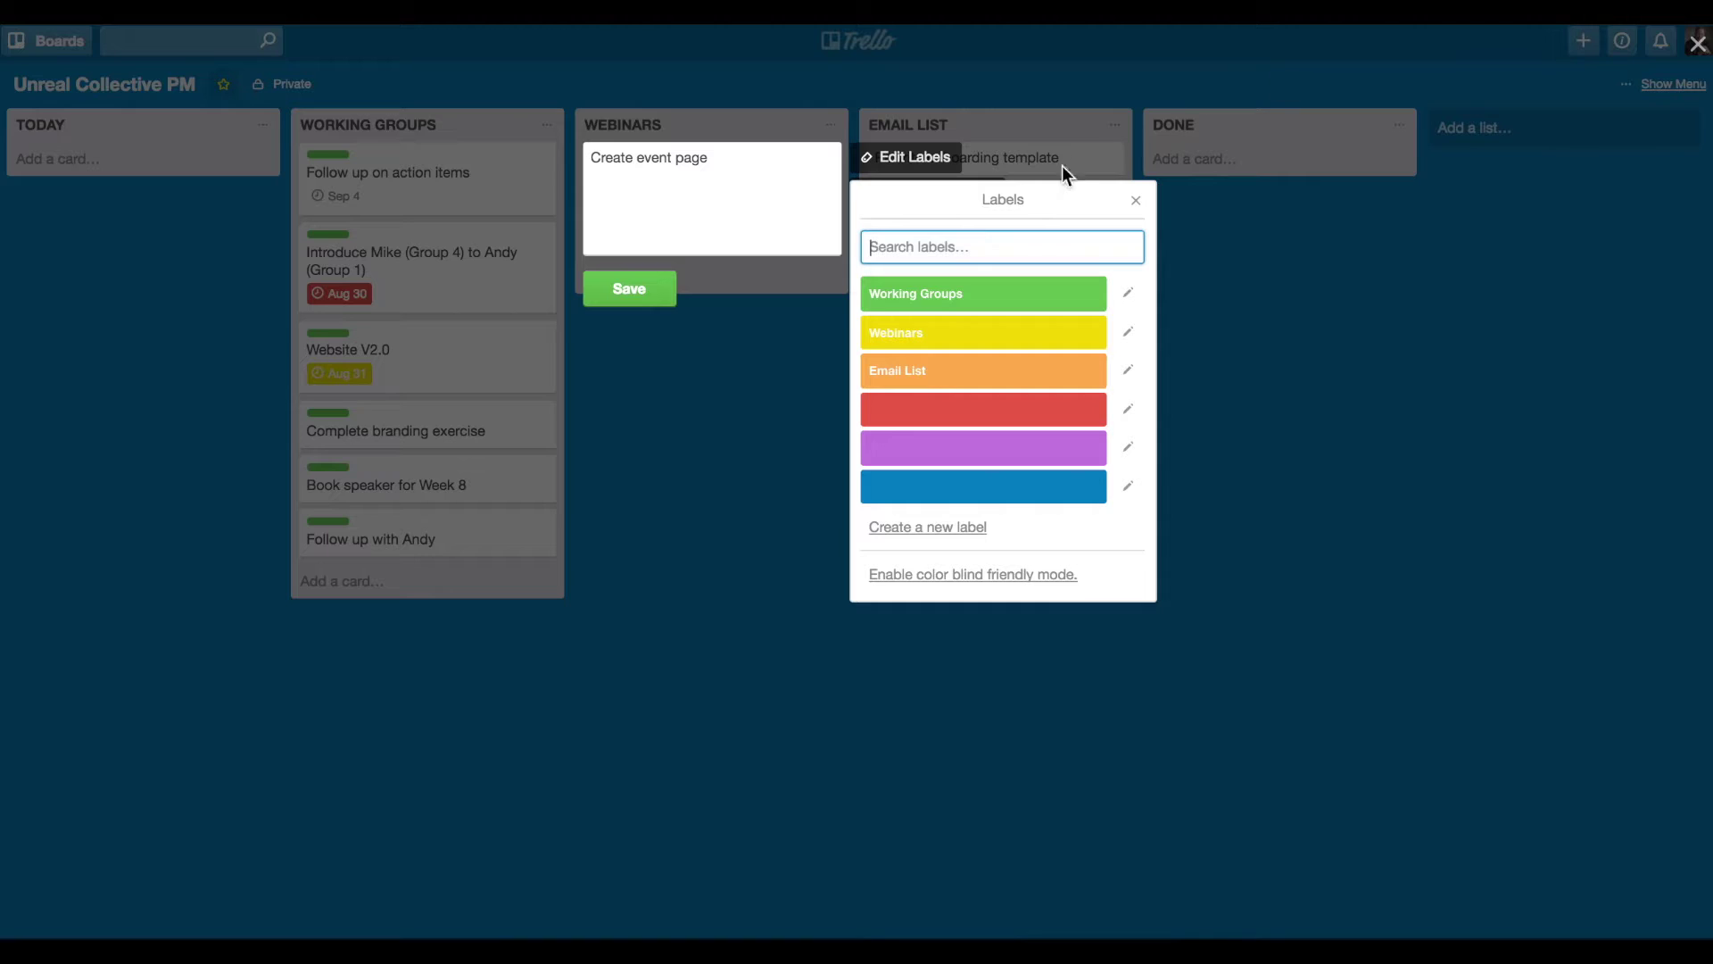
{"action": "left_click", "coordinate": [730, 239]}
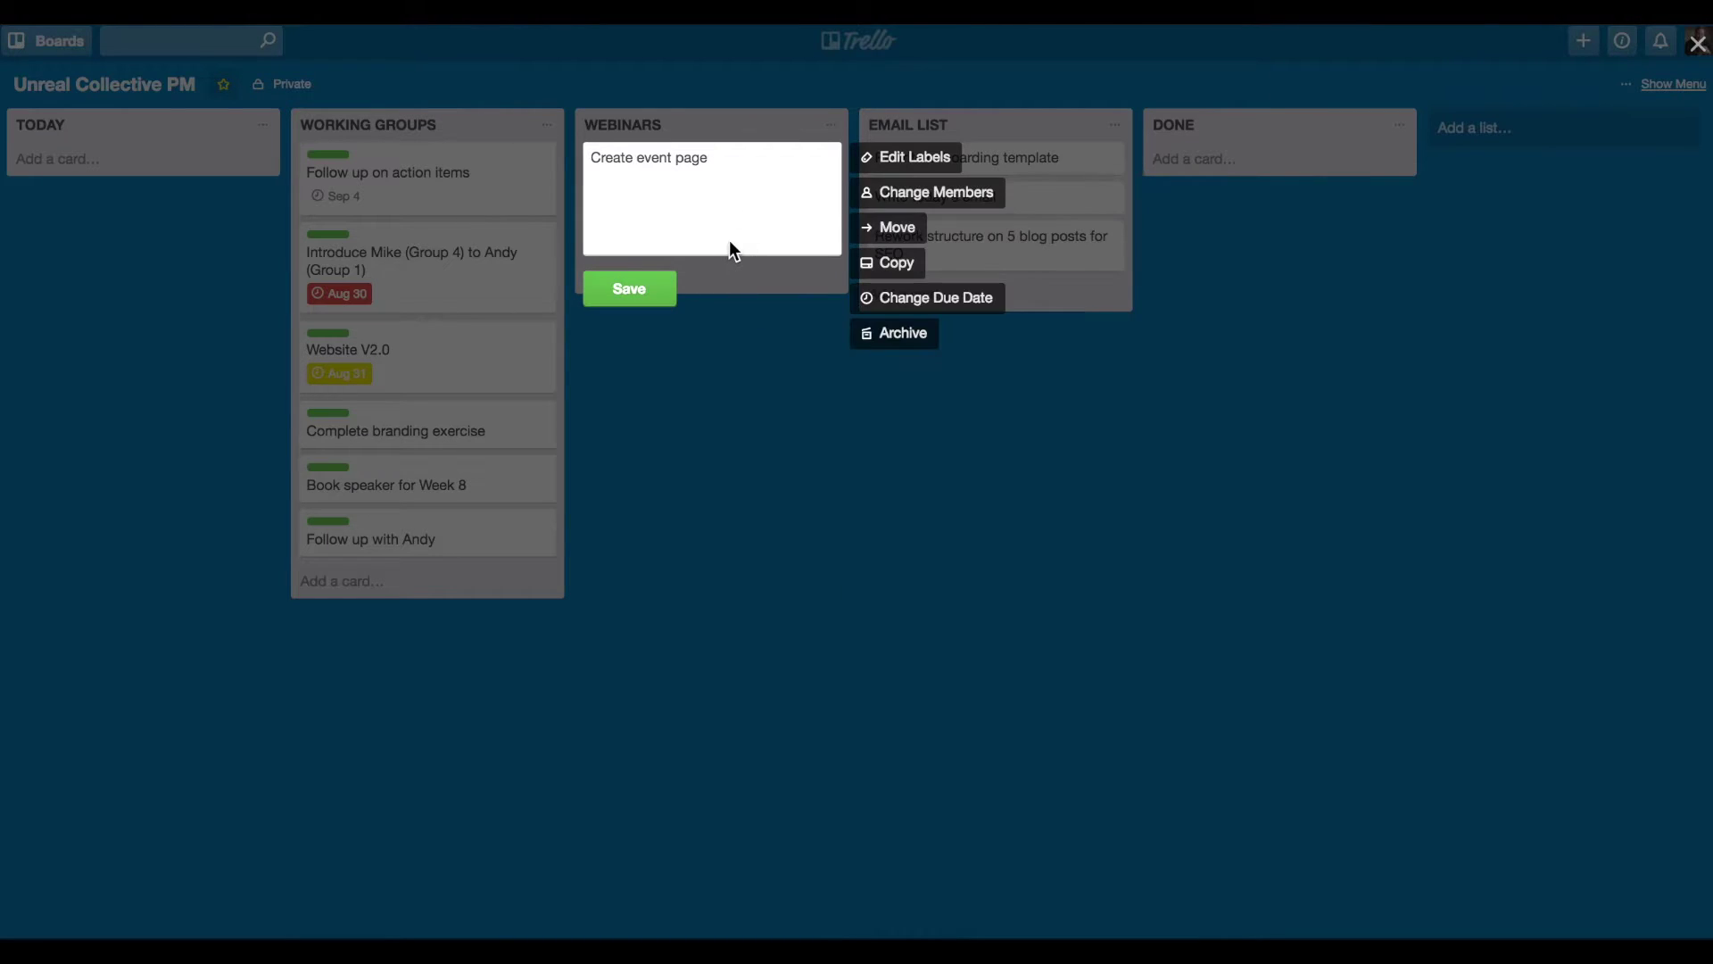
Tag Create event page, Determine who will present and Promote the event with Webinars.
{"action": "left_click", "coordinate": [917, 159]}
{"action": "left_click", "coordinate": [899, 337]}
{"action": "left_click", "coordinate": [636, 308]}
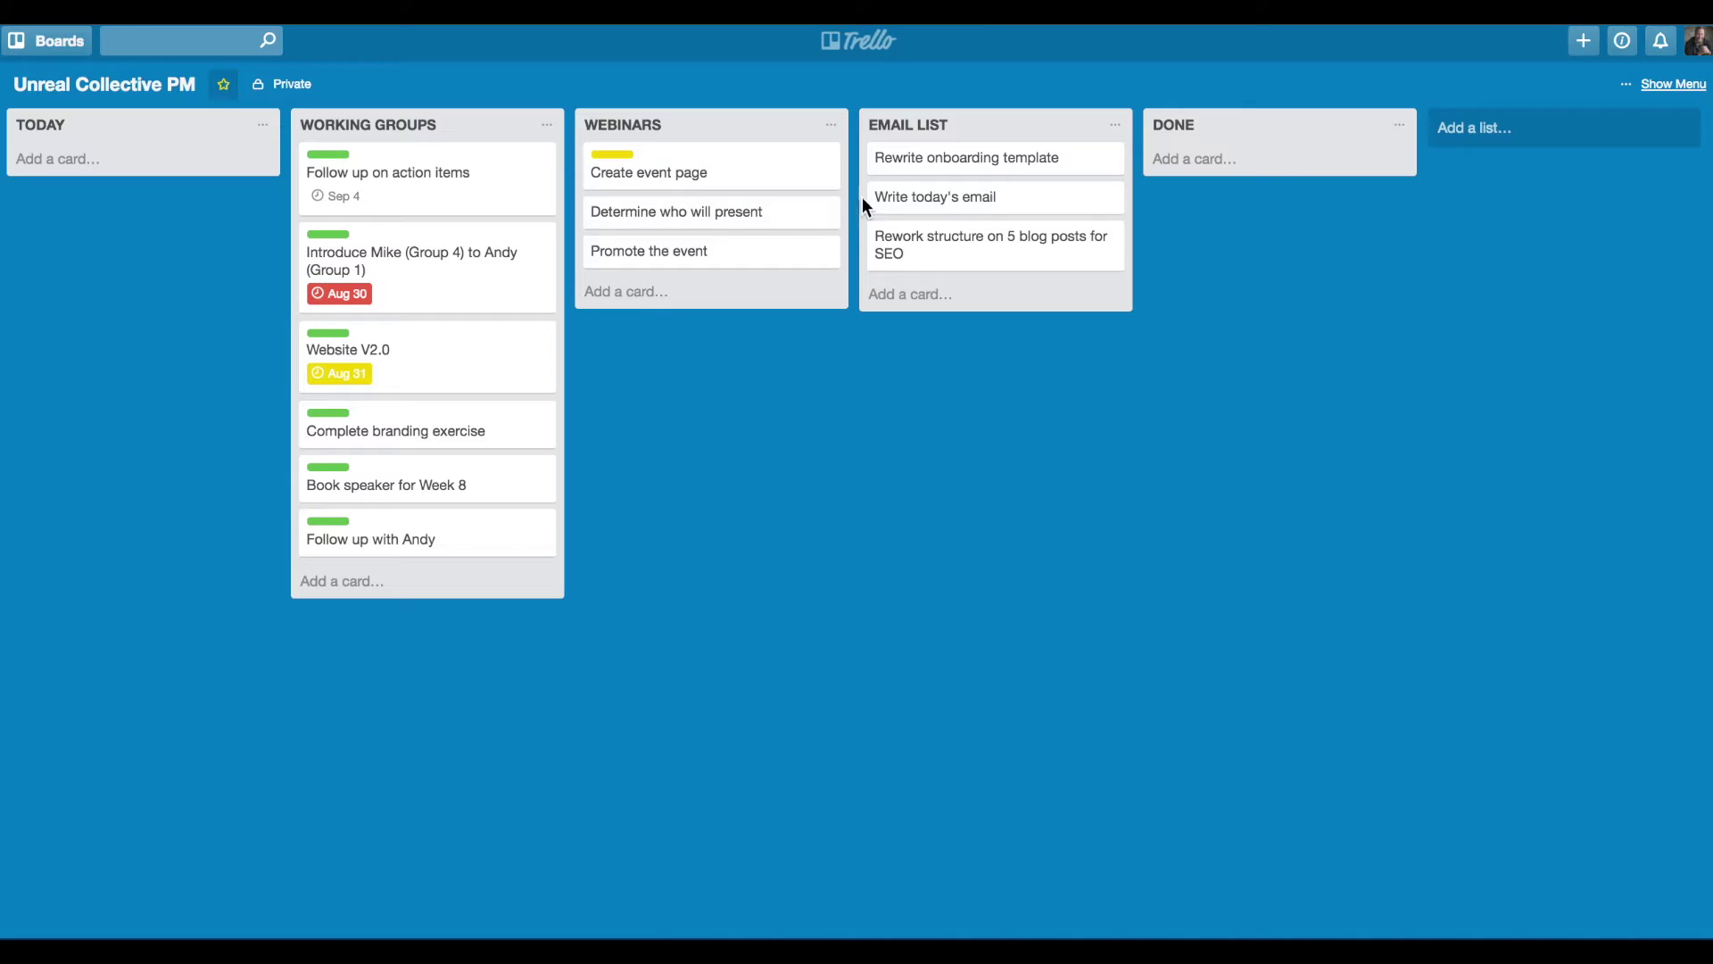
{"action": "left_click", "coordinate": [812, 217]}
{"action": "left_click", "coordinate": [879, 215]}
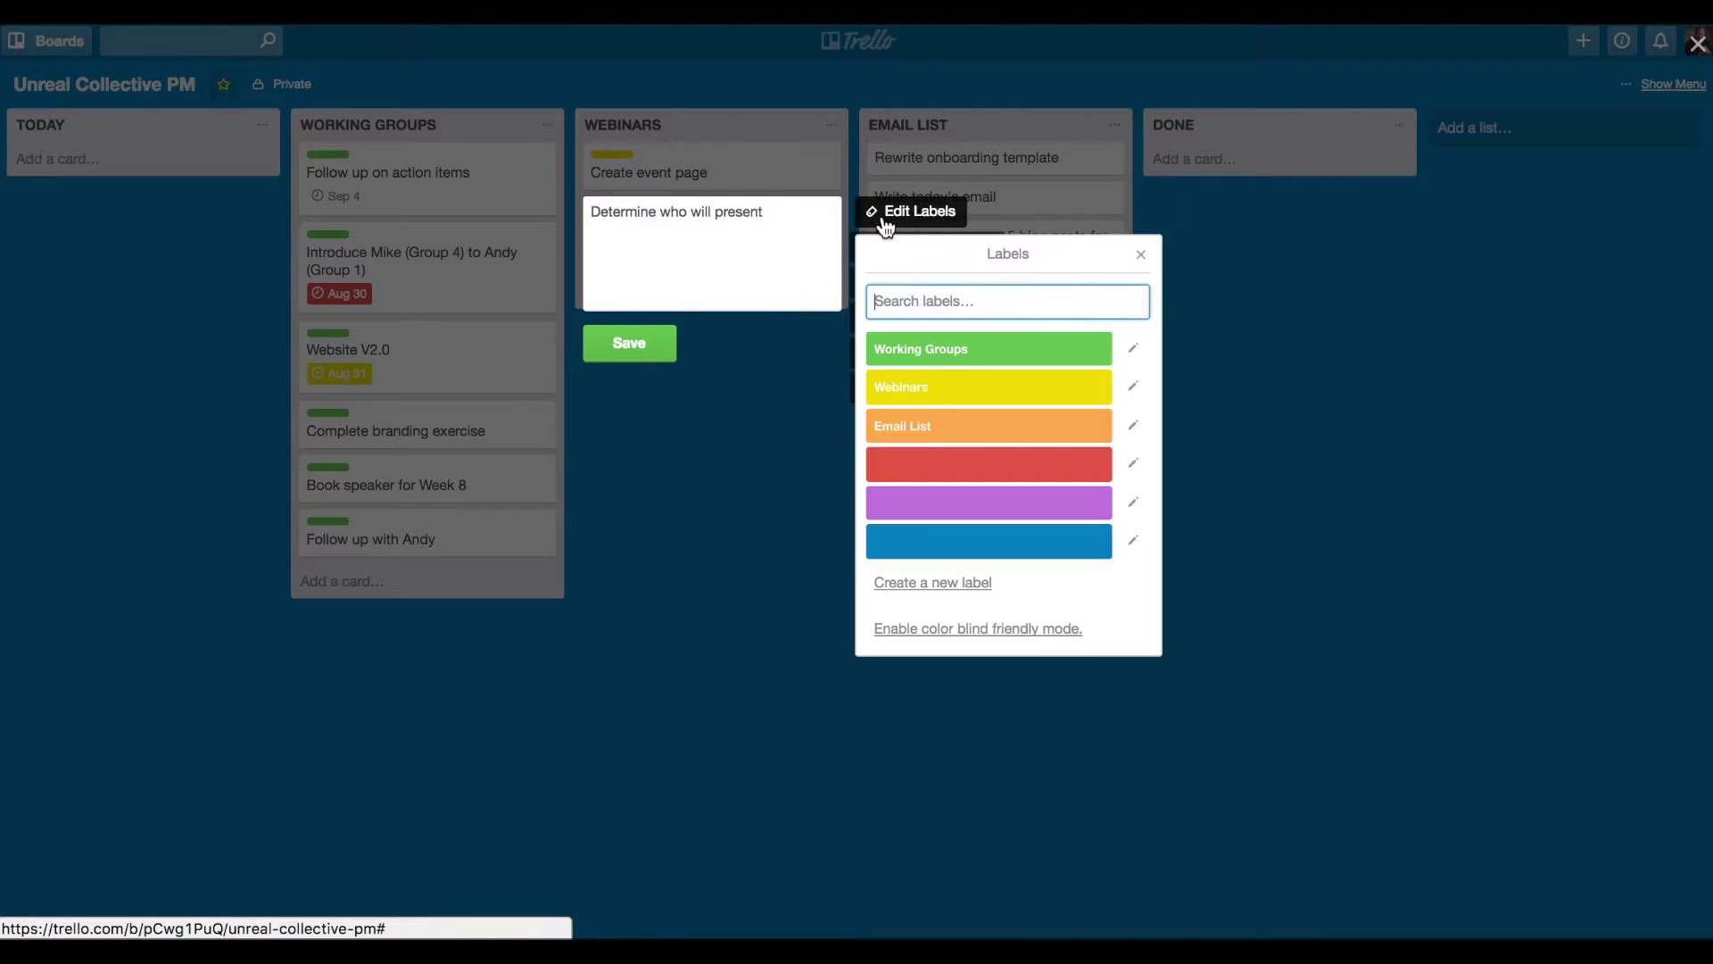
{"action": "left_click", "coordinate": [933, 393]}
{"action": "left_click", "coordinate": [614, 355]}
{"action": "left_click", "coordinate": [812, 266]}
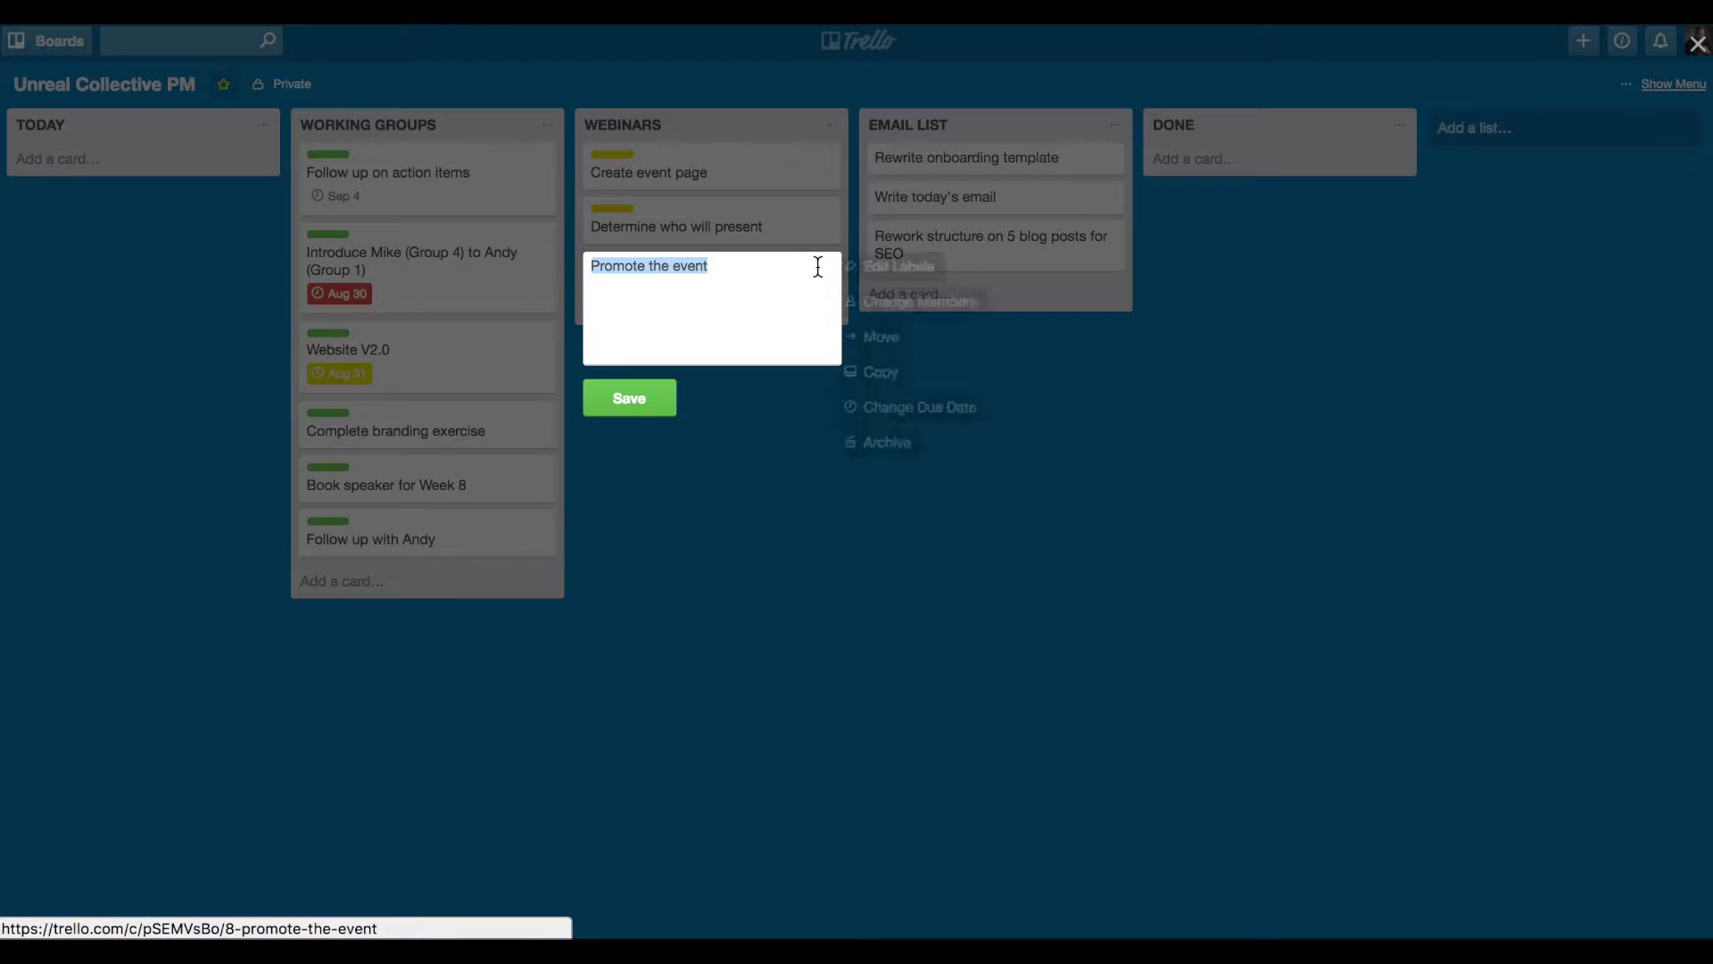
{"action": "left_click", "coordinate": [884, 272]}
{"action": "left_click", "coordinate": [927, 446]}
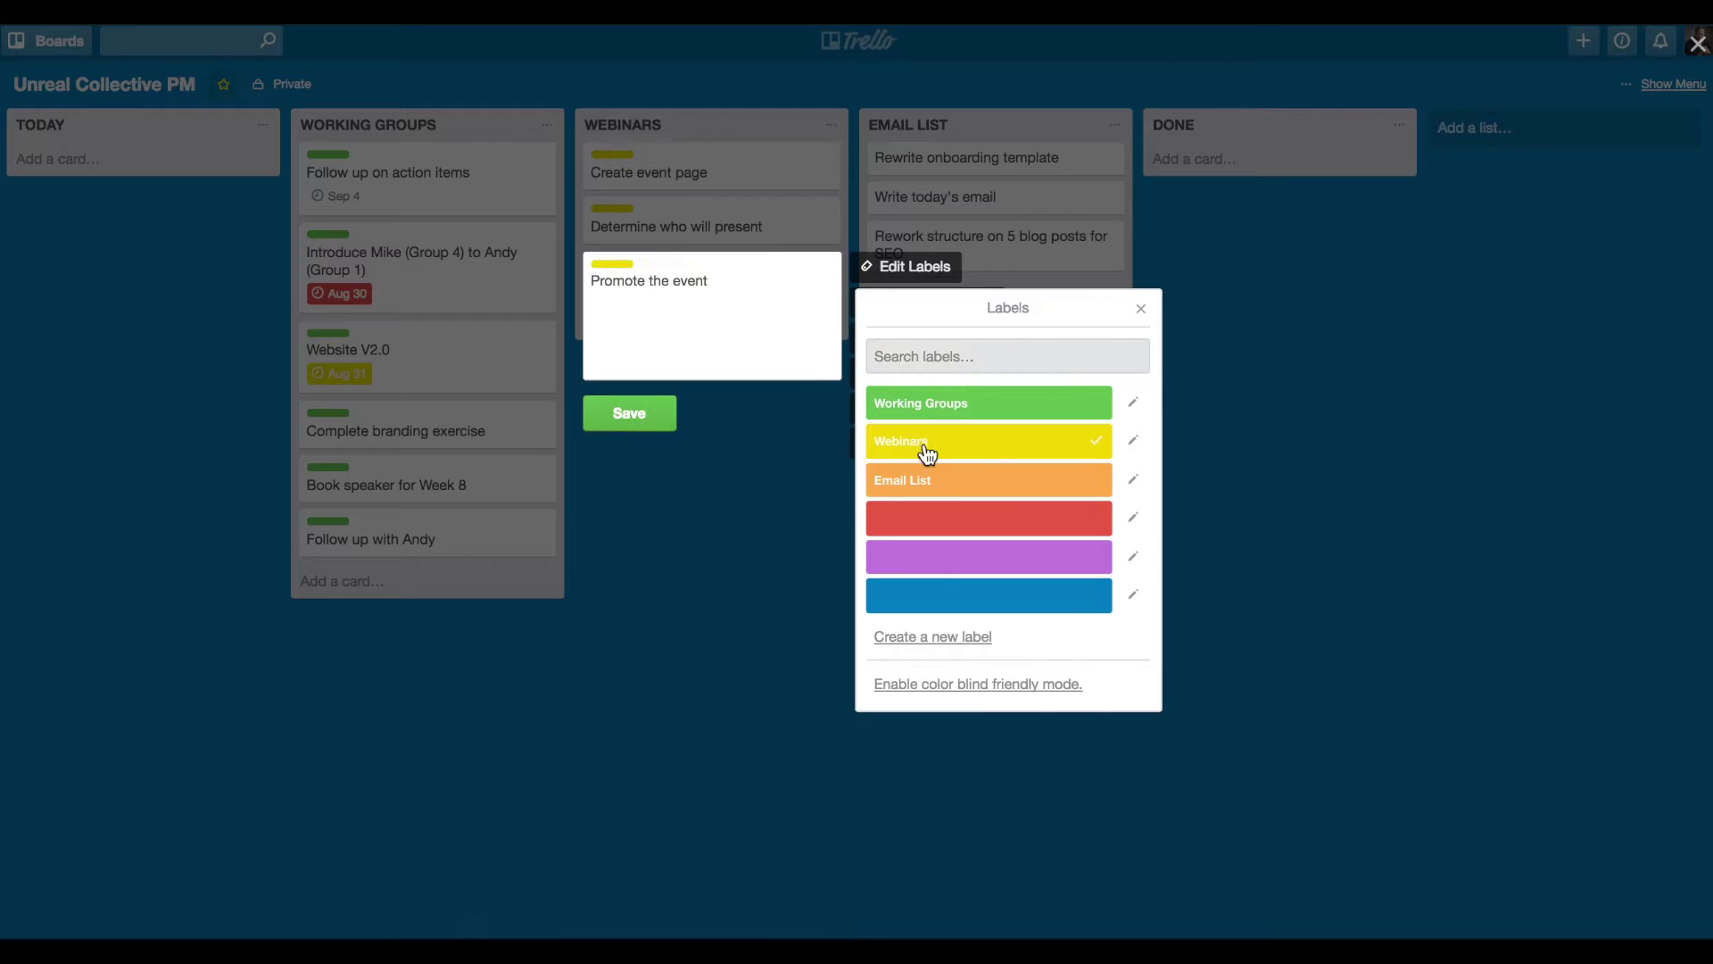
{"action": "left_click", "coordinate": [674, 421]}
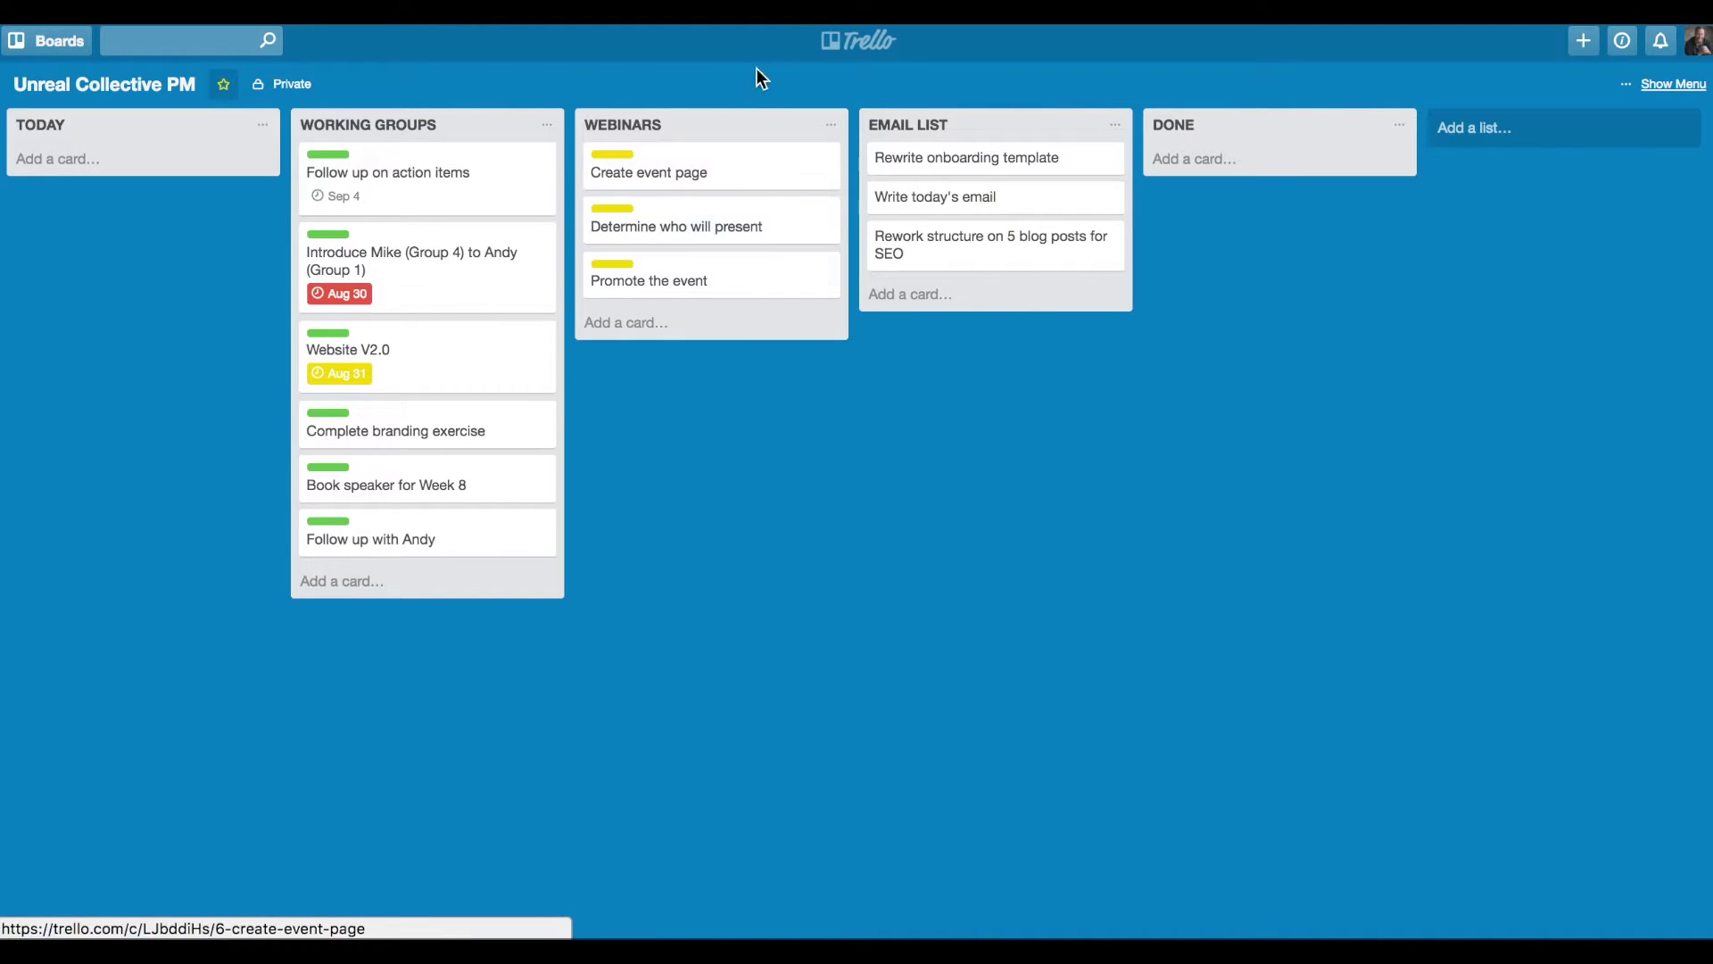
Add the Email List label to Promote the event and Rewrite onboarding template.
{"action": "left_click", "coordinate": [822, 272]}
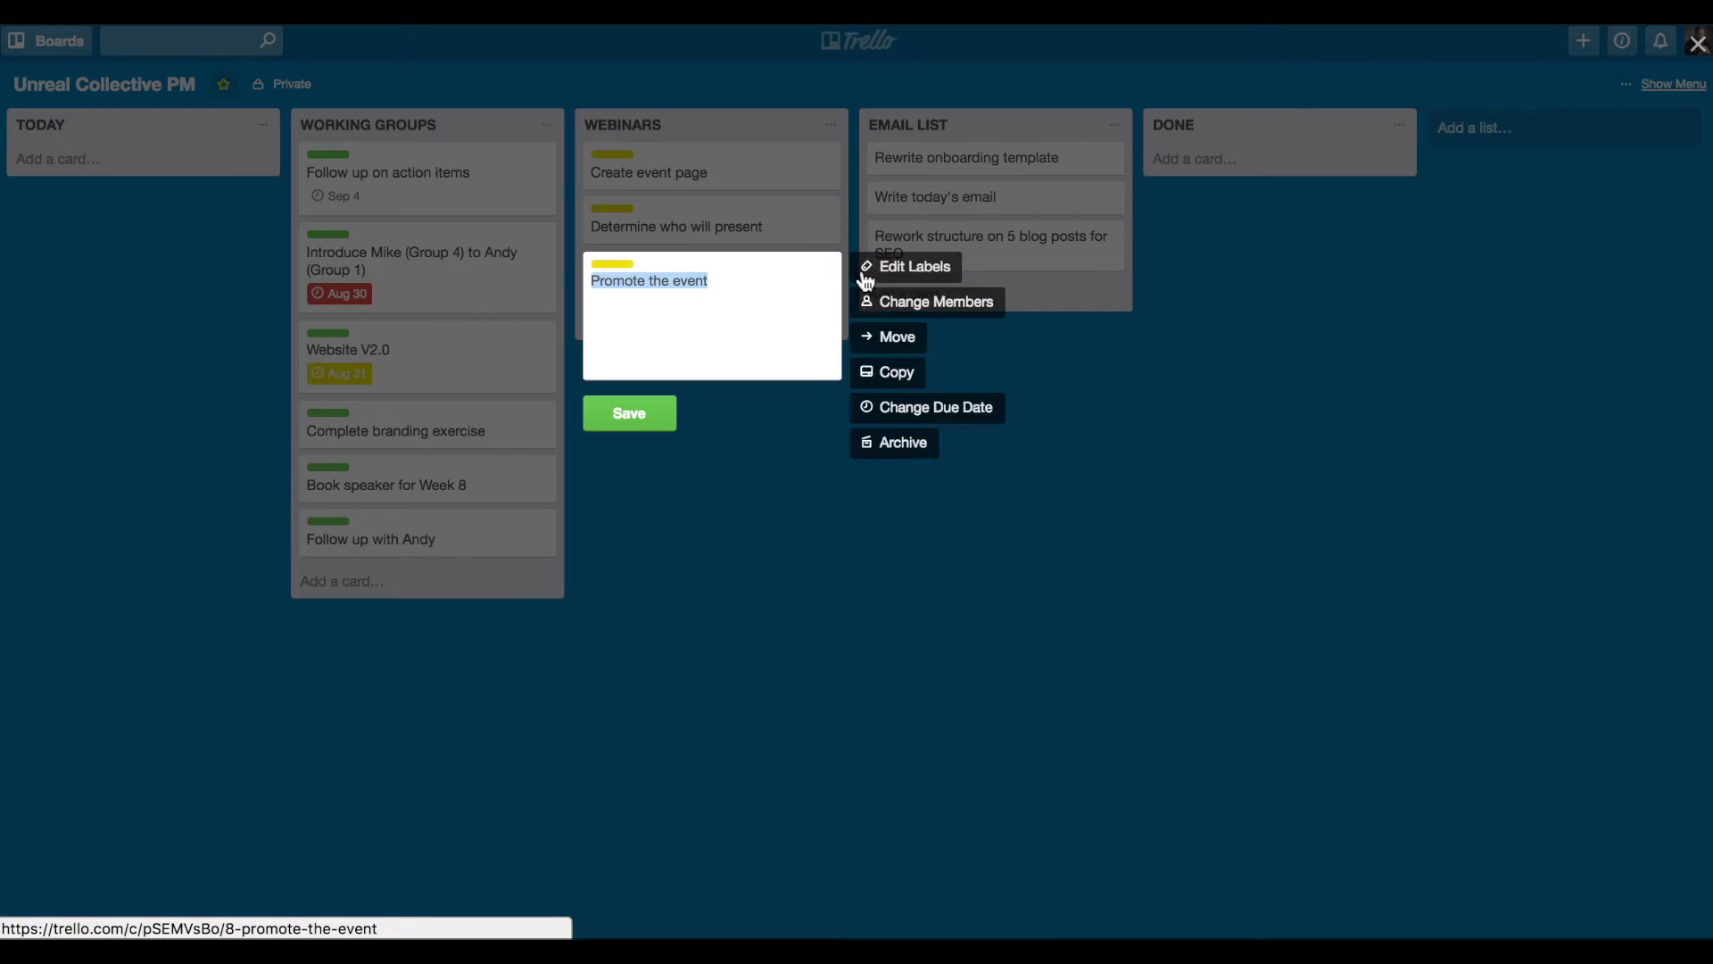
{"action": "left_click", "coordinate": [894, 273]}
{"action": "left_click", "coordinate": [937, 479]}
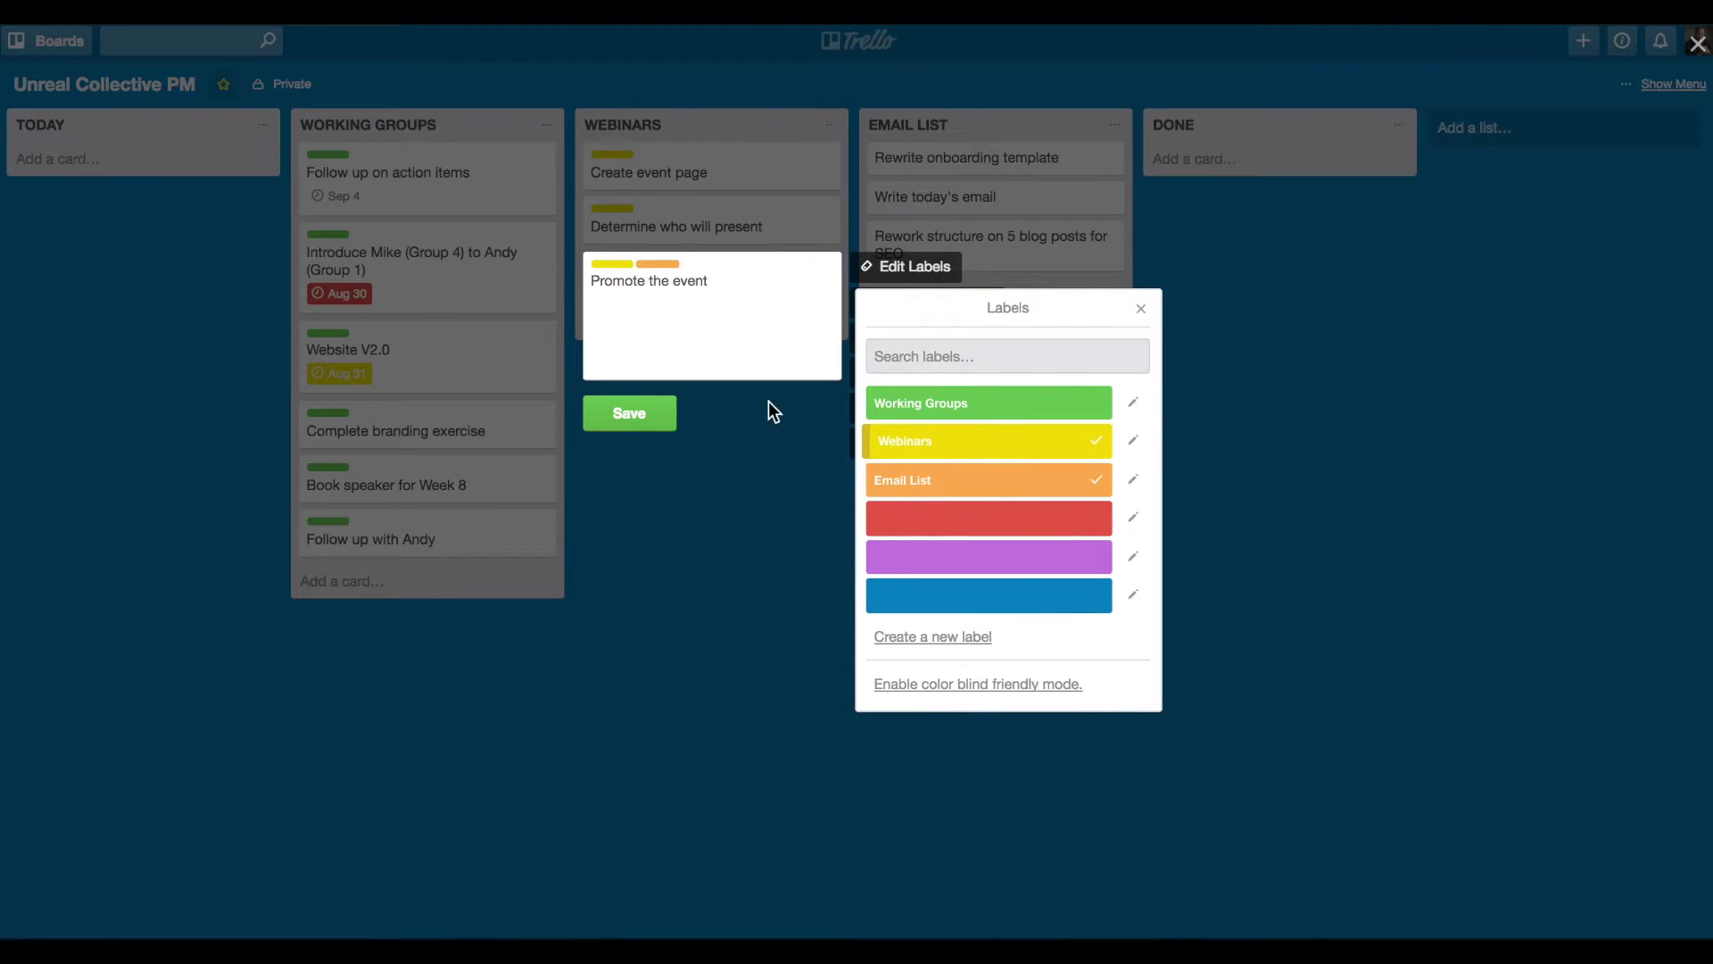
{"action": "left_click", "coordinate": [655, 415]}
{"action": "left_click", "coordinate": [1111, 161]}
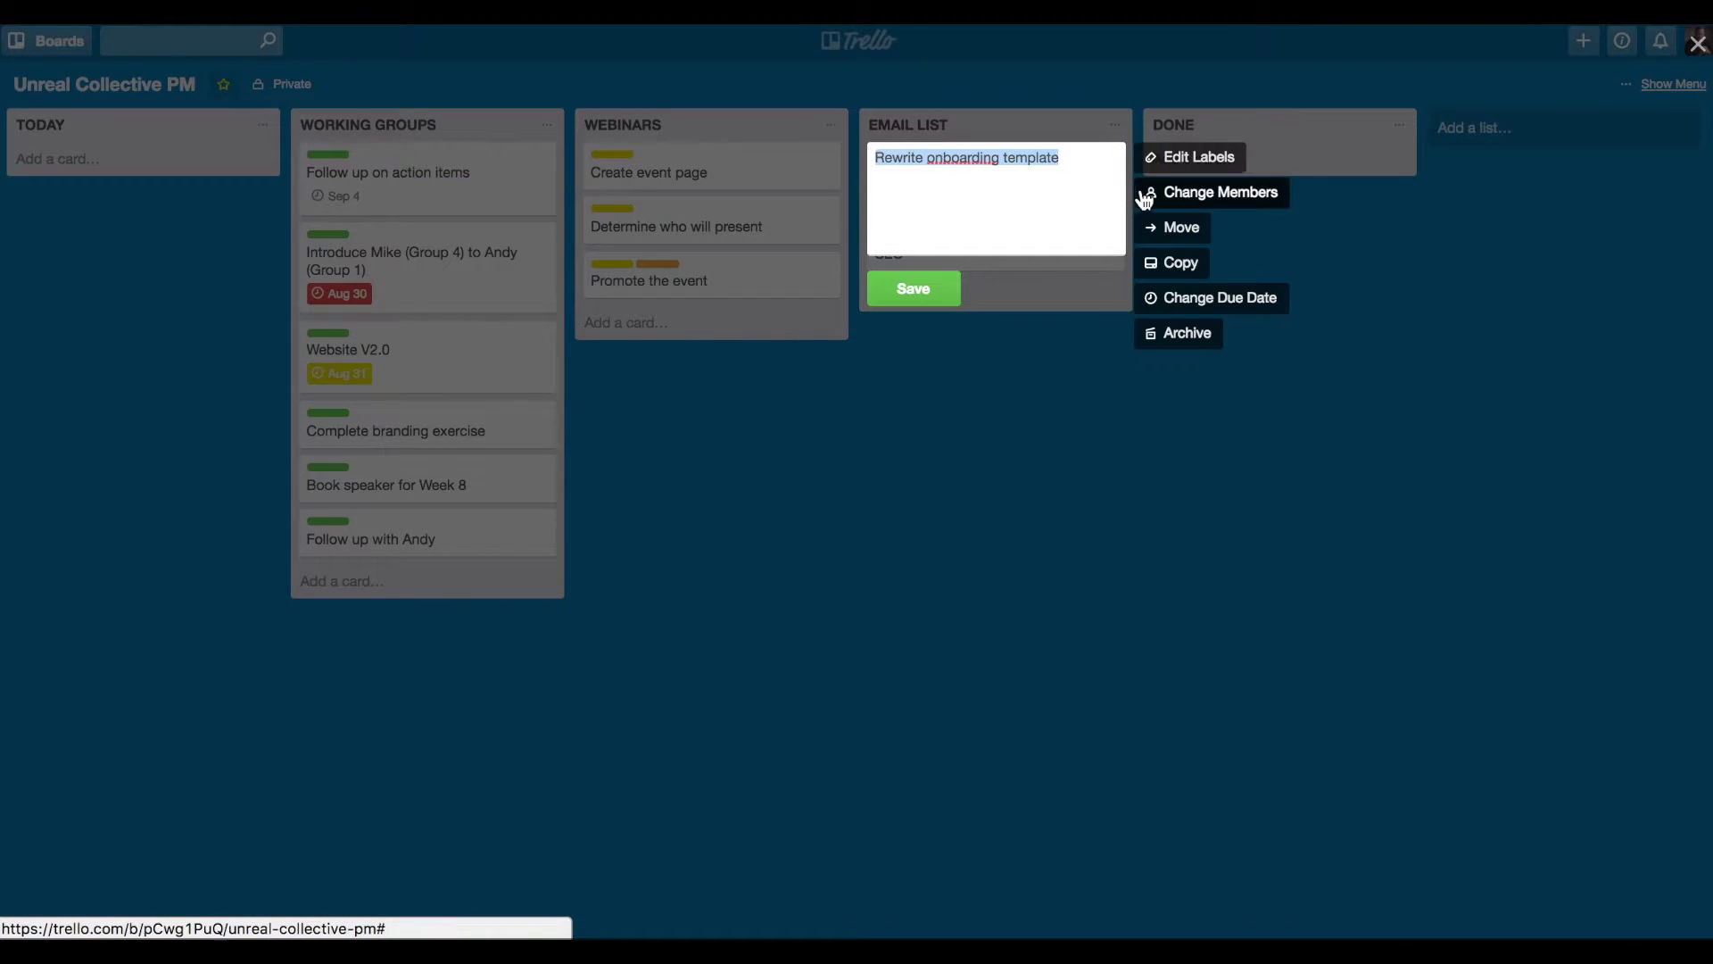
{"action": "left_click", "coordinate": [1152, 168]}
{"action": "left_click", "coordinate": [1160, 372]}
{"action": "left_click", "coordinate": [918, 302]}
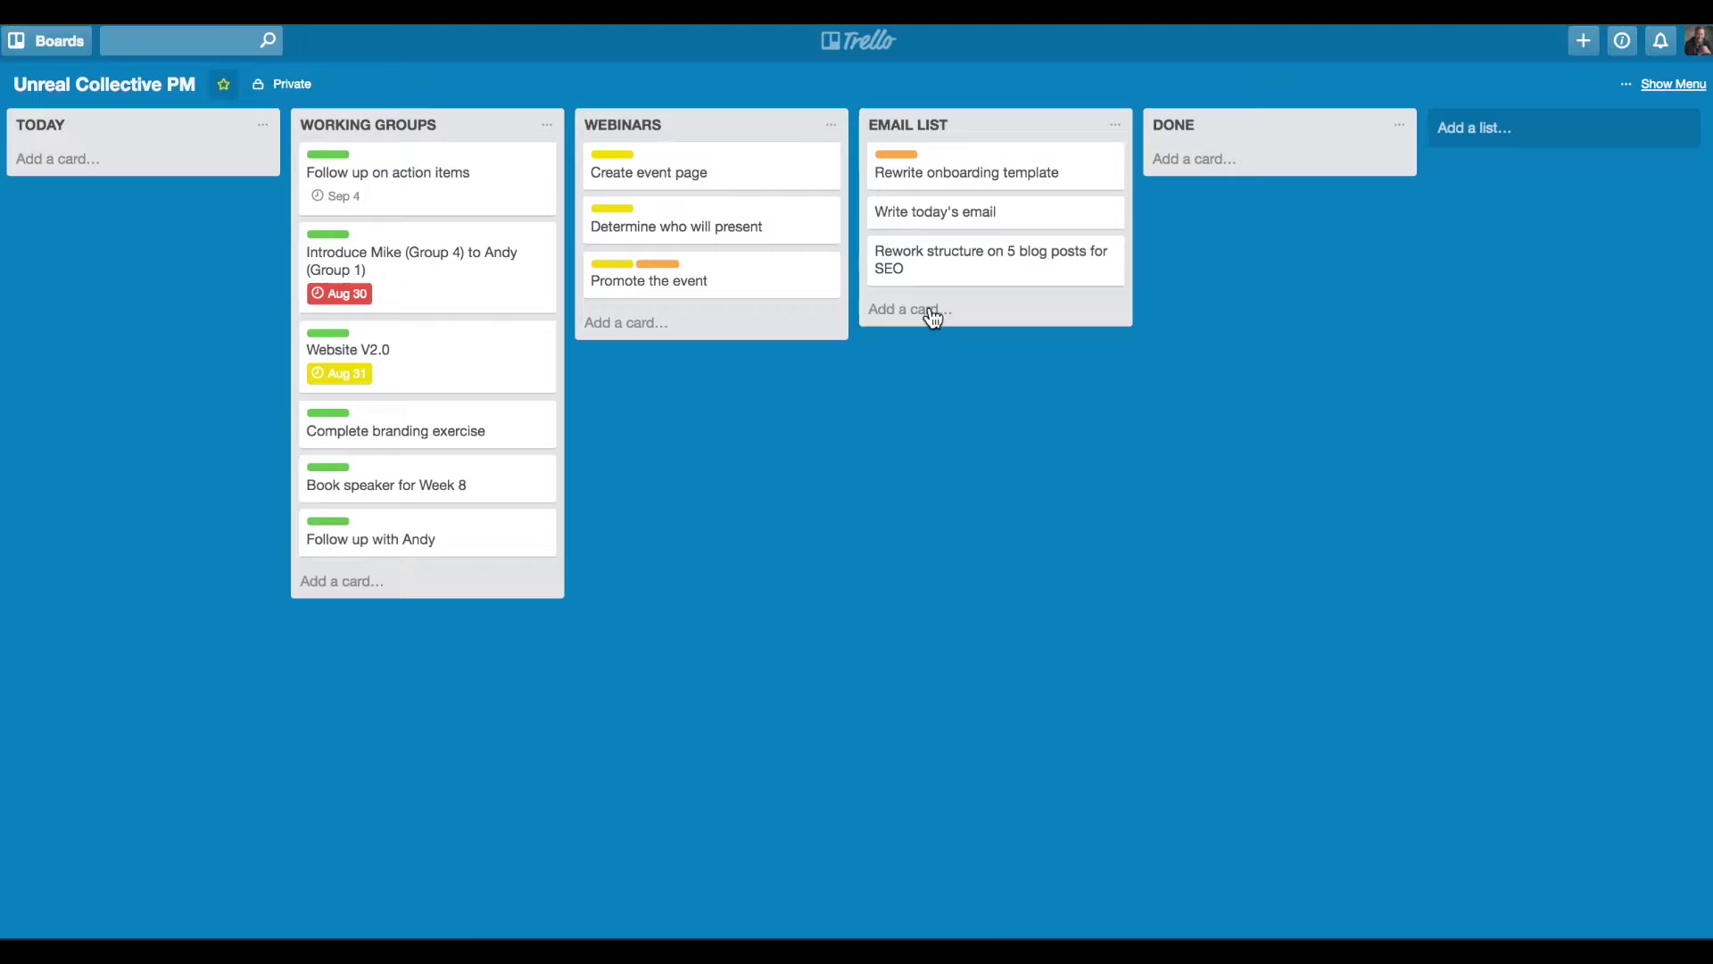
Tag Write today's email and the blog posts SEO card with Email List.
{"action": "left_click", "coordinate": [1110, 211]}
{"action": "left_click", "coordinate": [1169, 214]}
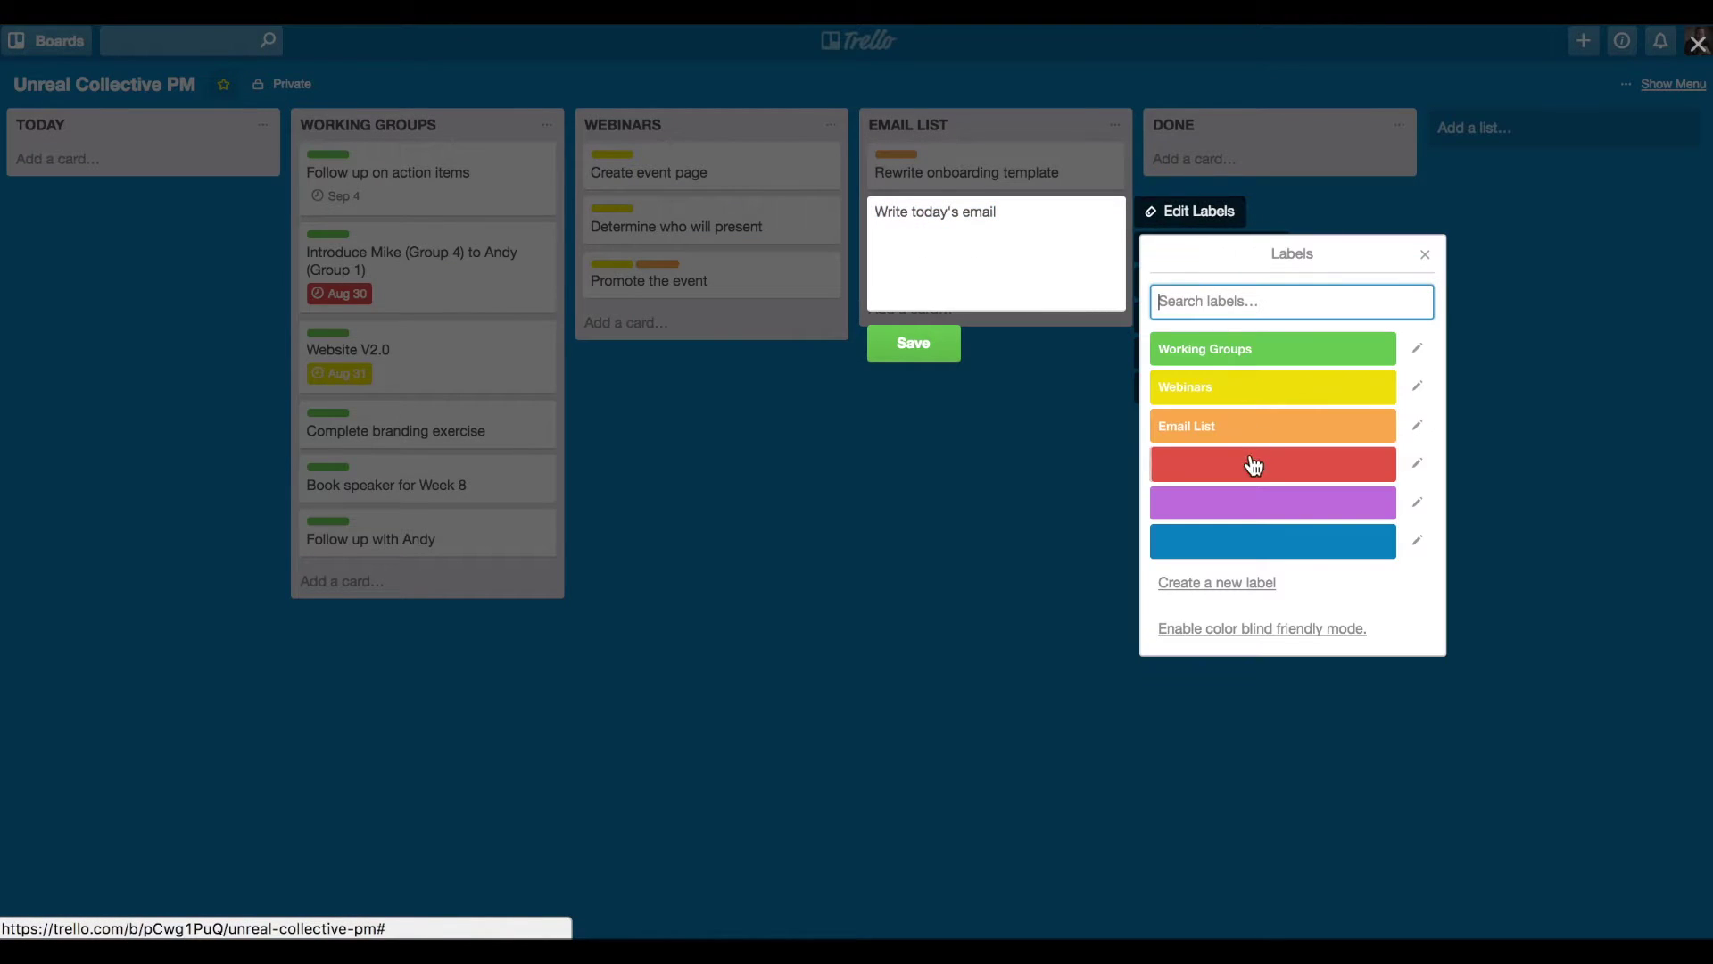
{"action": "left_click", "coordinate": [1232, 433]}
{"action": "left_click", "coordinate": [952, 382]}
{"action": "left_click", "coordinate": [942, 367]}
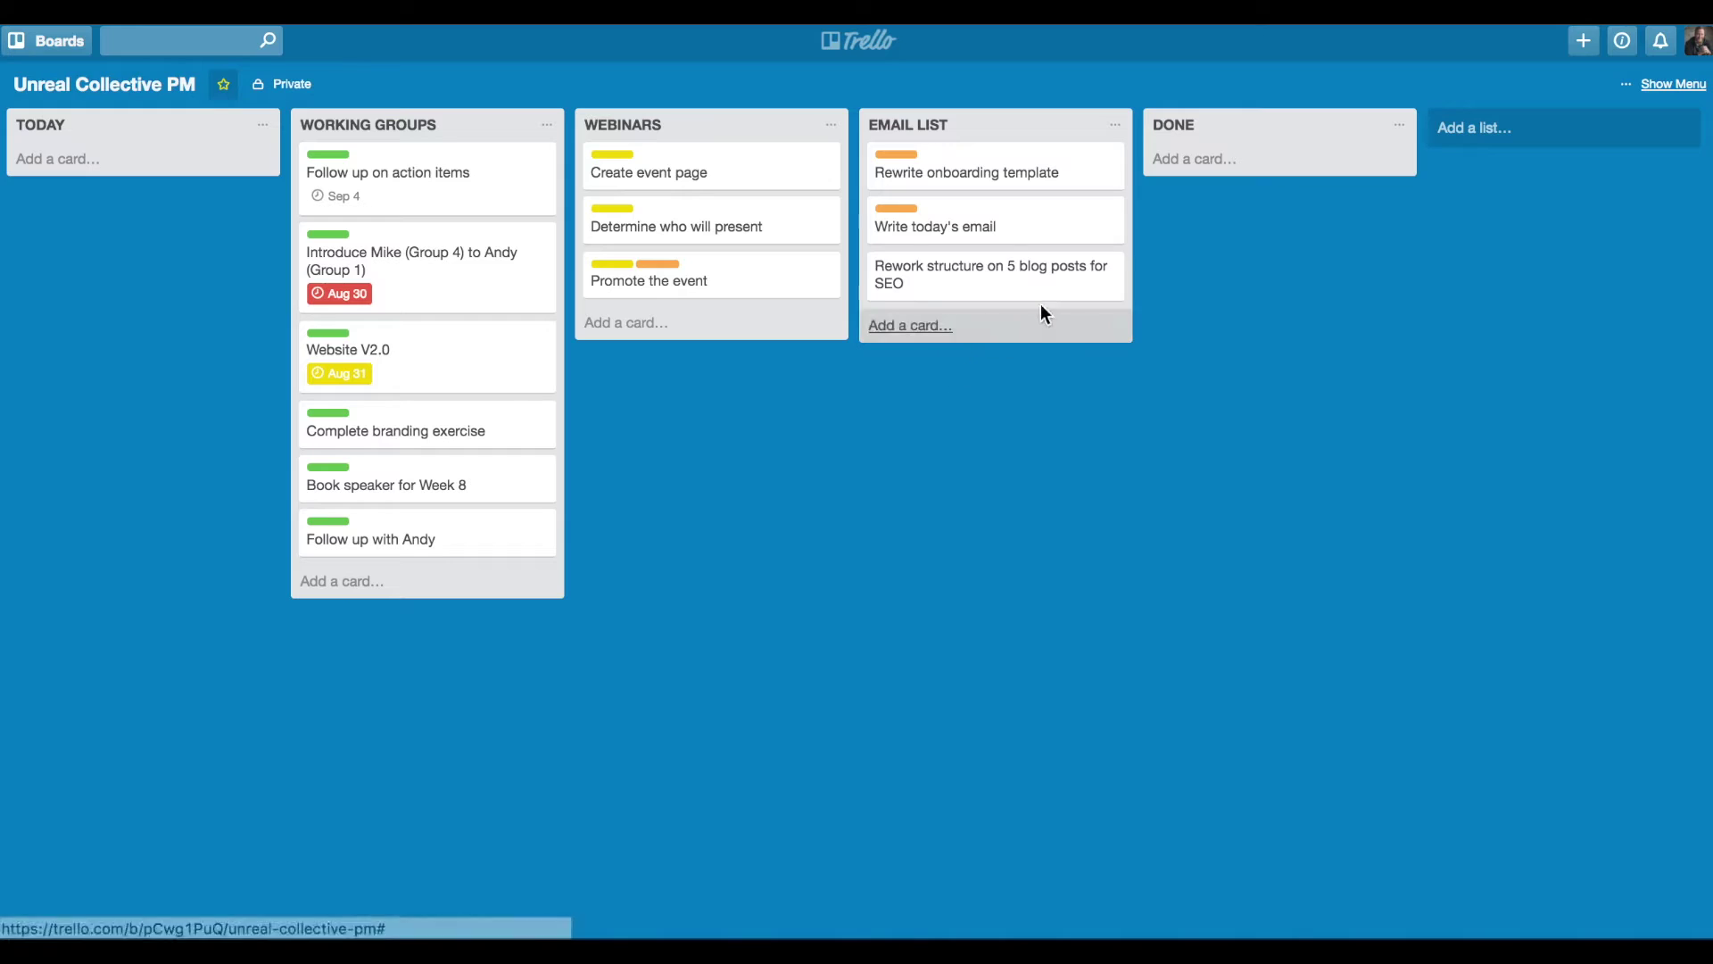
{"action": "left_click", "coordinate": [1111, 268]}
{"action": "left_click", "coordinate": [1227, 276]}
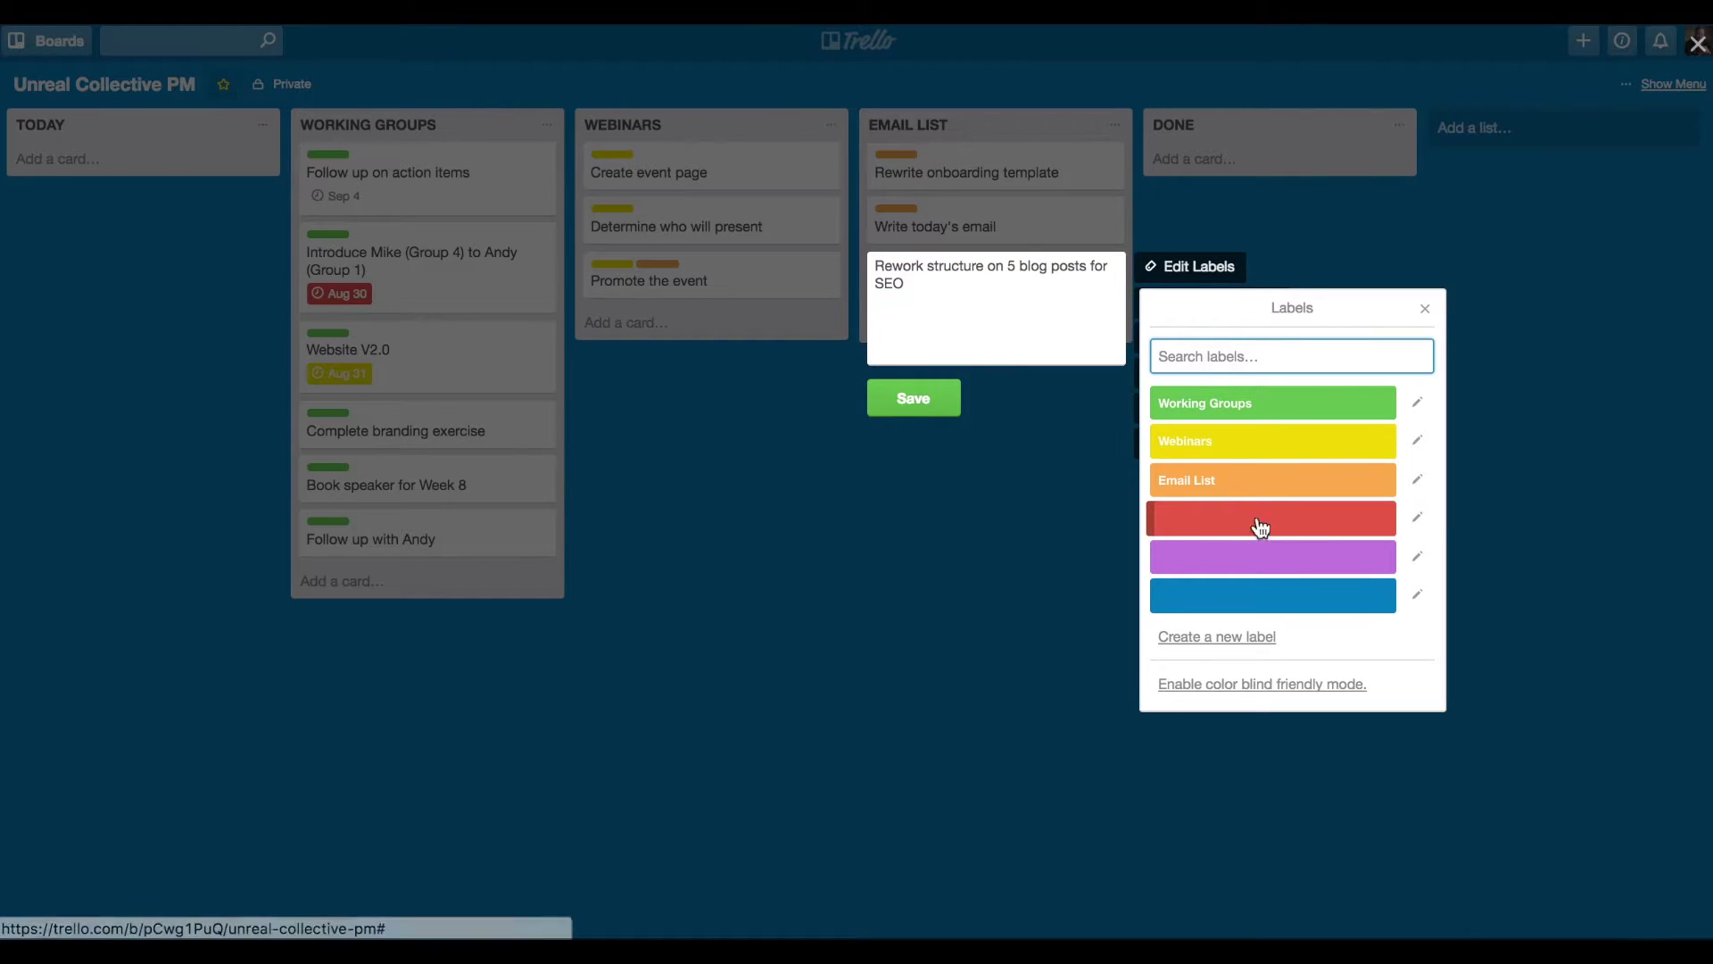
{"action": "left_click", "coordinate": [1241, 482]}
{"action": "left_click", "coordinate": [912, 413]}
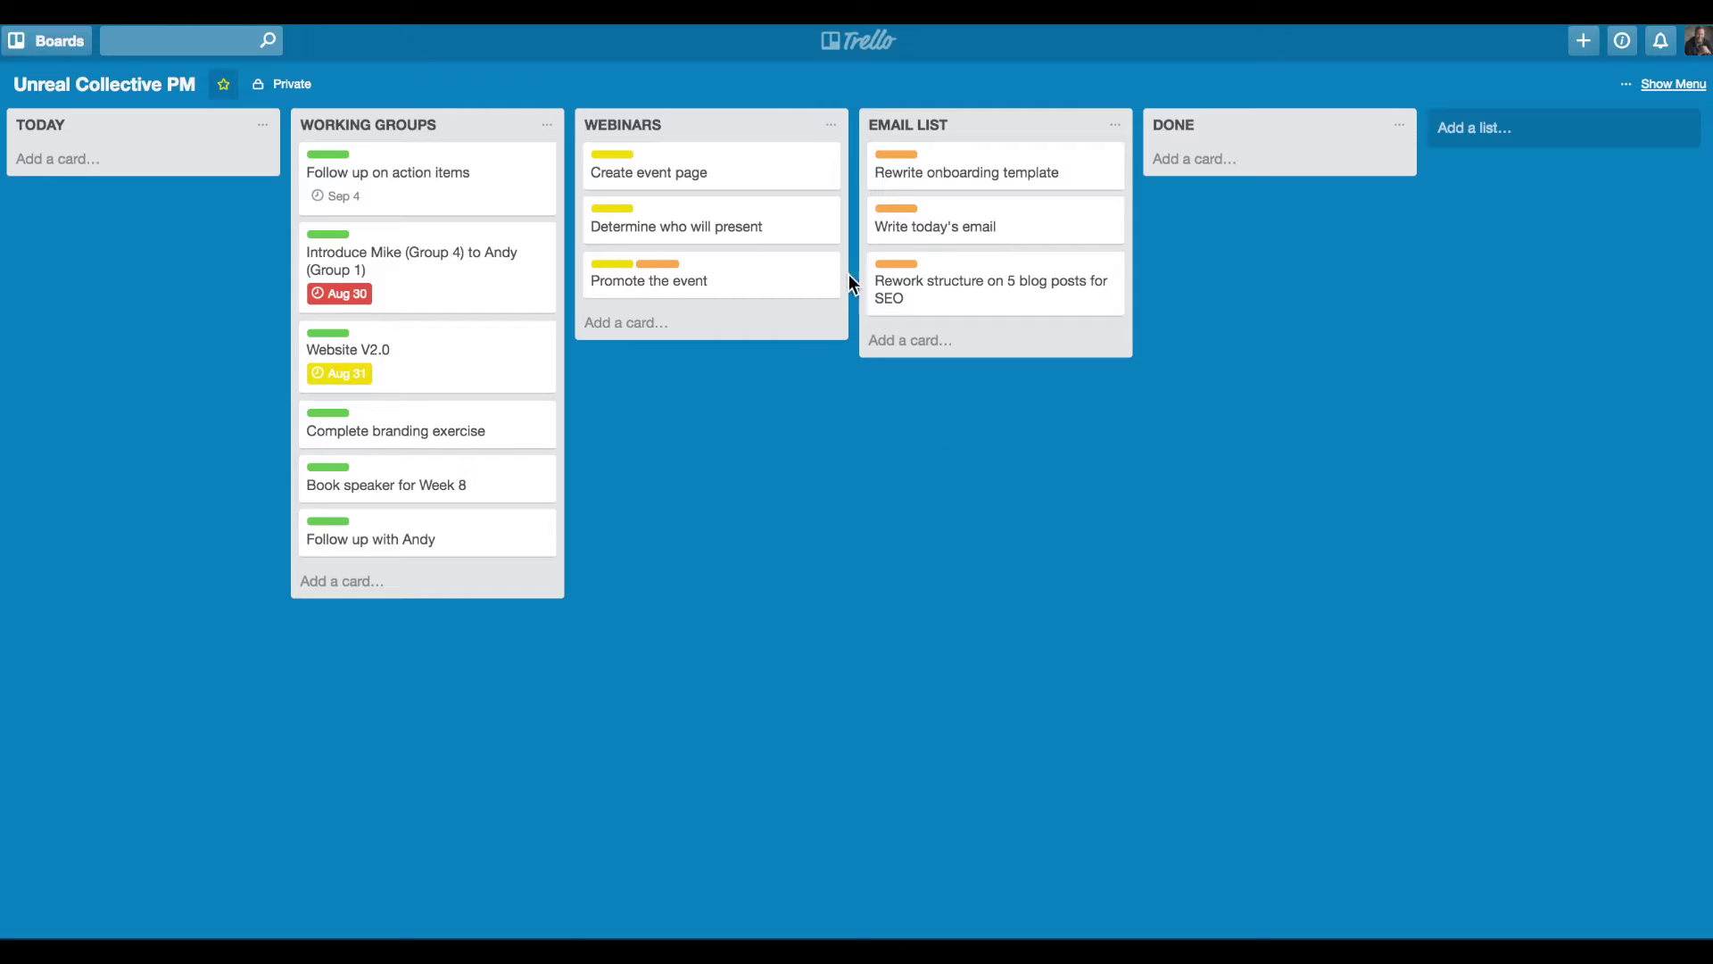
Set the Create event page card's due date to August 30.
{"action": "left_click", "coordinate": [817, 165]}
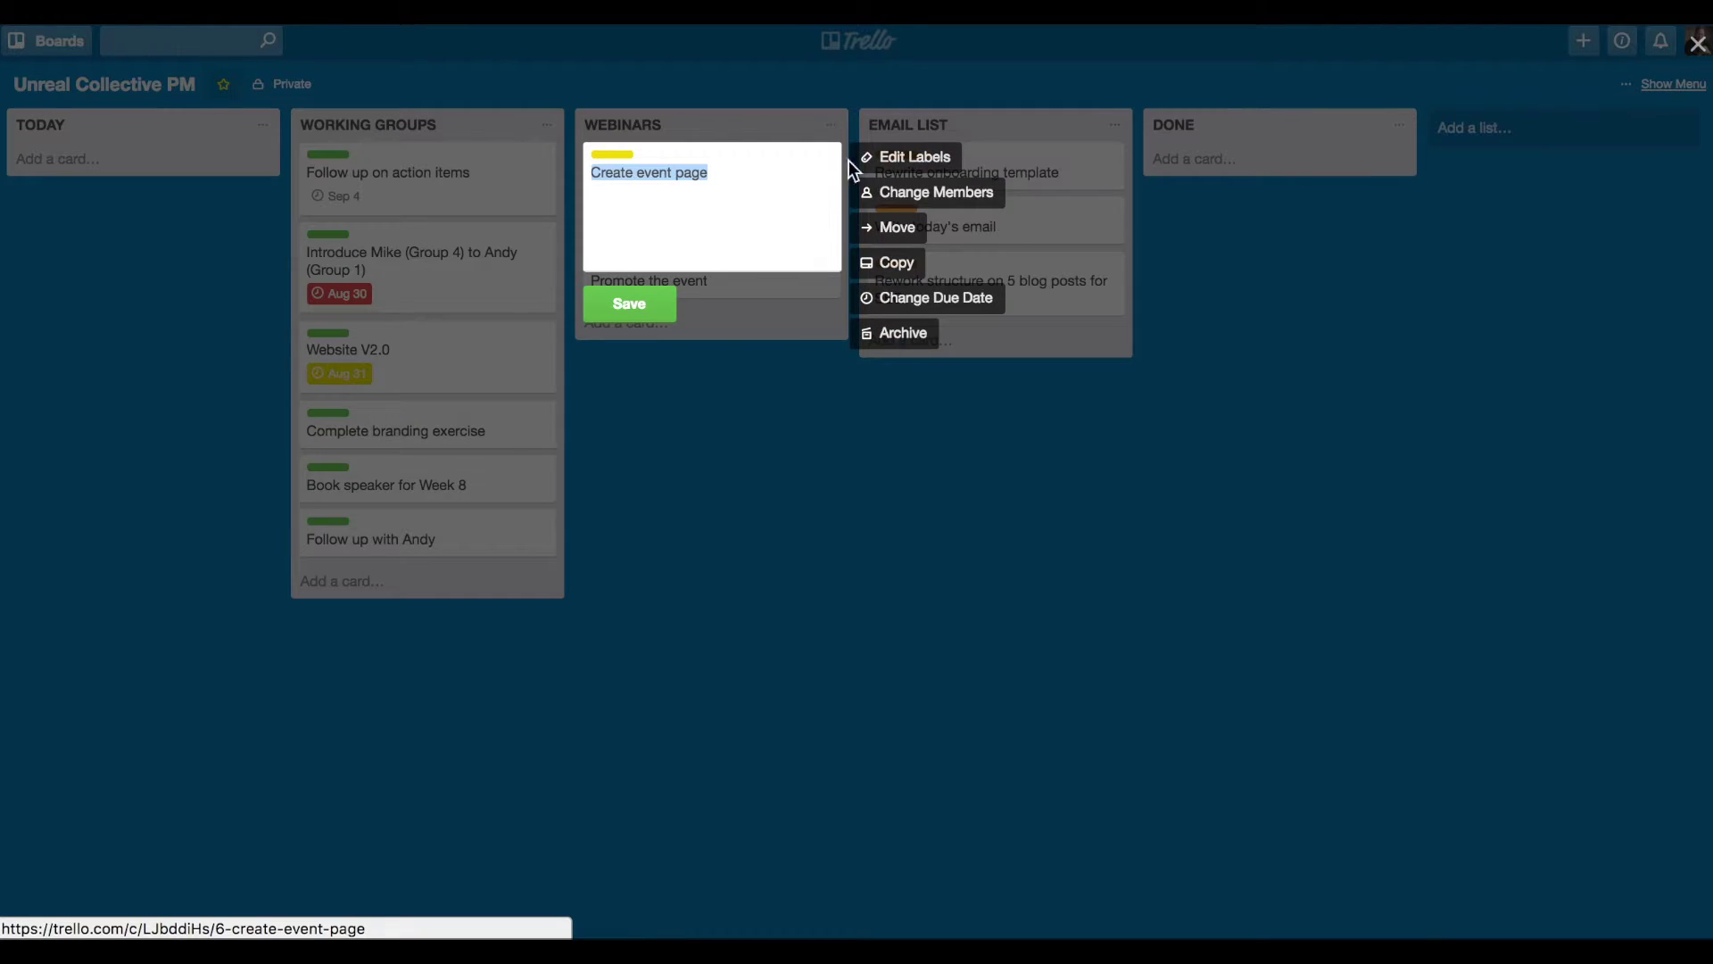
{"action": "left_click", "coordinate": [892, 301]}
{"action": "left_click", "coordinate": [1008, 660]}
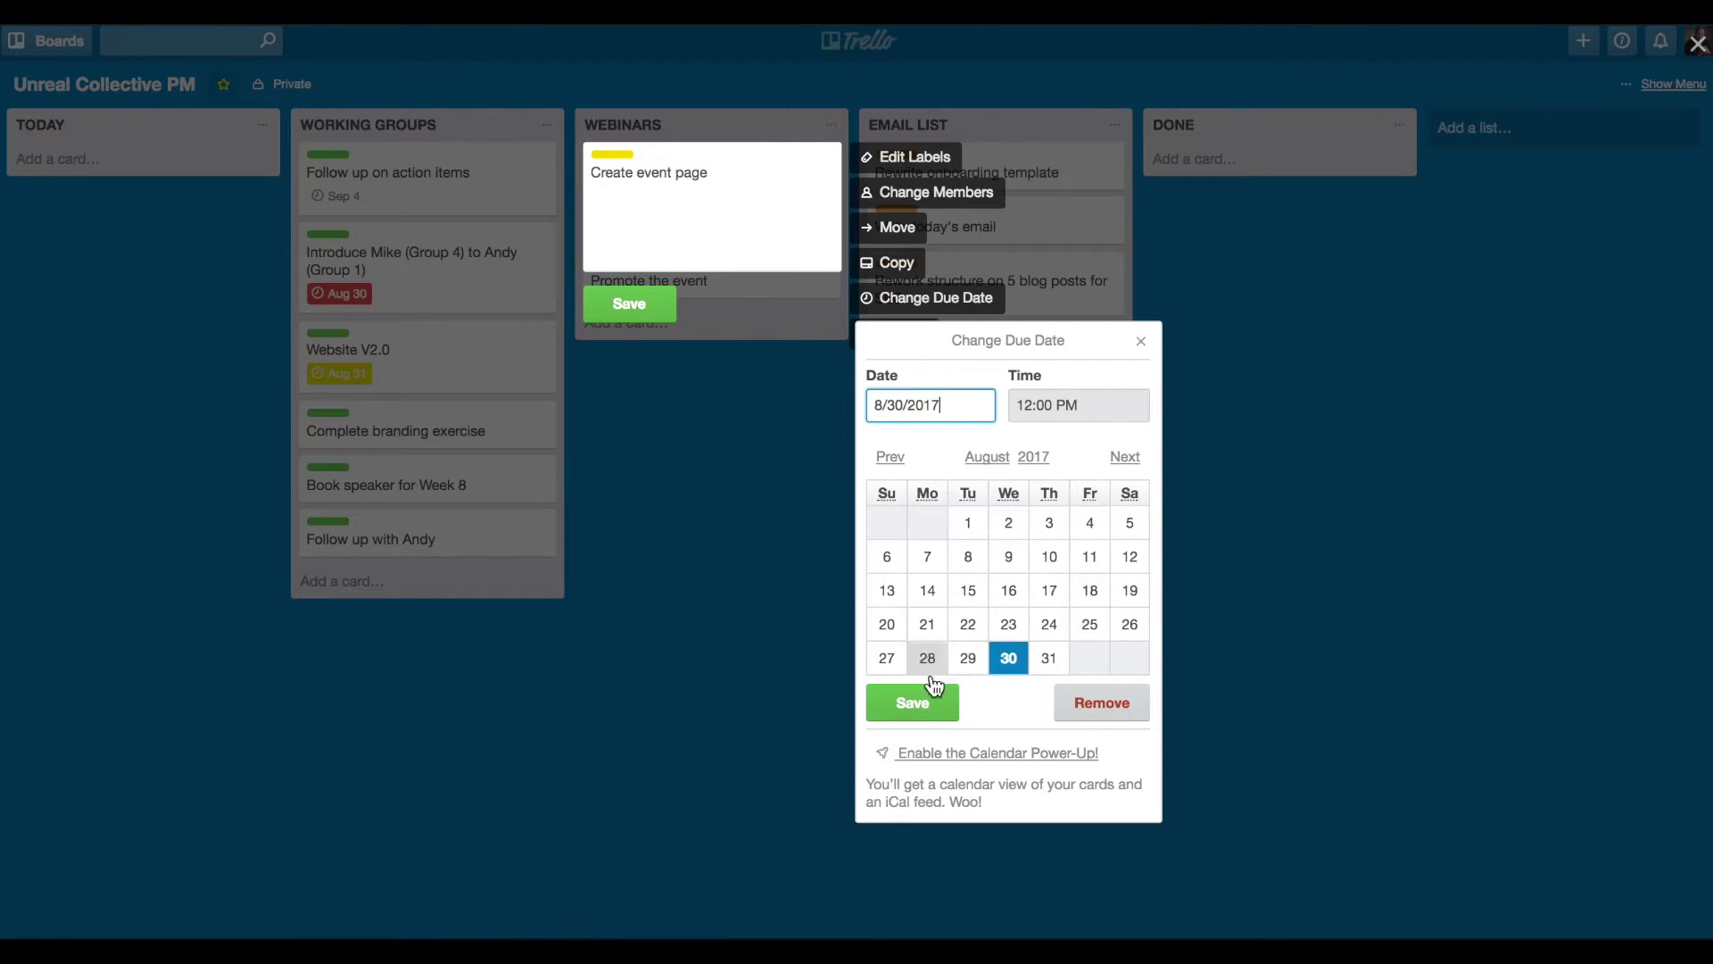
{"action": "left_click", "coordinate": [919, 701]}
{"action": "left_click", "coordinate": [662, 314]}
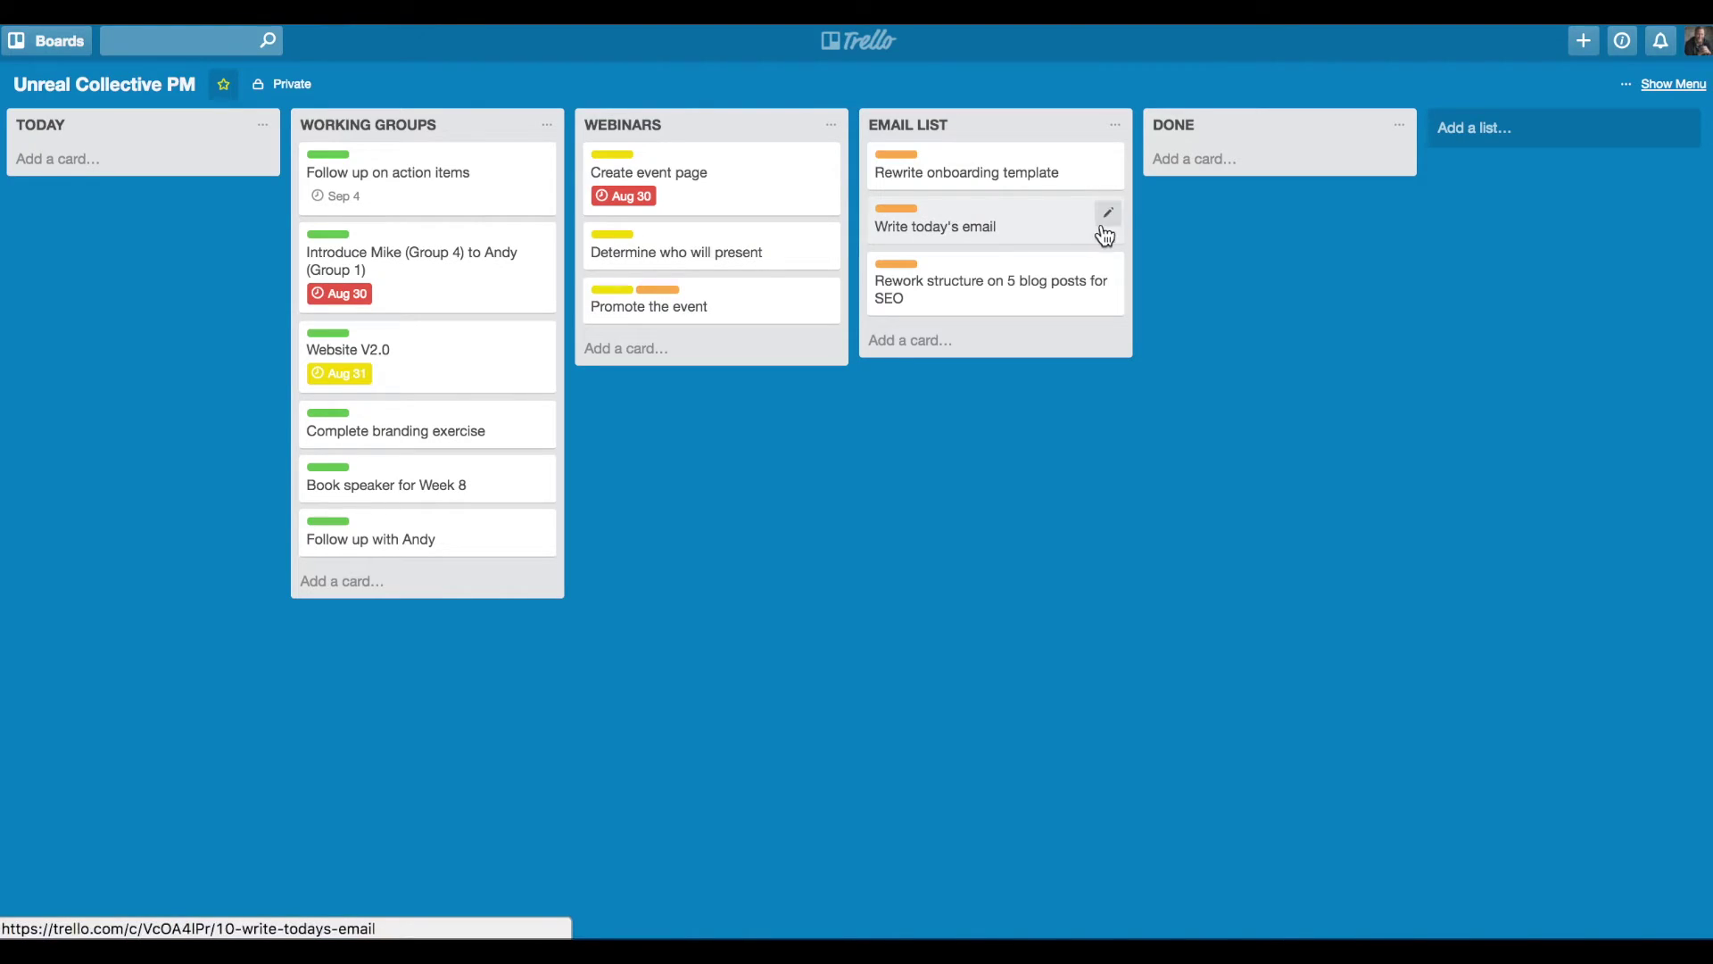
Date Write today's email August 30 and move the Introduce Mike card into Today.
{"action": "left_click", "coordinate": [1108, 219]}
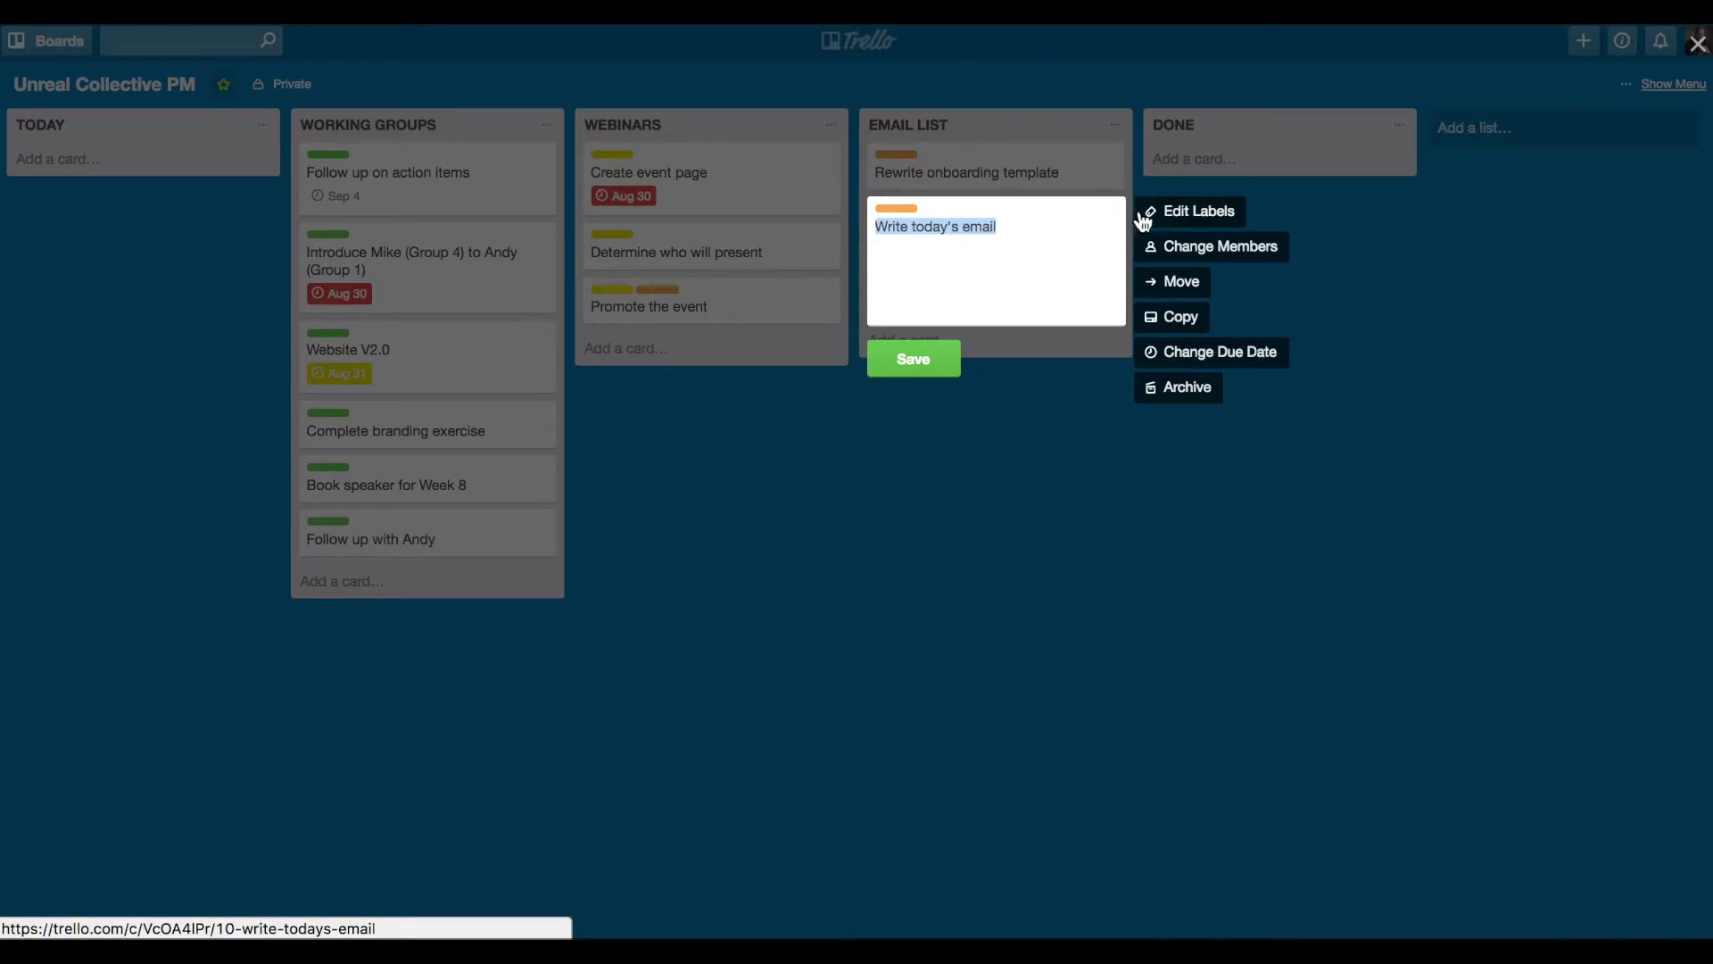
{"action": "left_click", "coordinate": [1176, 351]}
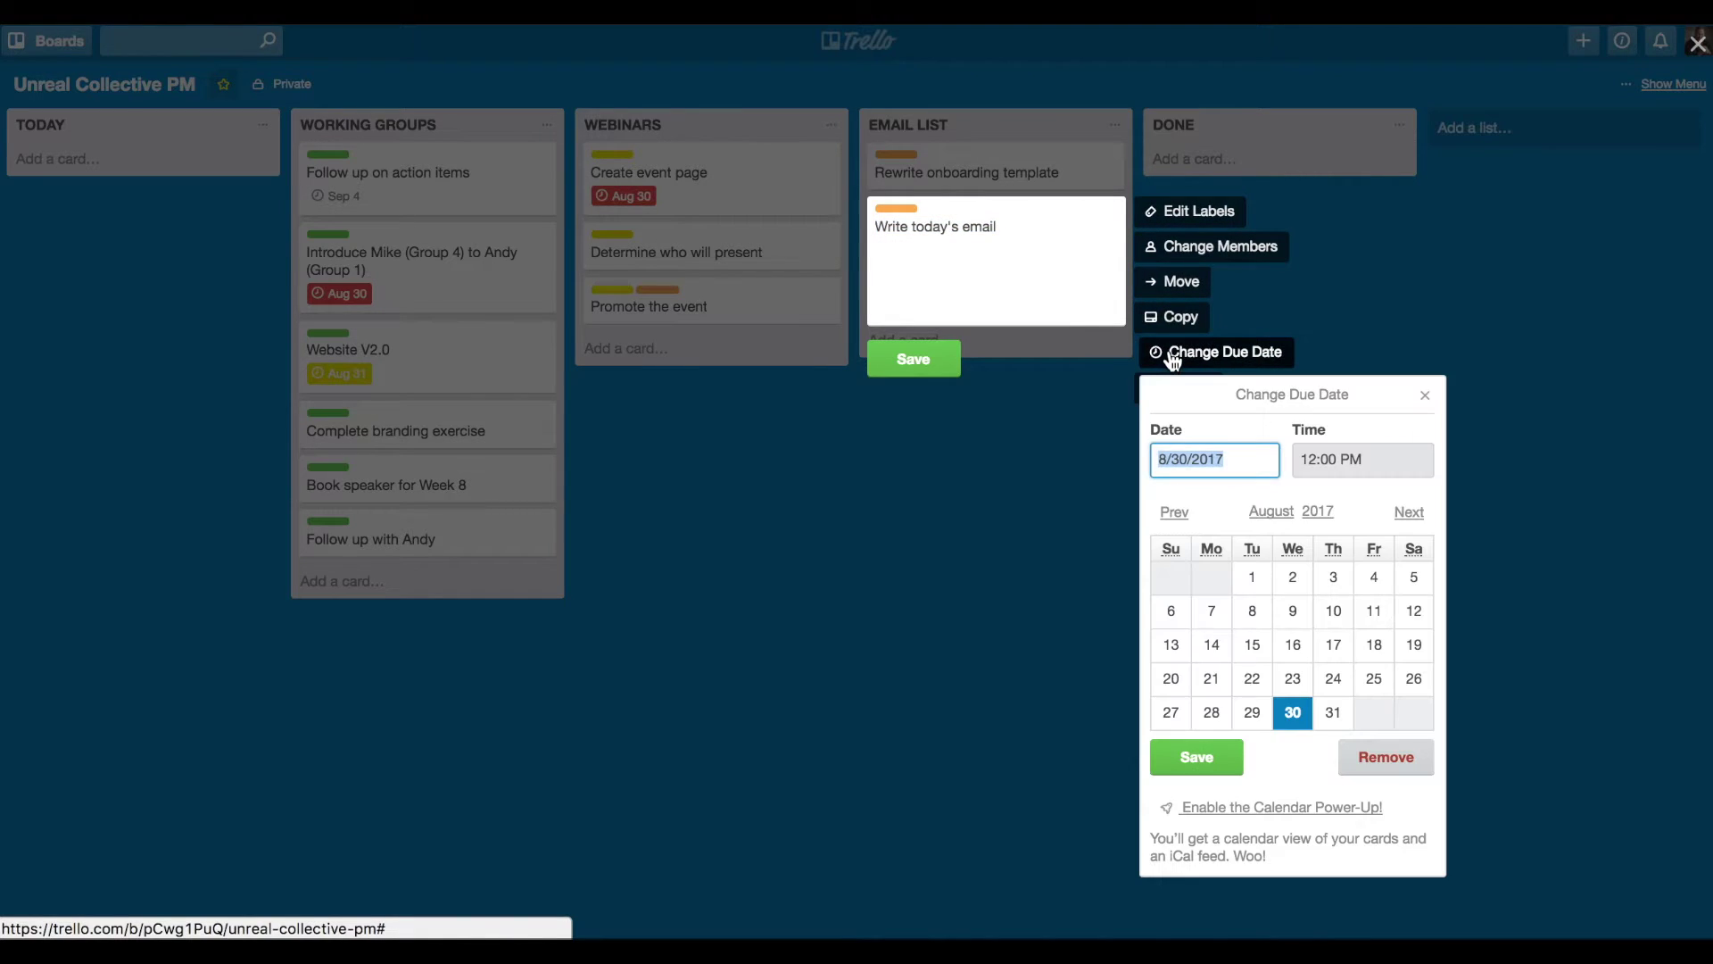
{"action": "left_click", "coordinate": [1196, 755]}
{"action": "left_click", "coordinate": [928, 359]}
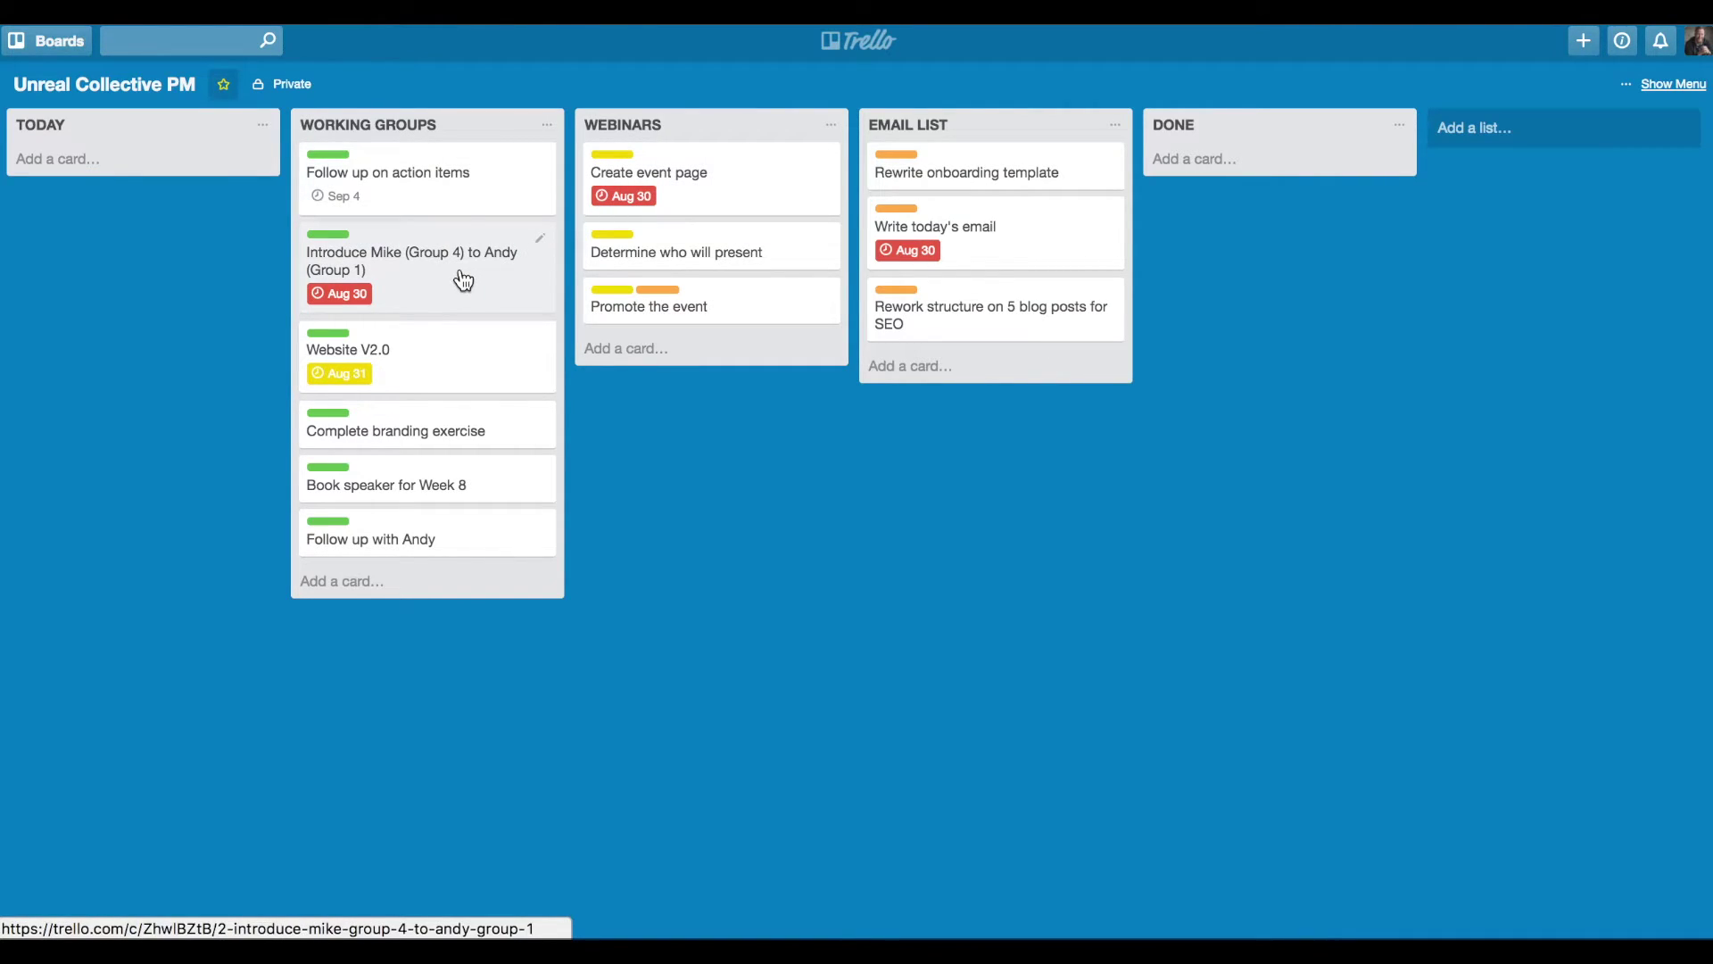
{"action": "left_click_drag", "start_coordinate": [463, 280], "coordinate": [176, 176]}
Move the three Aug 30 cards into Done and Website V2.0 into Today.
{"action": "left_click", "coordinate": [708, 190]}
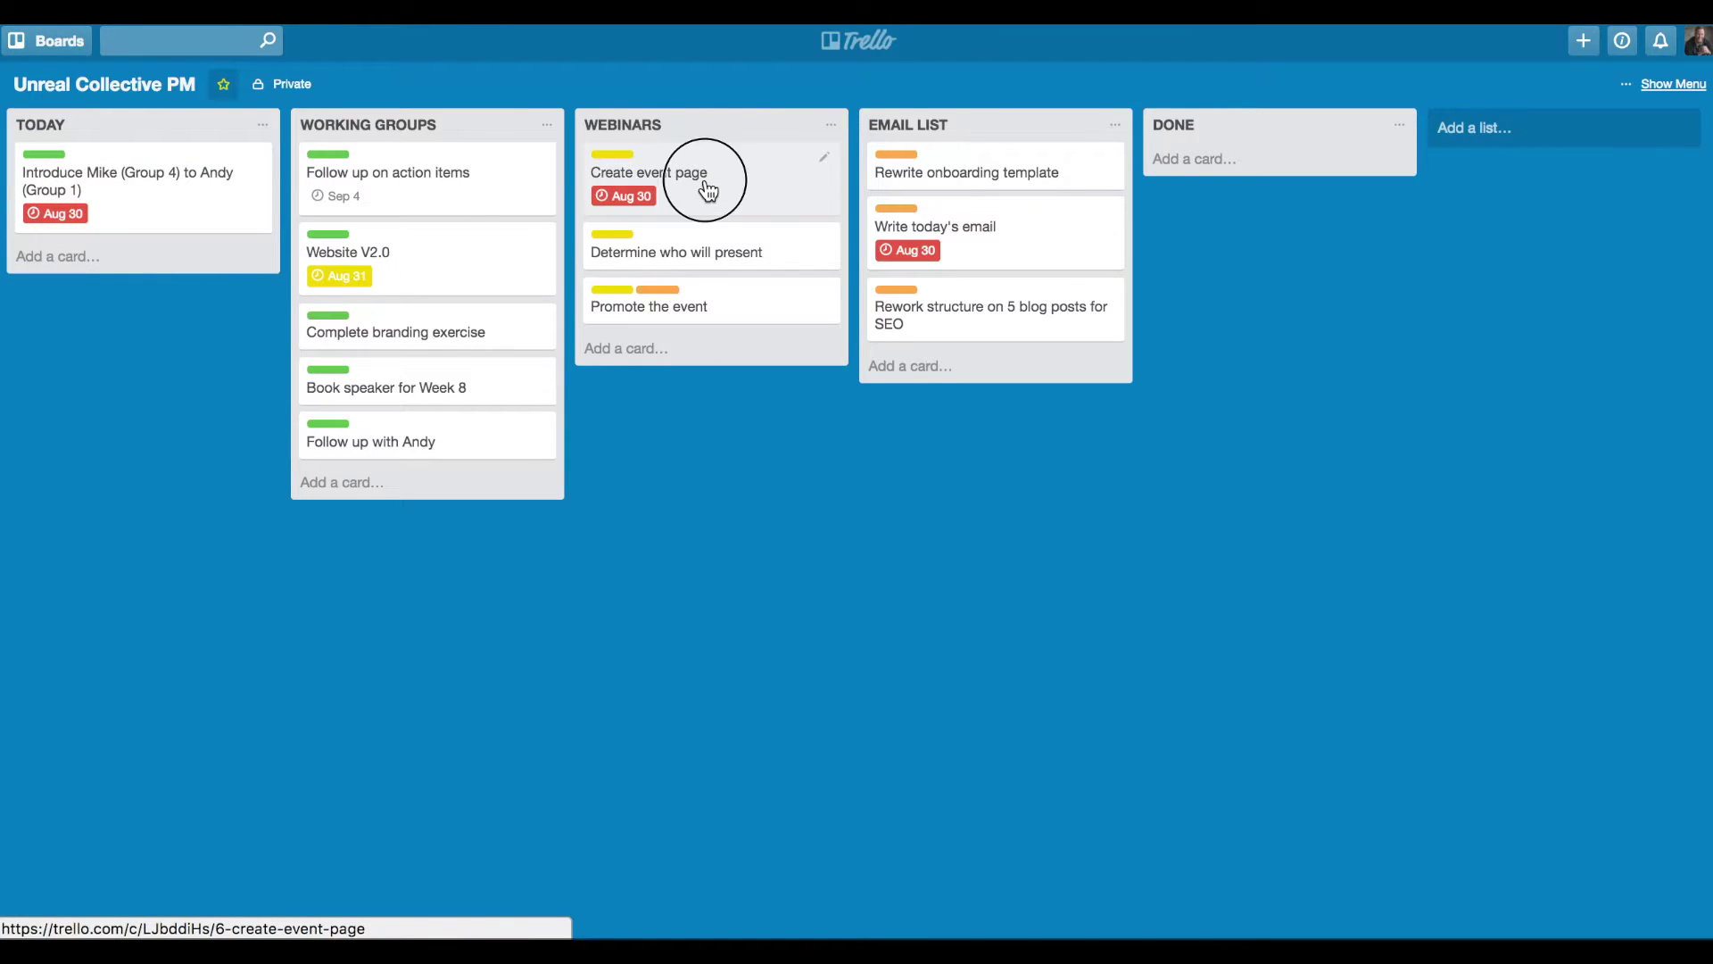
{"action": "left_click_drag", "start_coordinate": [708, 190], "coordinate": [210, 273]}
{"action": "left_click_drag", "start_coordinate": [910, 234], "coordinate": [90, 353]}
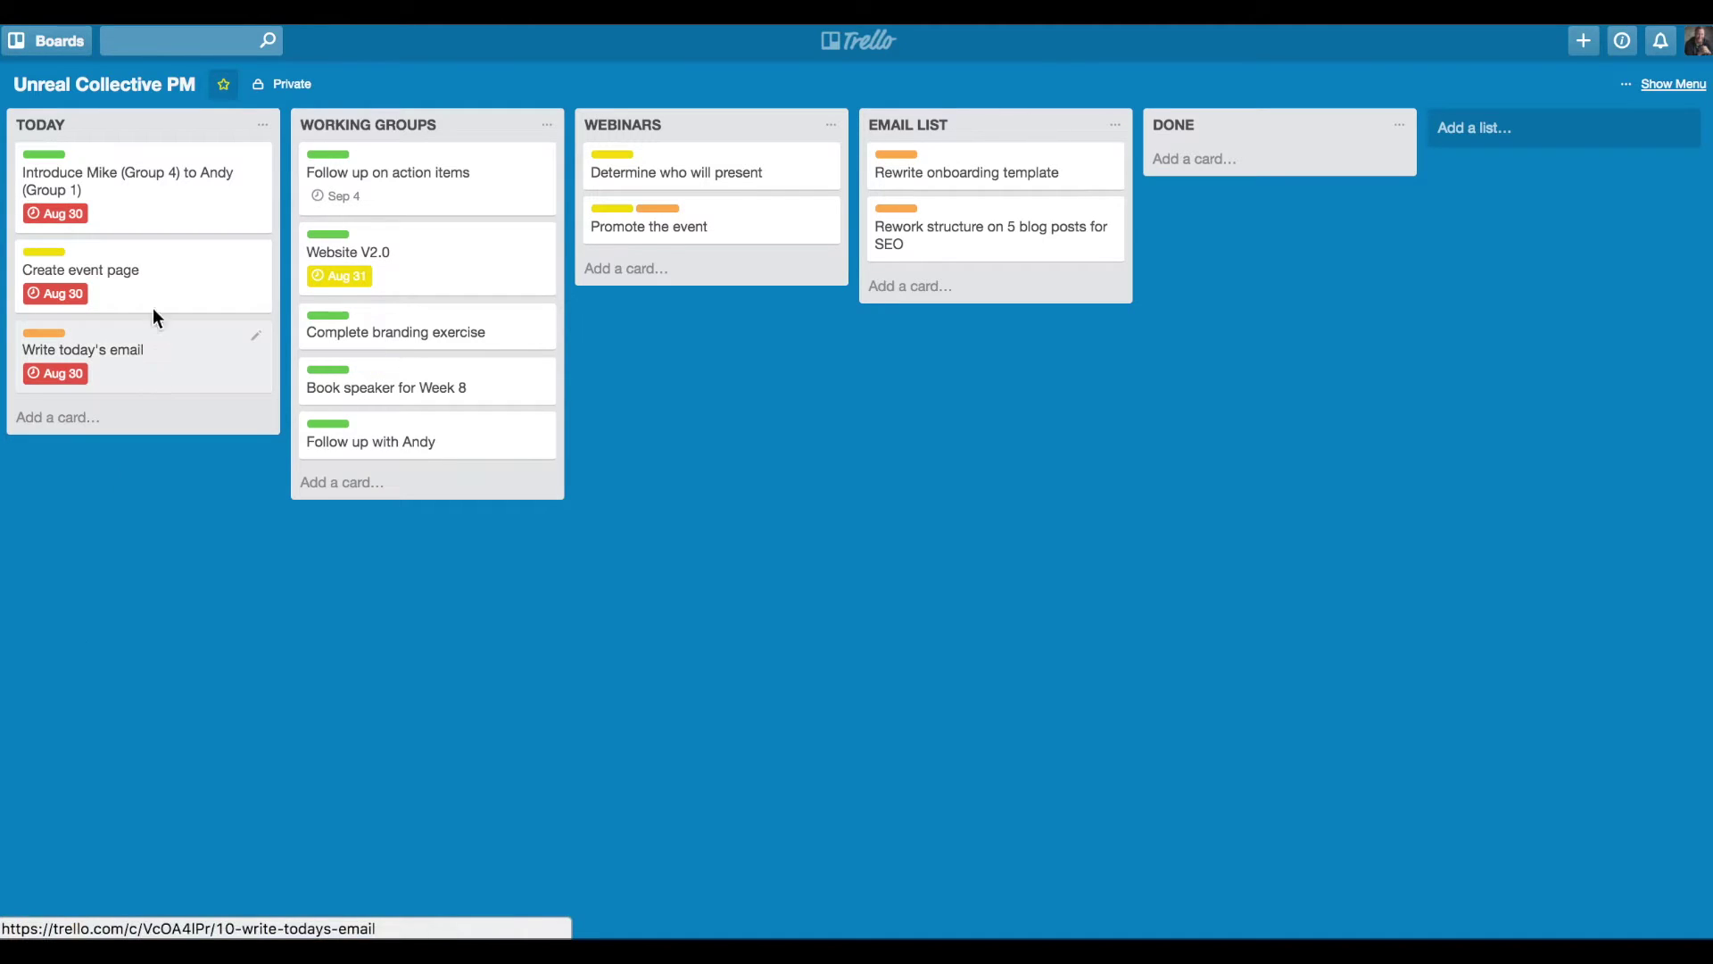
{"action": "left_click_drag", "start_coordinate": [129, 188], "coordinate": [1294, 190]}
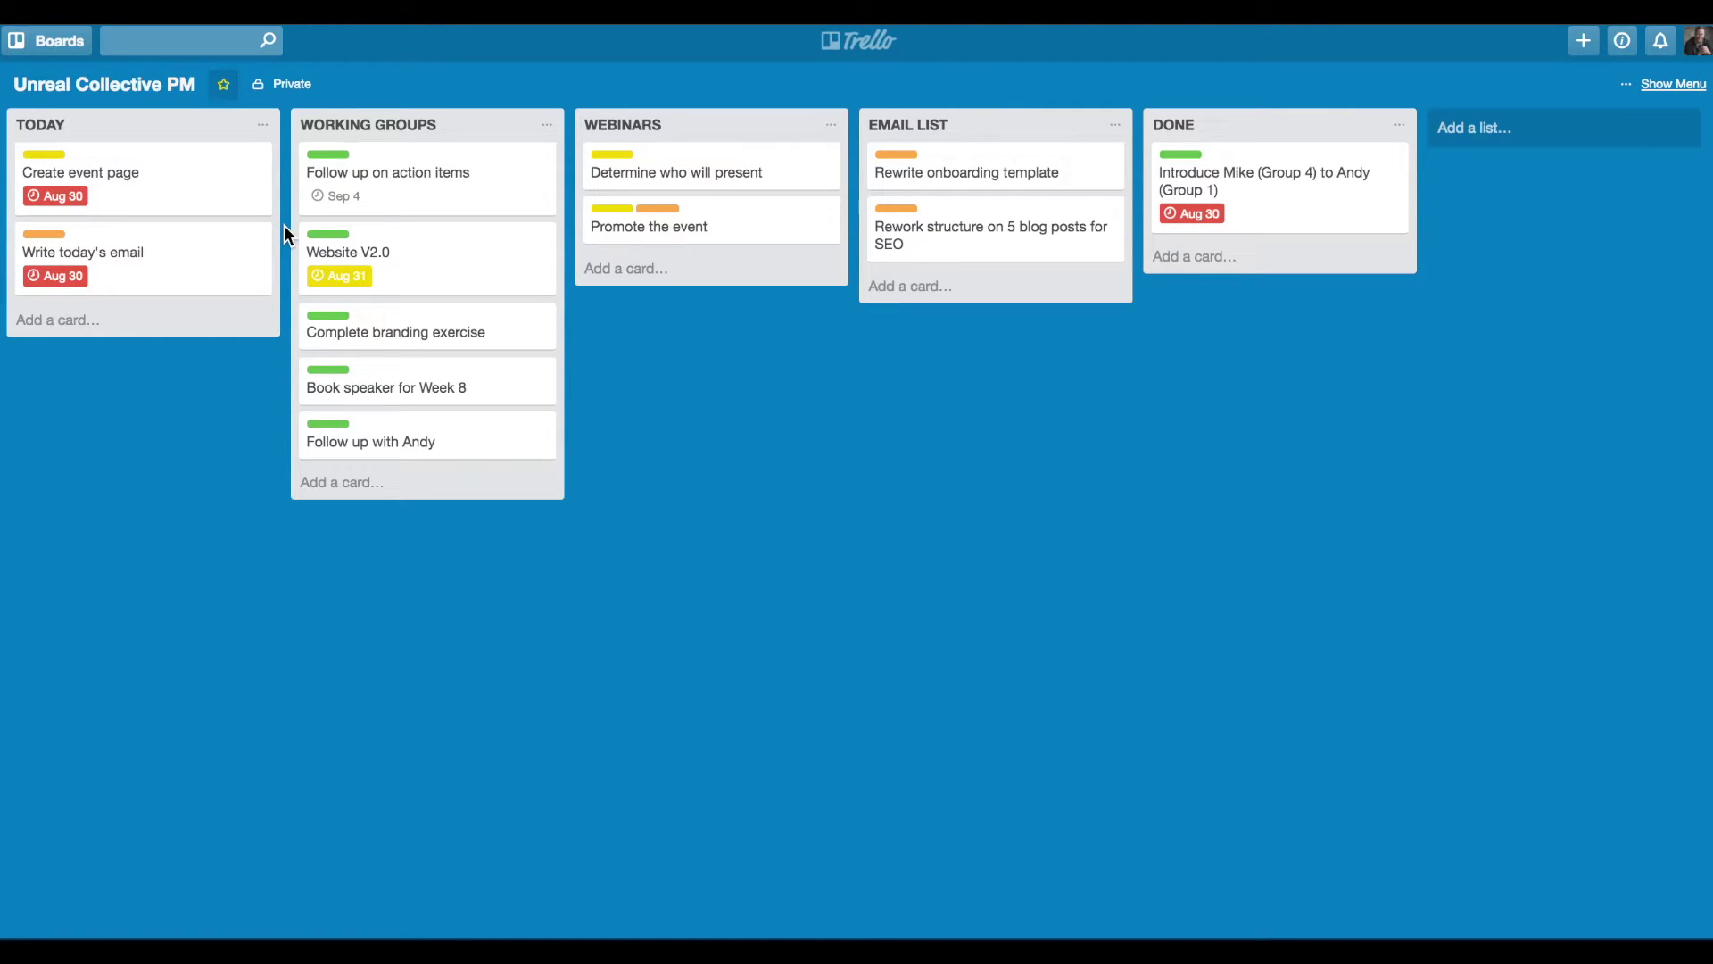
{"action": "left_click_drag", "start_coordinate": [184, 210], "coordinate": [1271, 294]}
{"action": "left_click_drag", "start_coordinate": [153, 183], "coordinate": [1262, 348]}
{"action": "left_click_drag", "start_coordinate": [453, 278], "coordinate": [164, 191]}
Give Promote the event an August 31 due date and move it into Today.
{"action": "left_click", "coordinate": [828, 216]}
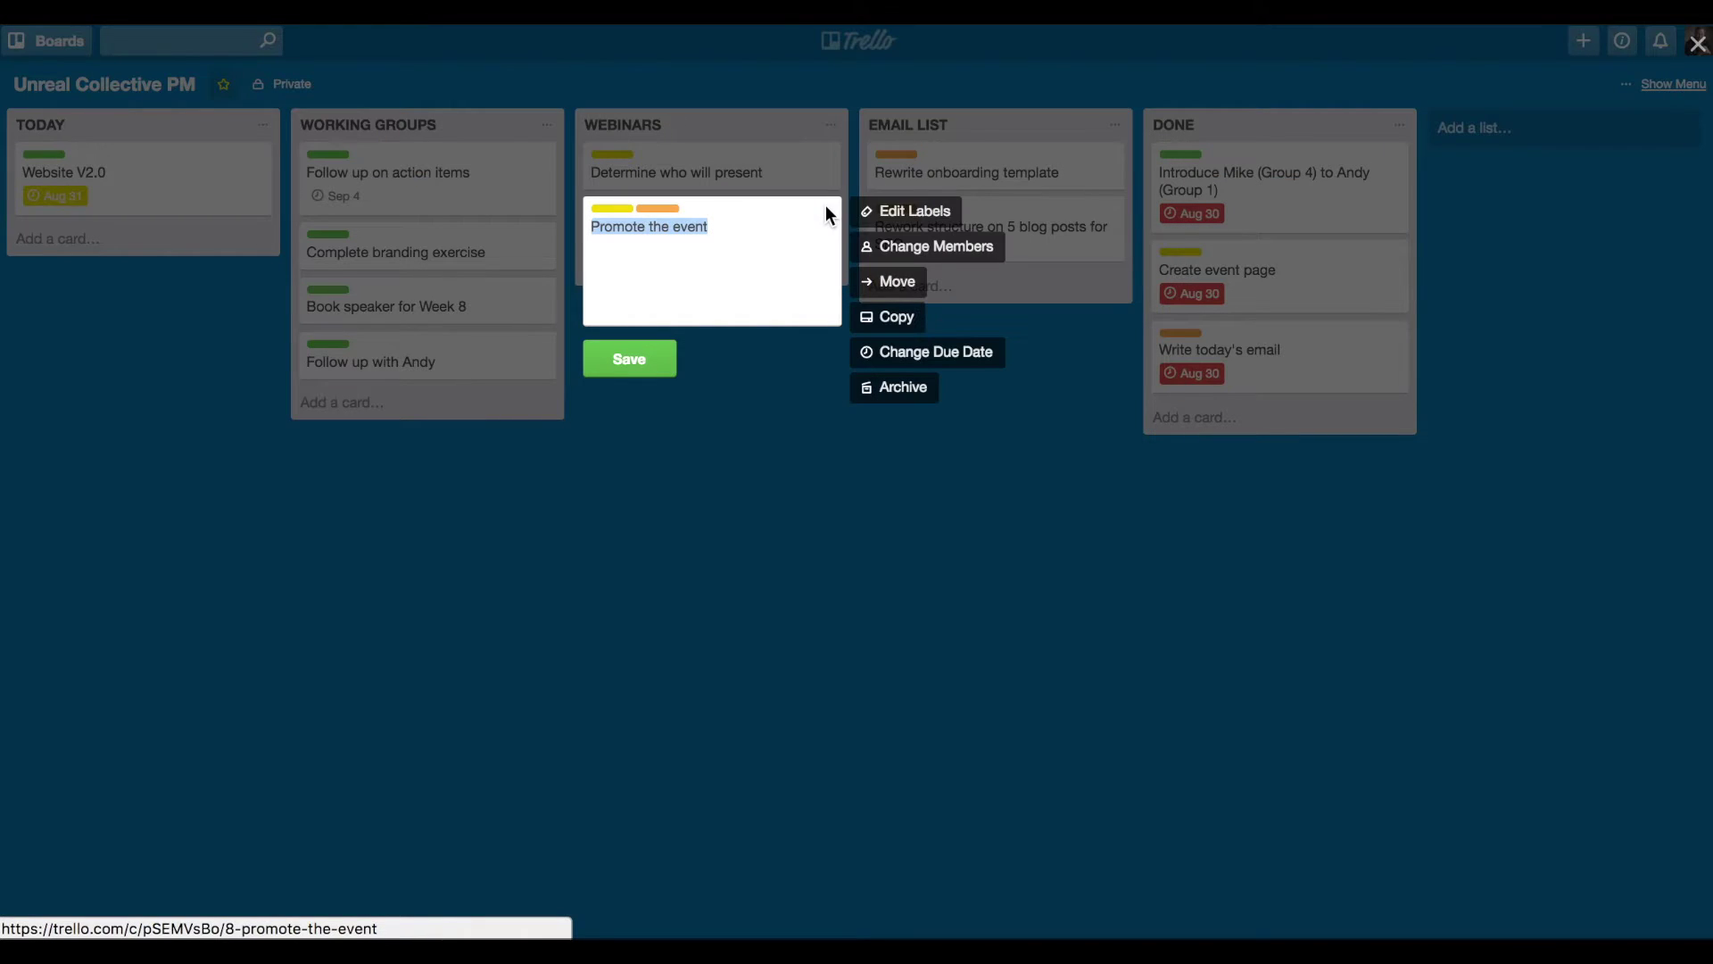
{"action": "left_click", "coordinate": [895, 357]}
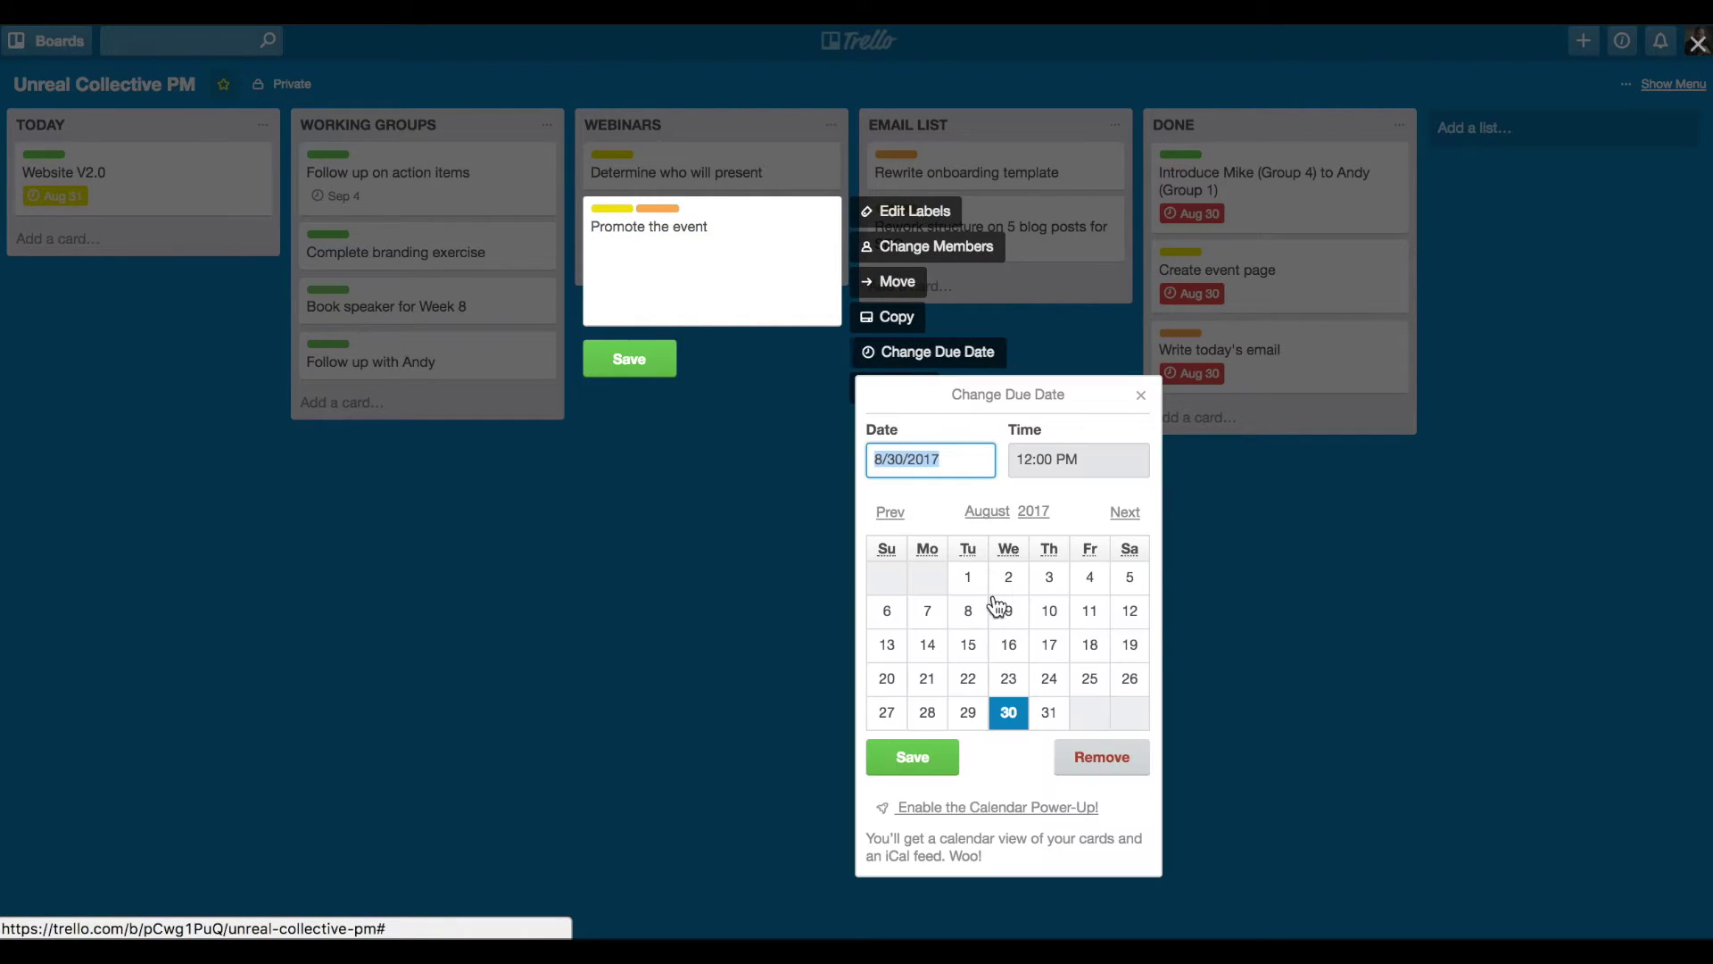
{"action": "left_click", "coordinate": [1042, 711]}
{"action": "left_click", "coordinate": [937, 758]}
{"action": "left_click", "coordinate": [665, 358]}
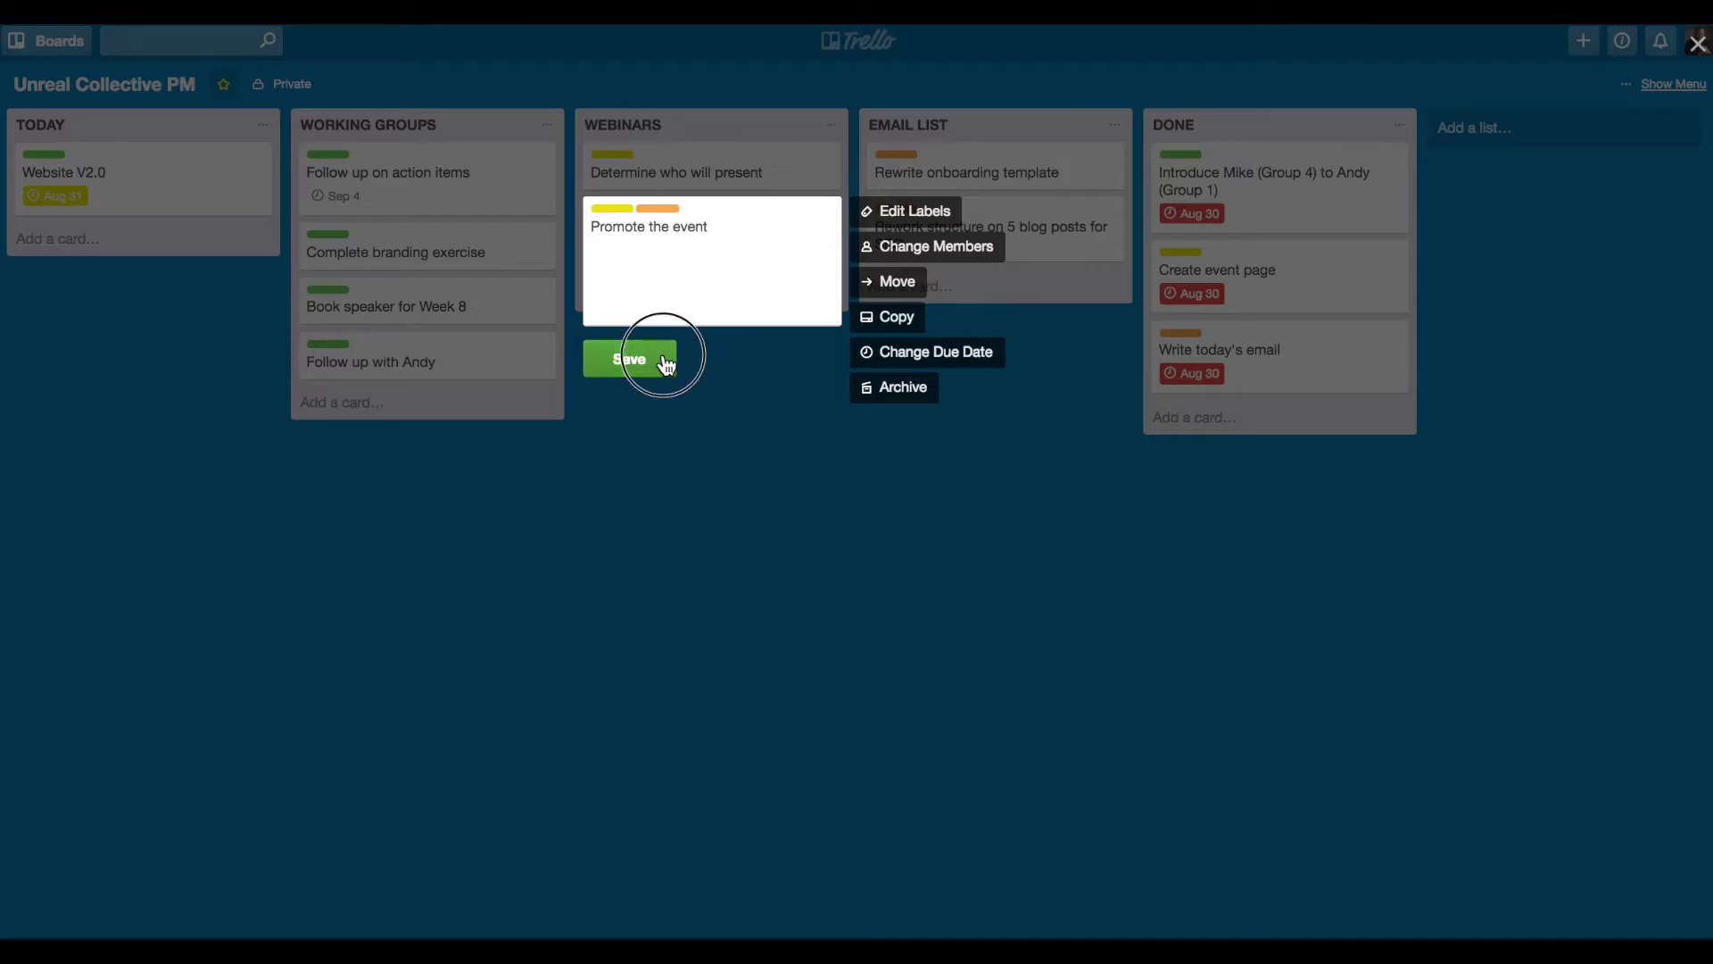
{"action": "left_click_drag", "start_coordinate": [691, 245], "coordinate": [118, 286]}
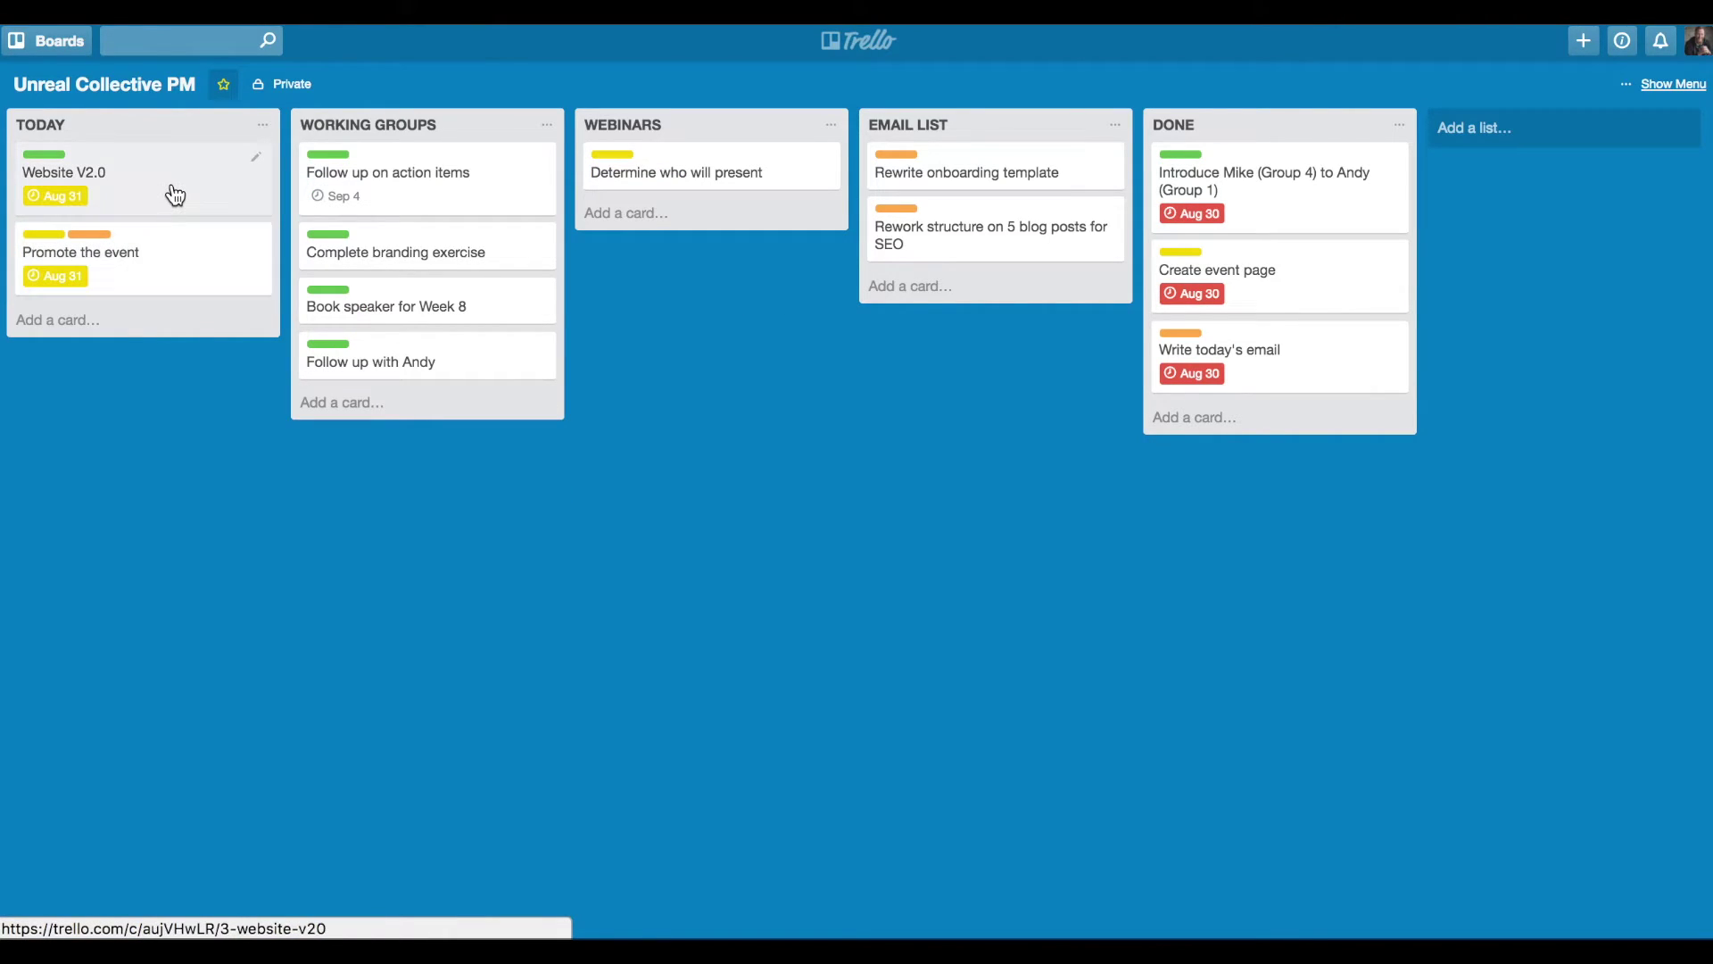
{"action": "left_click", "coordinate": [163, 278]}
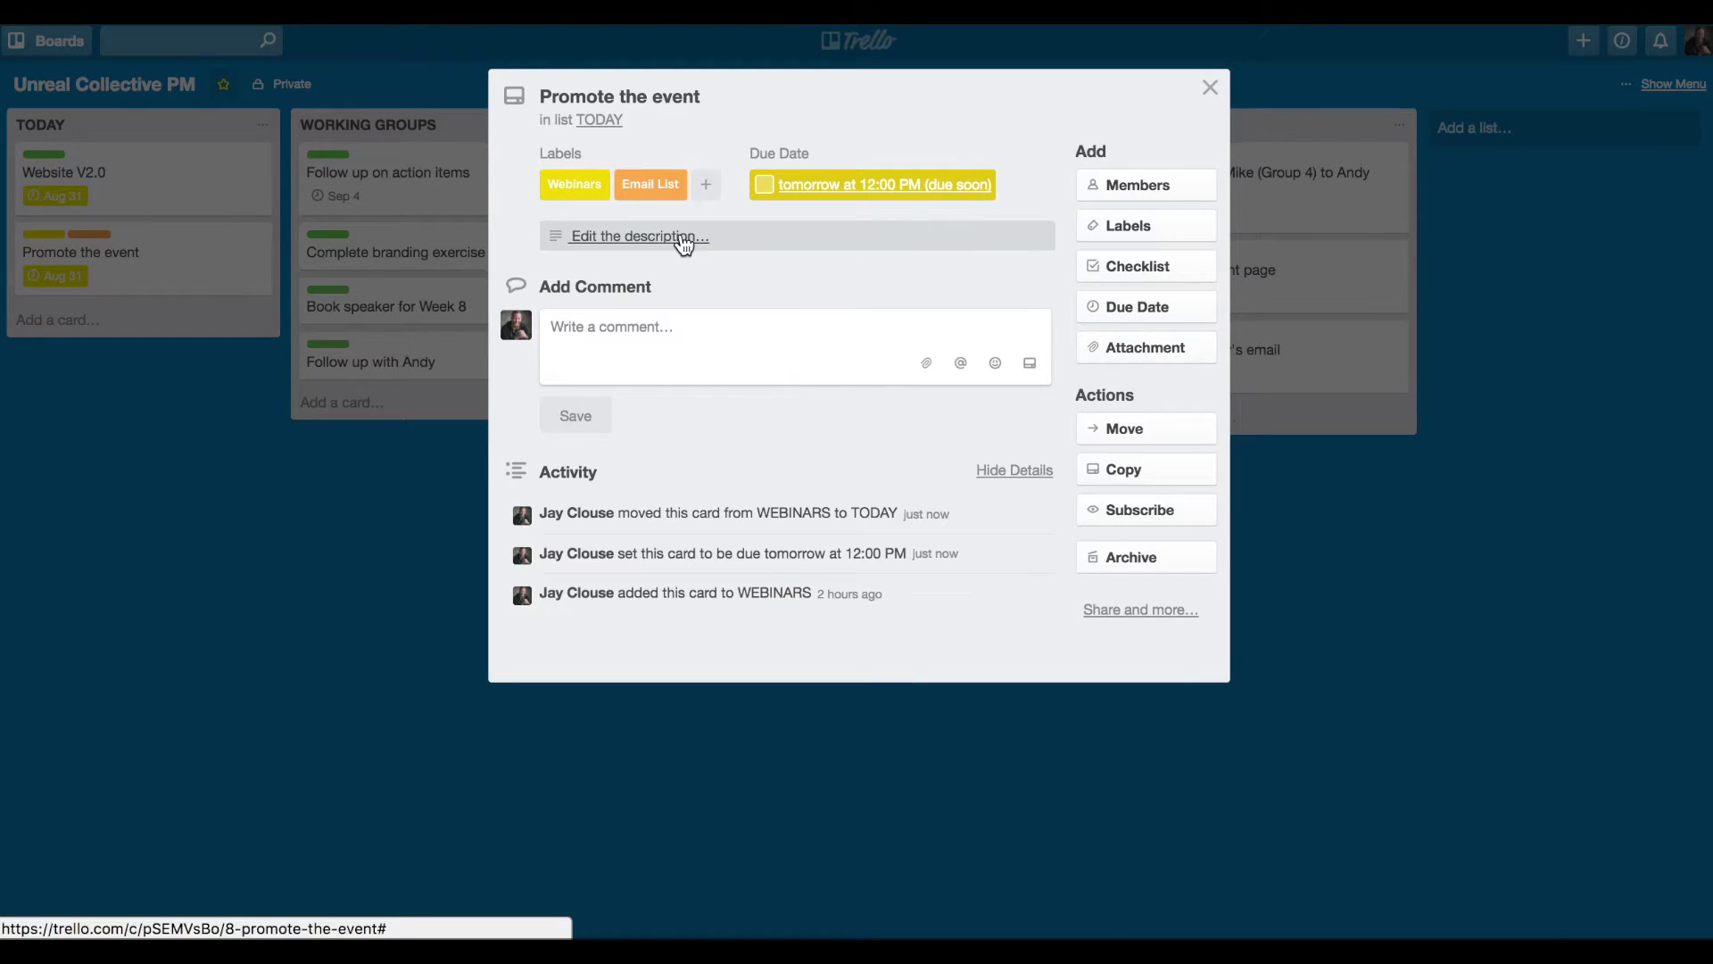
Save 'Create an eventbrite, share on Facebook' as the Promote the event card's description.
{"action": "left_click", "coordinate": [683, 235]}
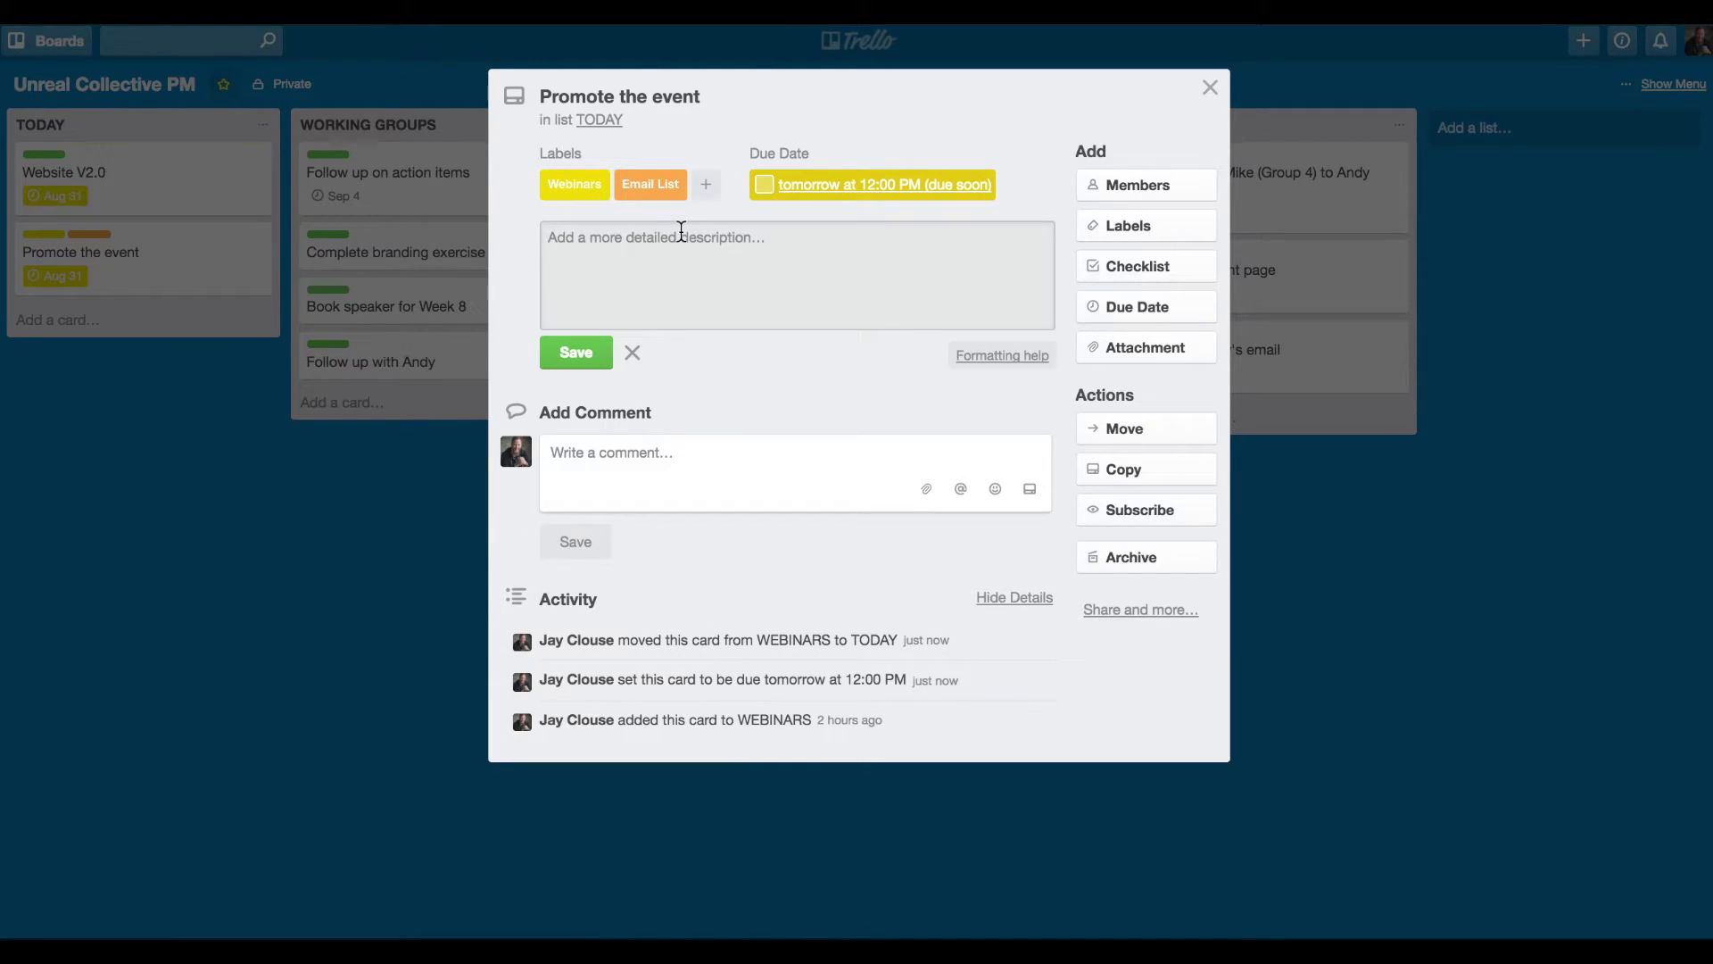
{"action": "type", "text": "C"}
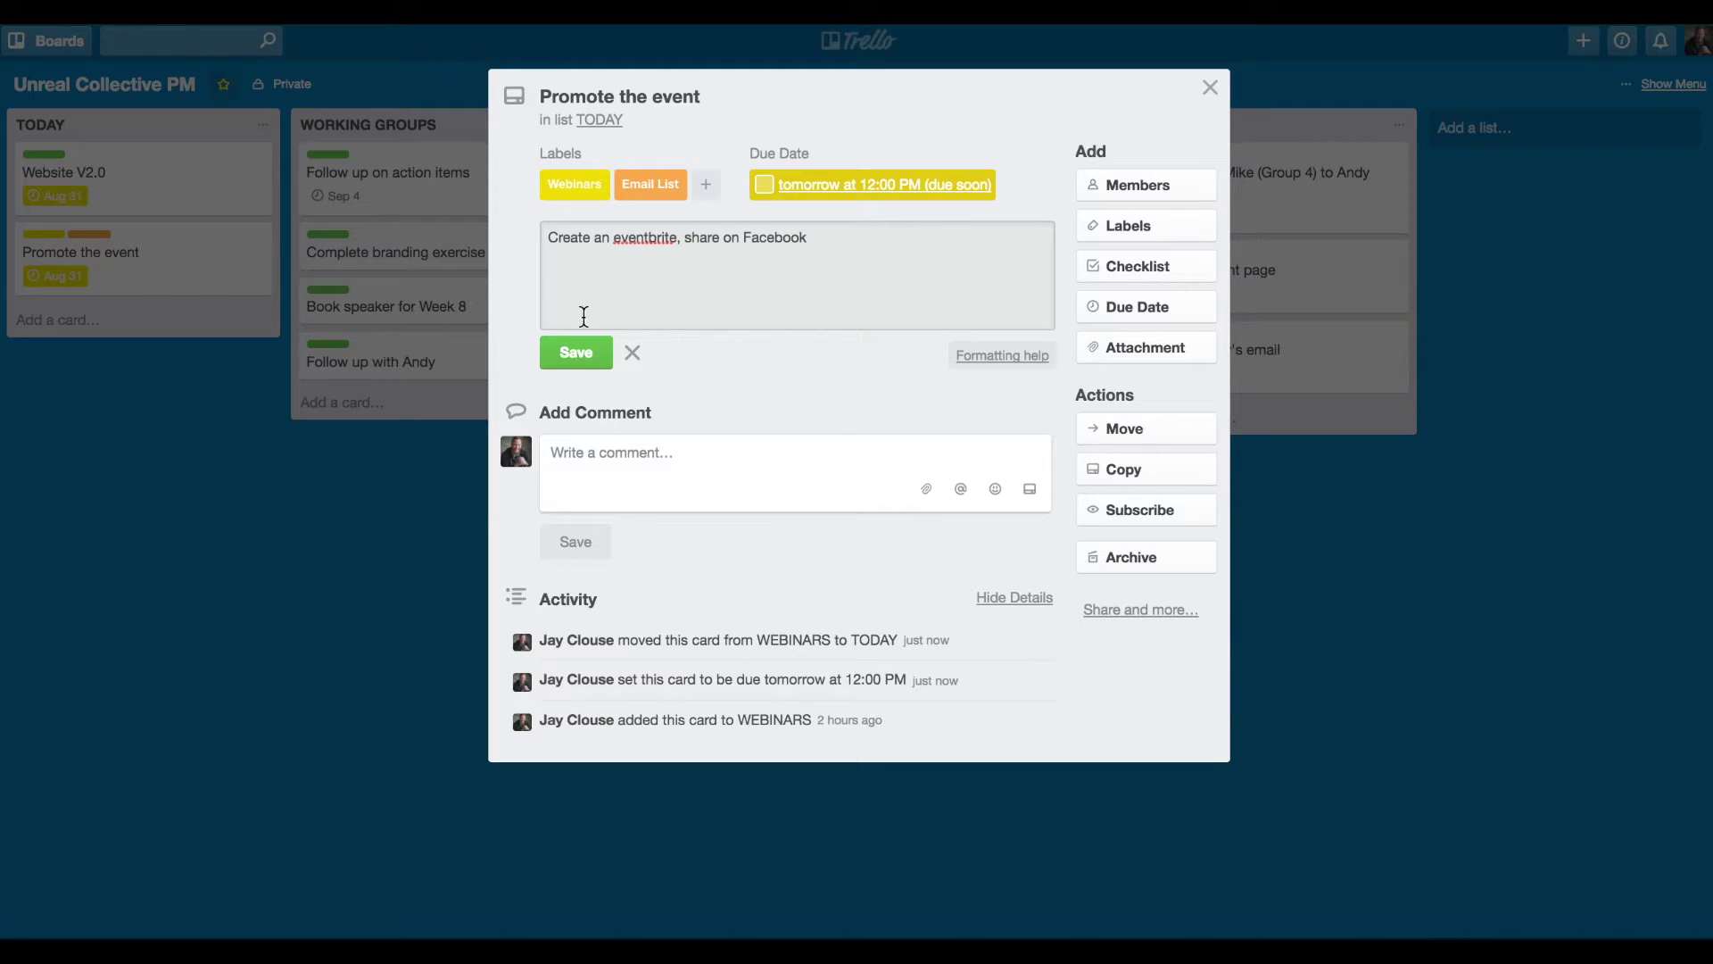
{"action": "left_click", "coordinate": [575, 353]}
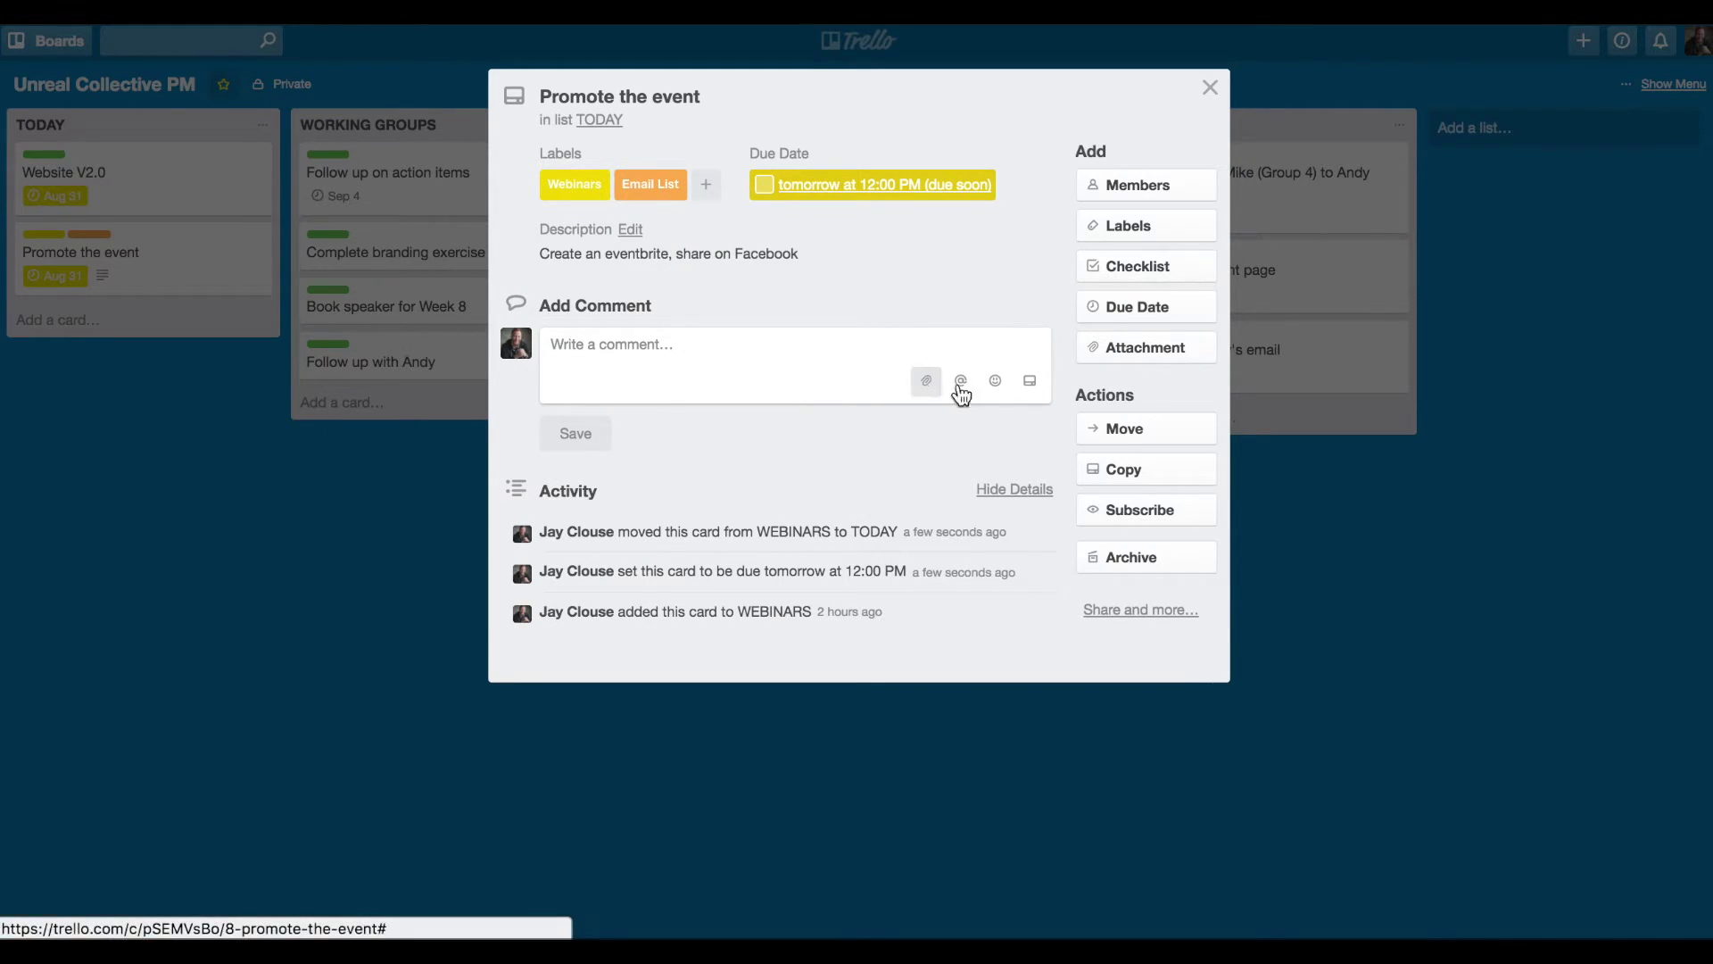
{"action": "mouse_move", "coordinate": [2, 653]}
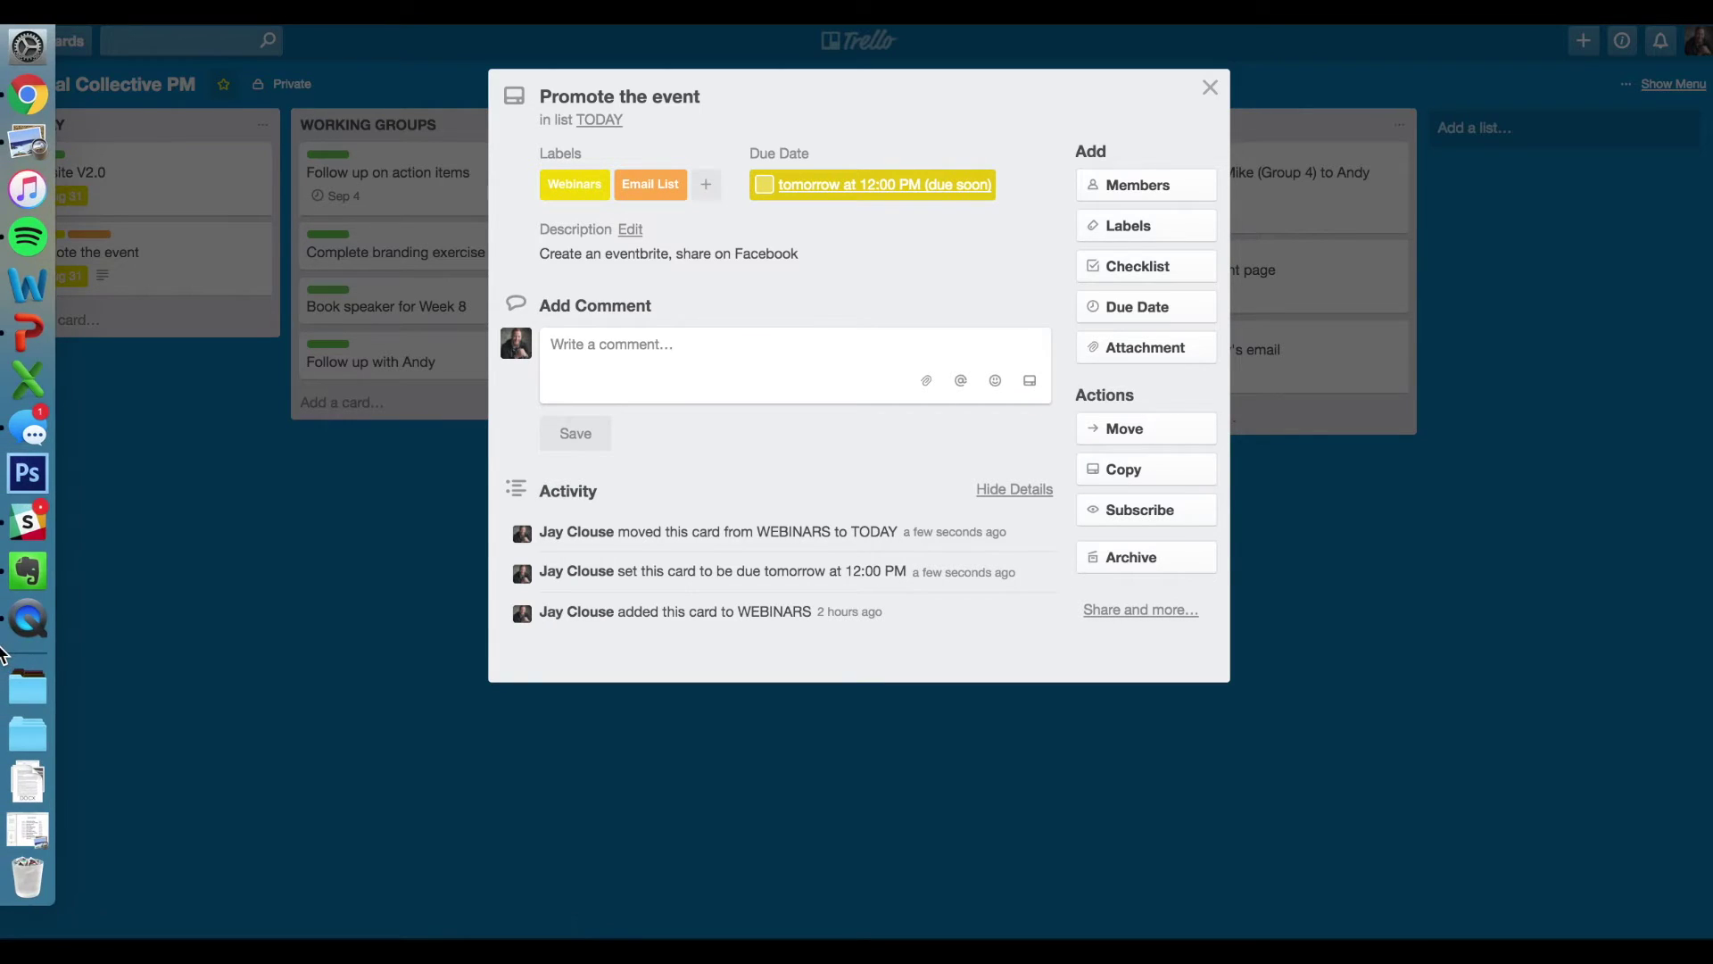
Attach a downloaded docx file to the card, then delete that attachment.
{"action": "left_click", "coordinate": [26, 782]}
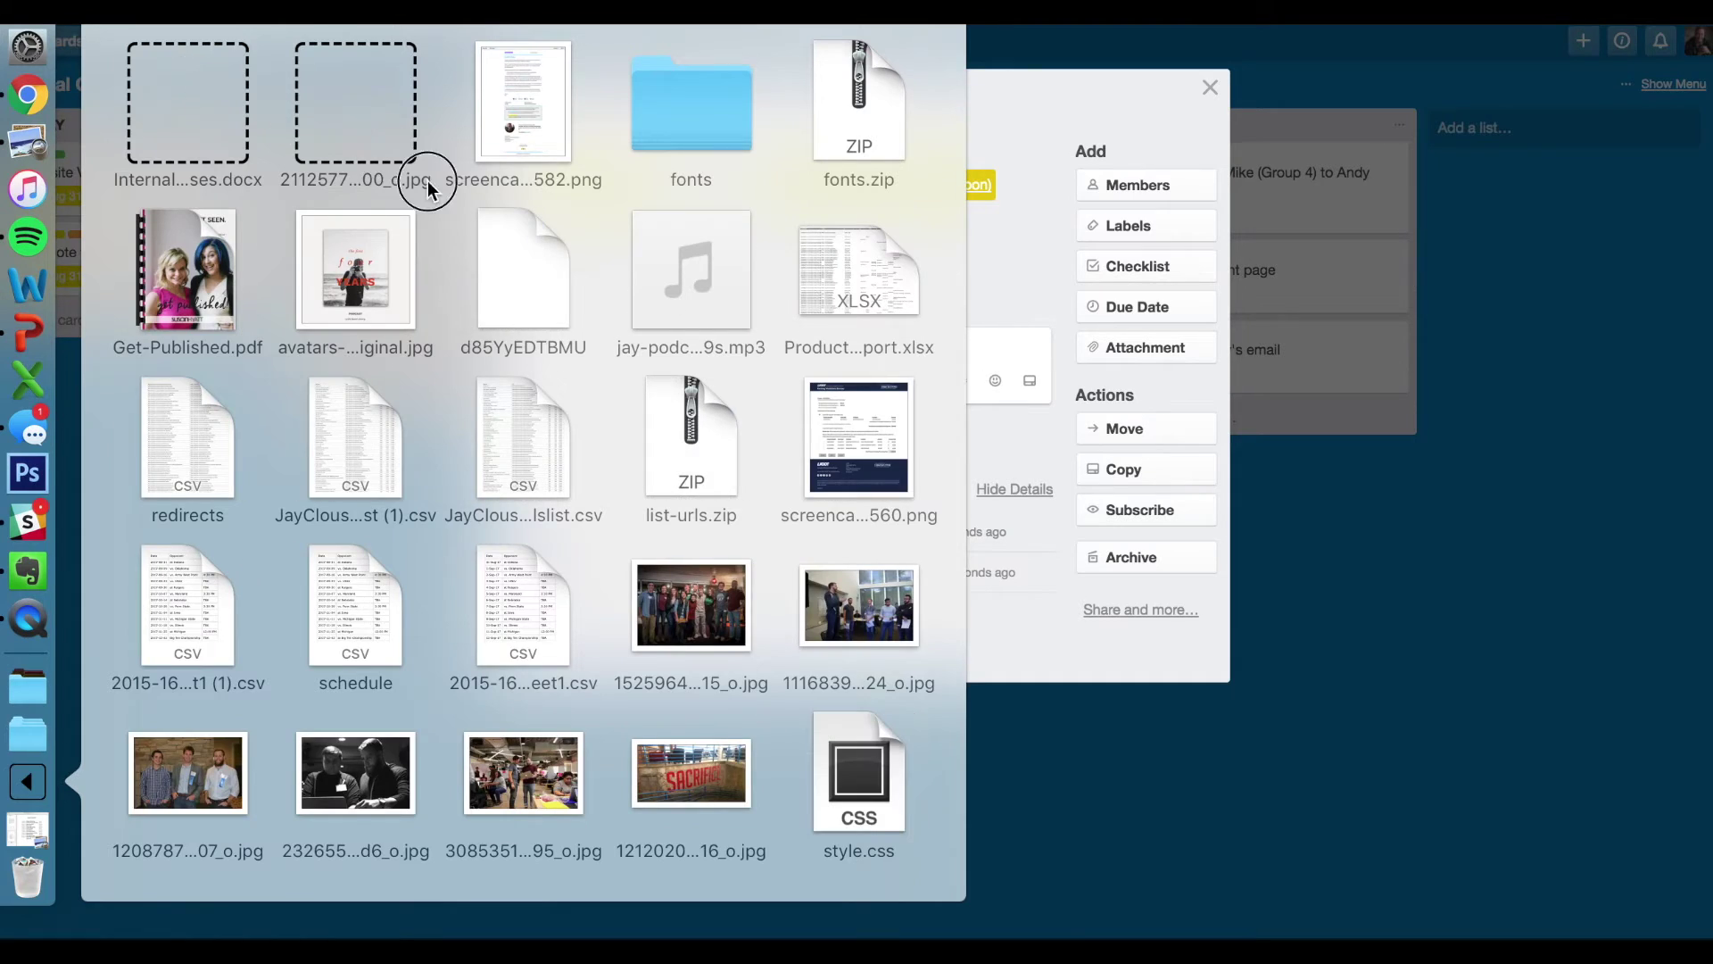
{"action": "left_click_drag", "start_coordinate": [426, 180], "coordinate": [918, 362]}
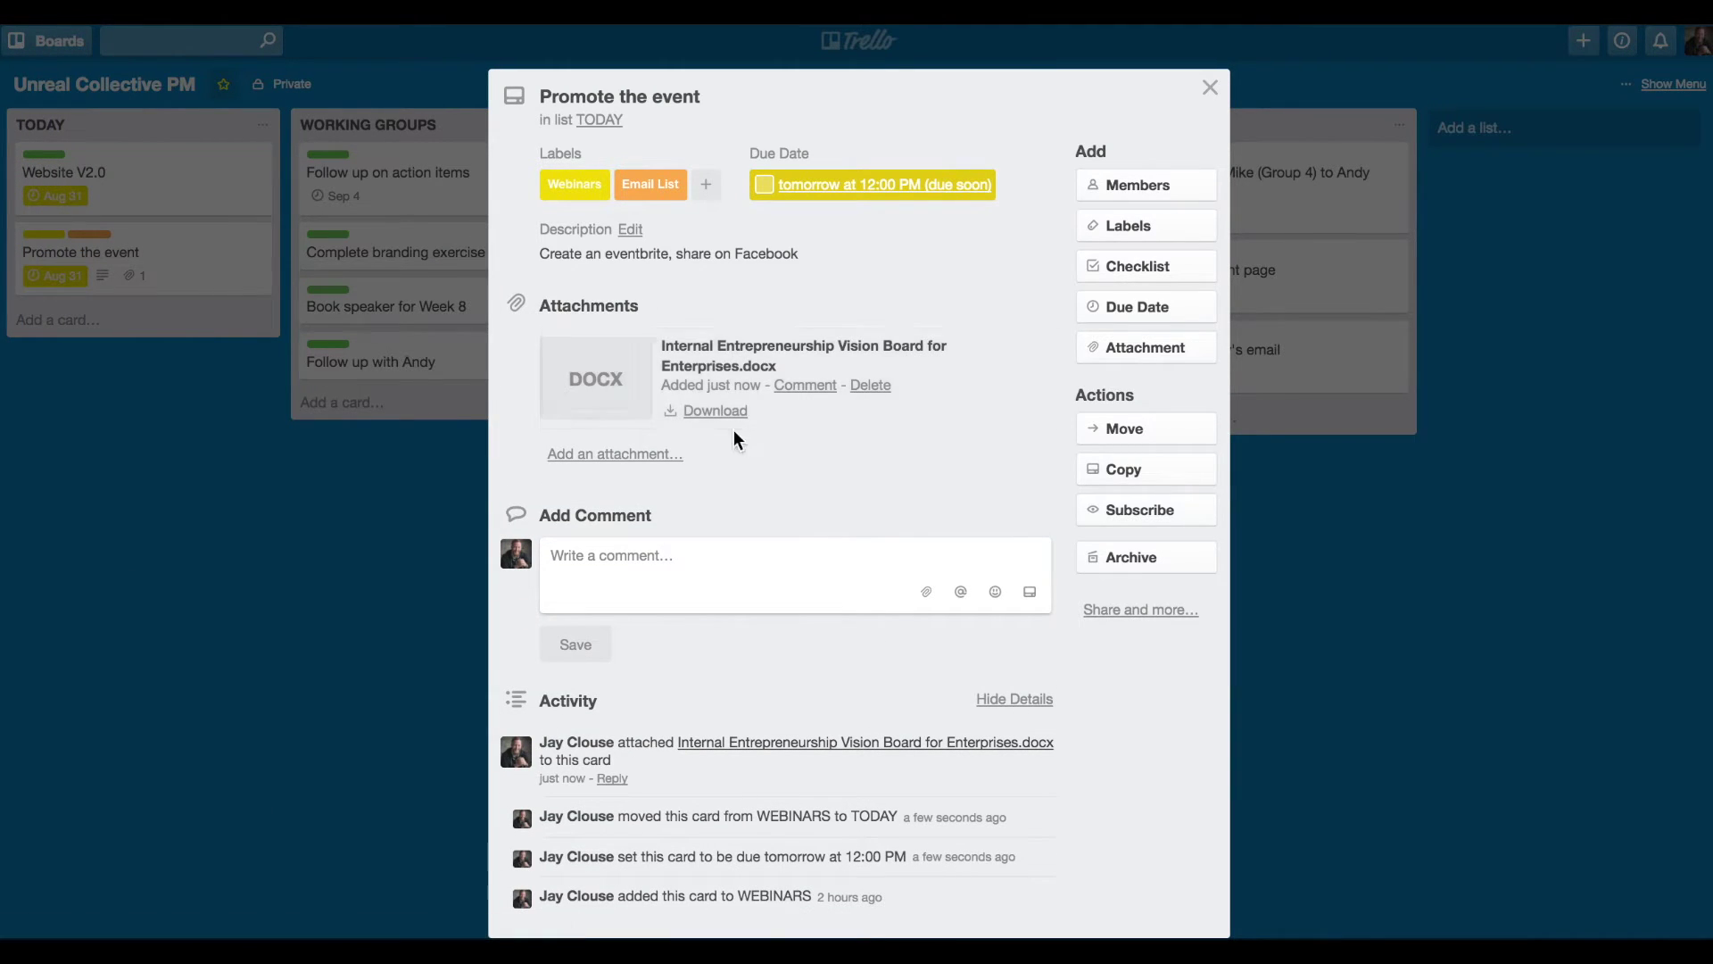
{"action": "left_click", "coordinate": [866, 387]}
{"action": "left_click", "coordinate": [919, 527]}
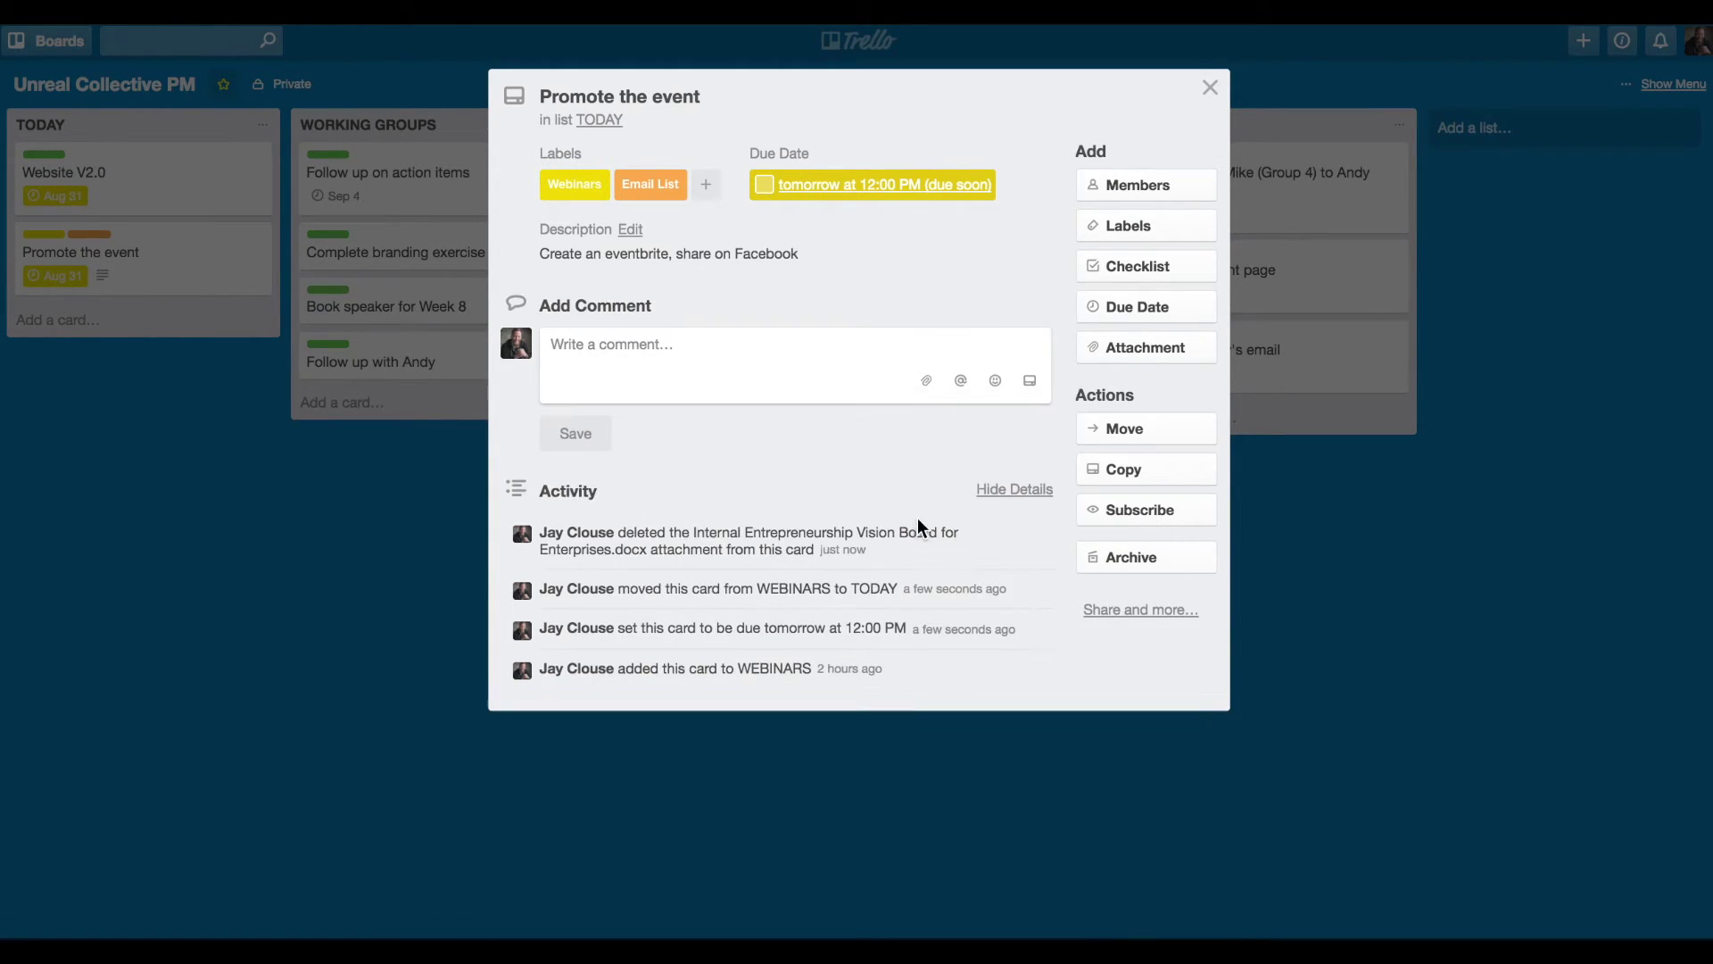
Post the comment 'Shared on Facebook 8/30' on the card.
{"action": "left_click", "coordinate": [749, 340]}
{"action": "type", "text": "Share"}
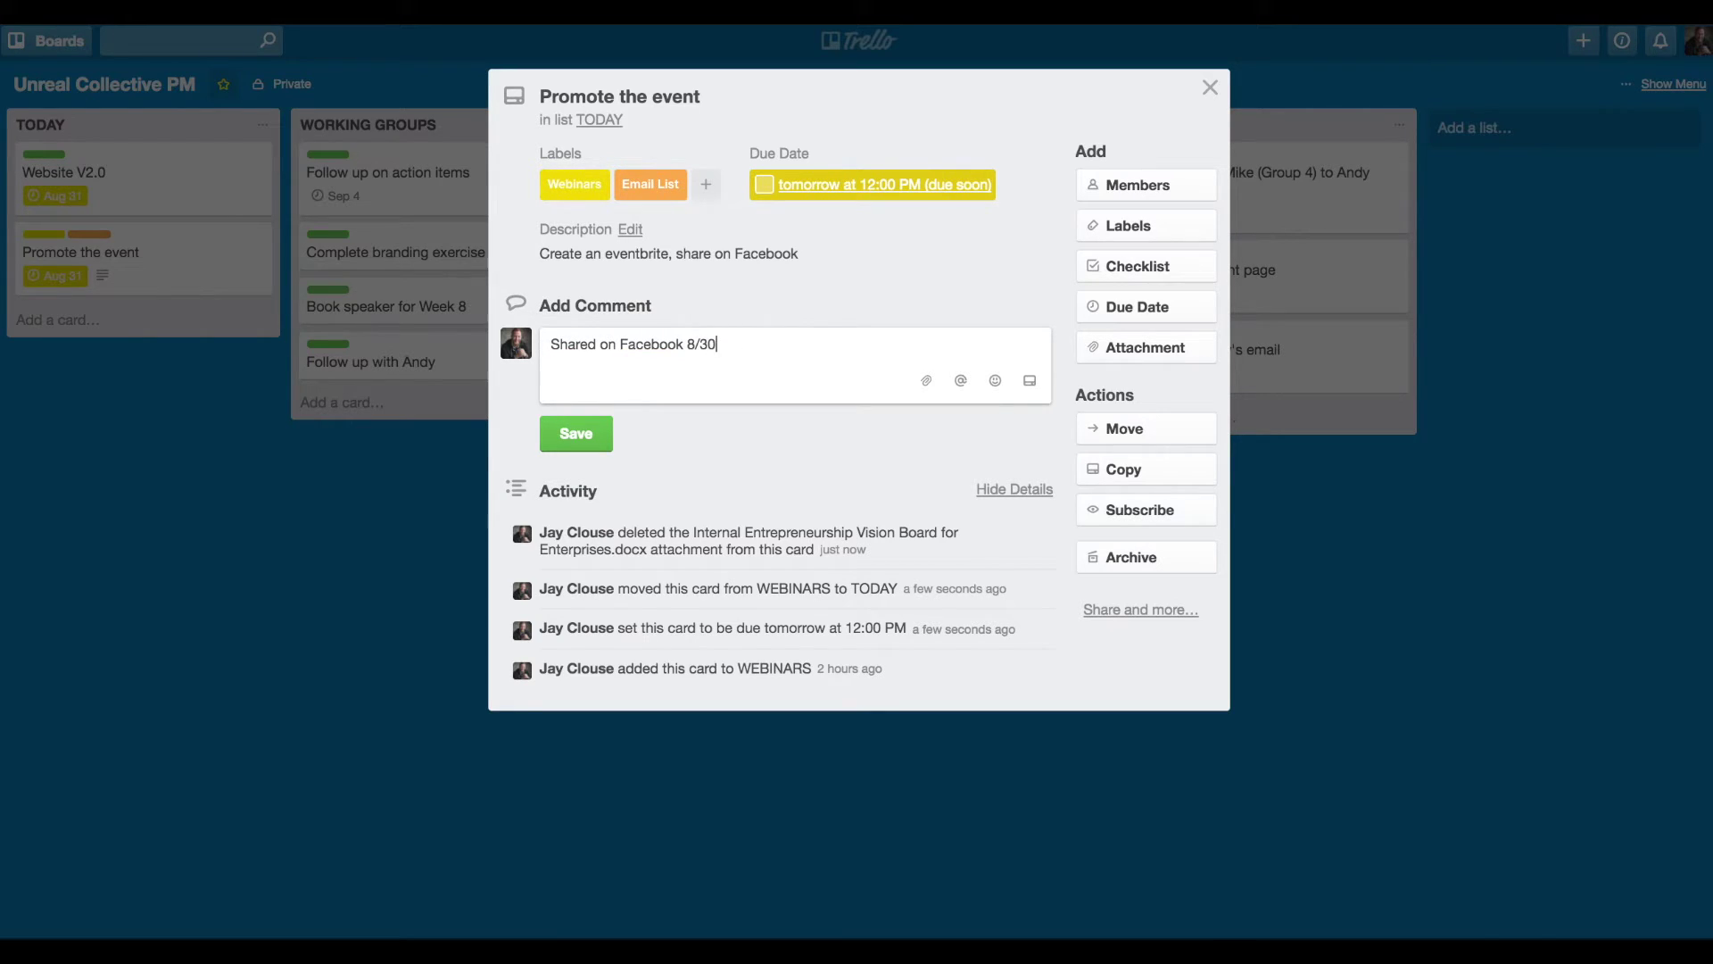
{"action": "type", "text": "d on Facebook 8/30"}
{"action": "key", "text": "Return"}
{"action": "left_click", "coordinate": [591, 448]}
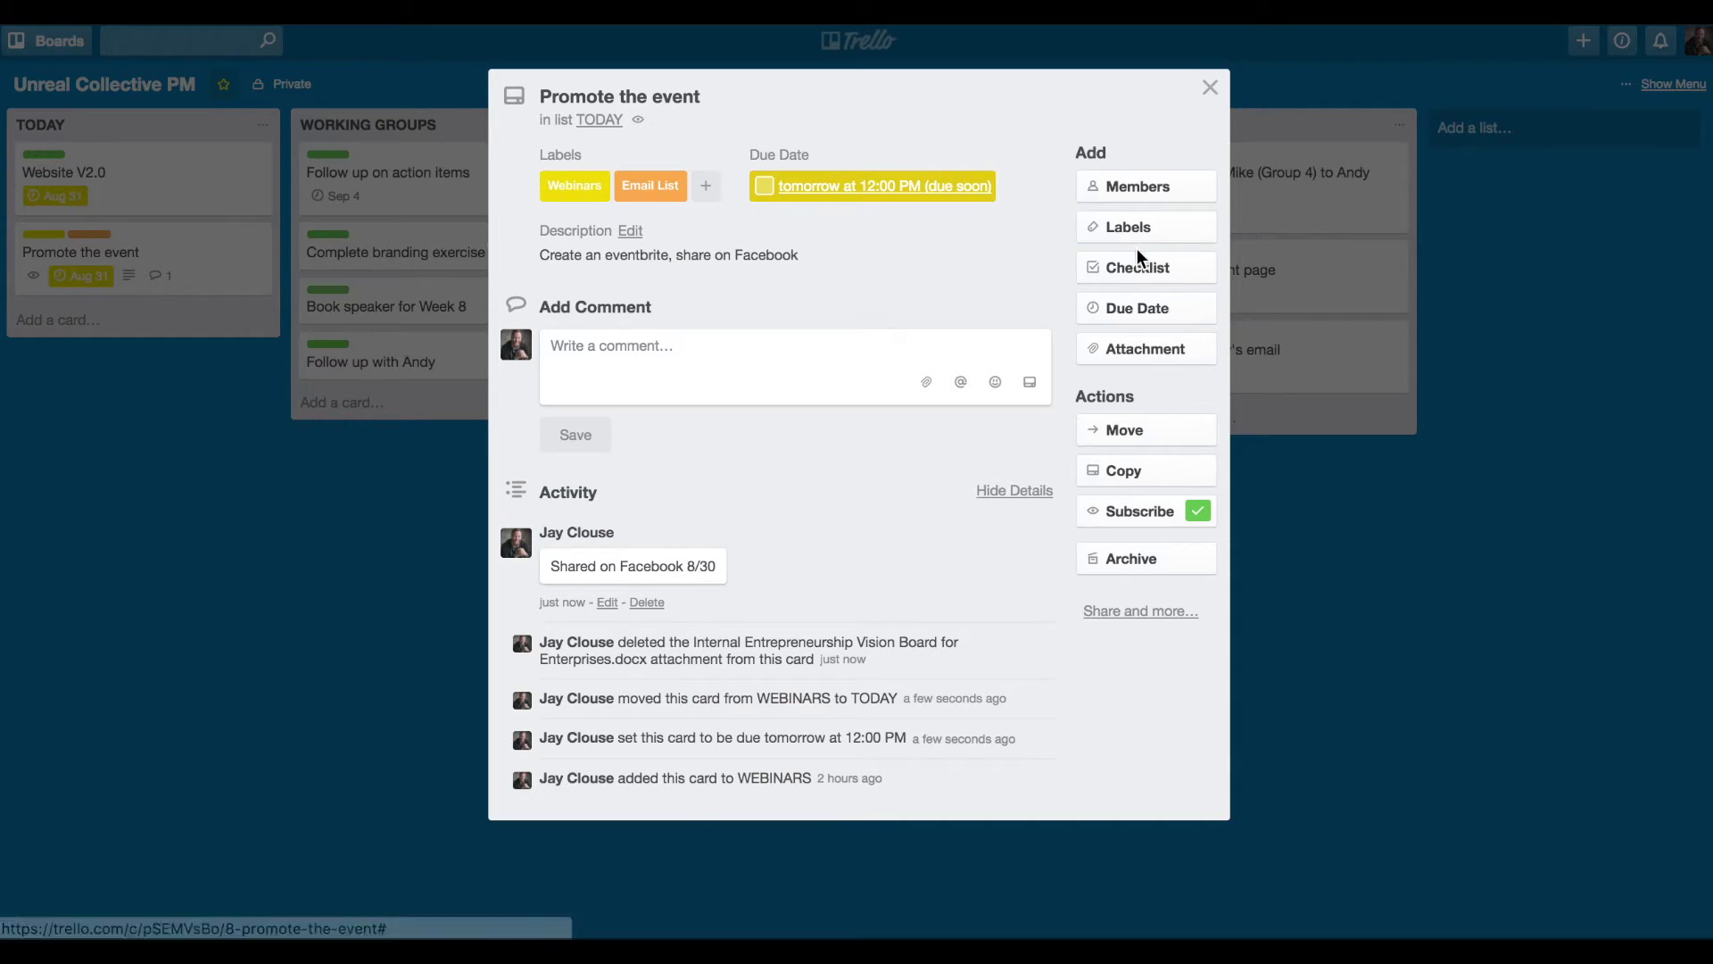
Add a checklist to the card with Facebook and Instagram items.
{"action": "left_click", "coordinate": [1120, 270]}
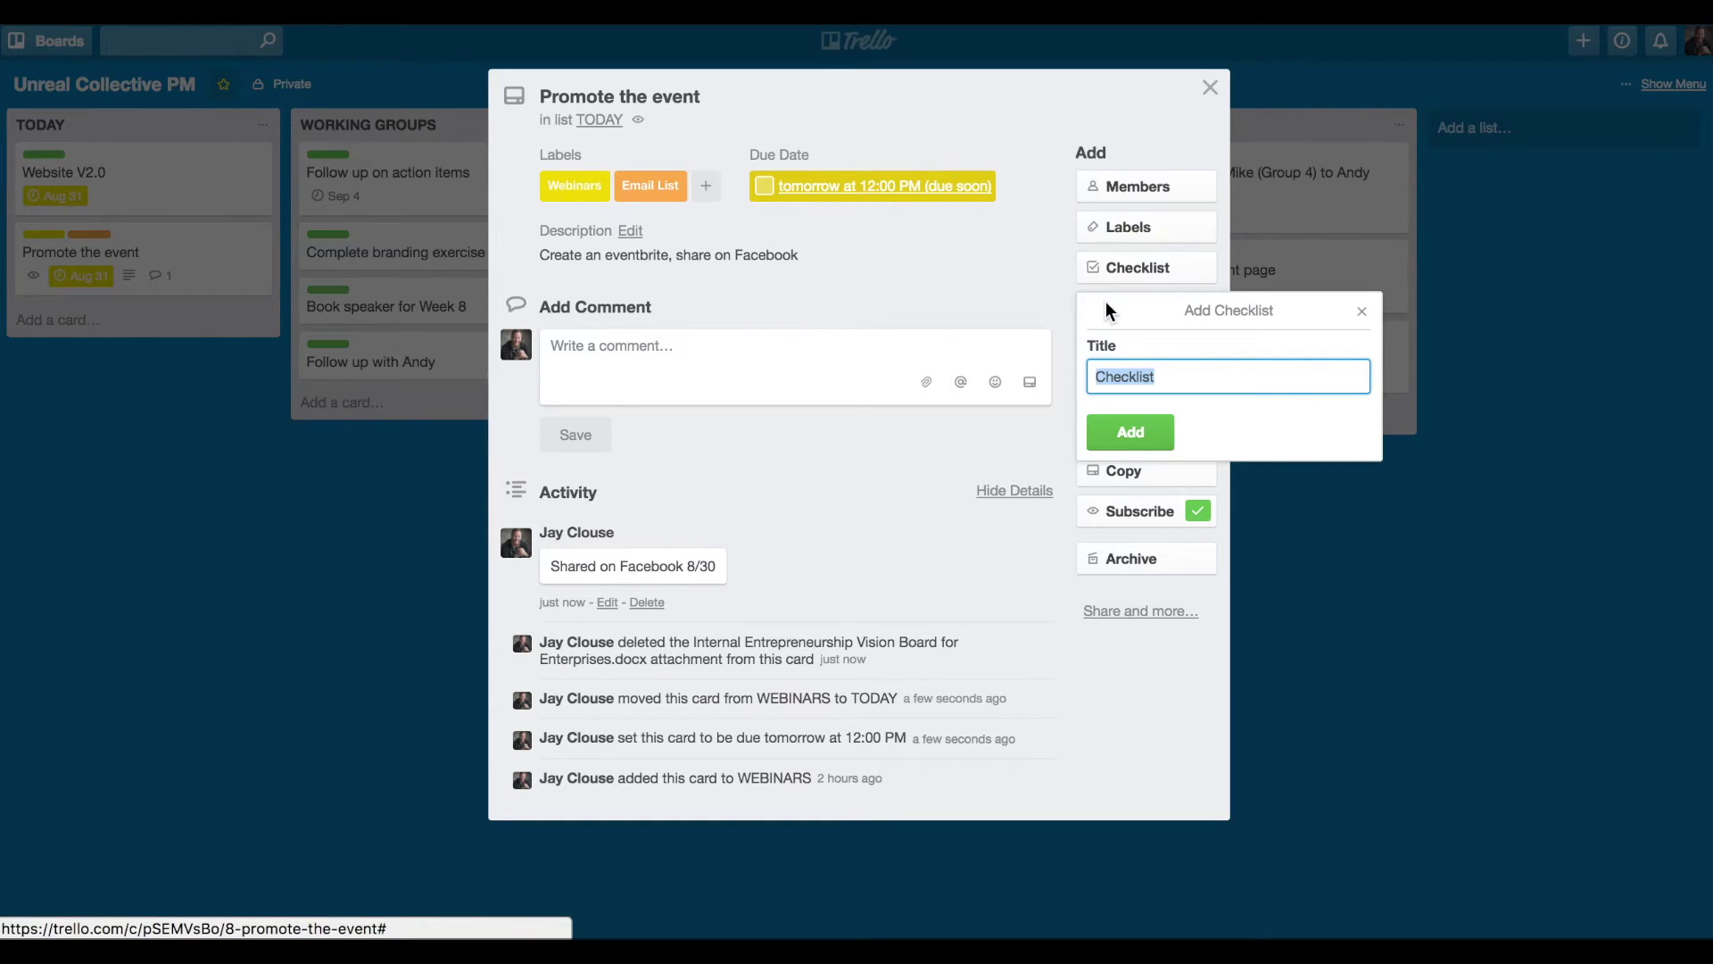
{"action": "key", "text": "Return"}
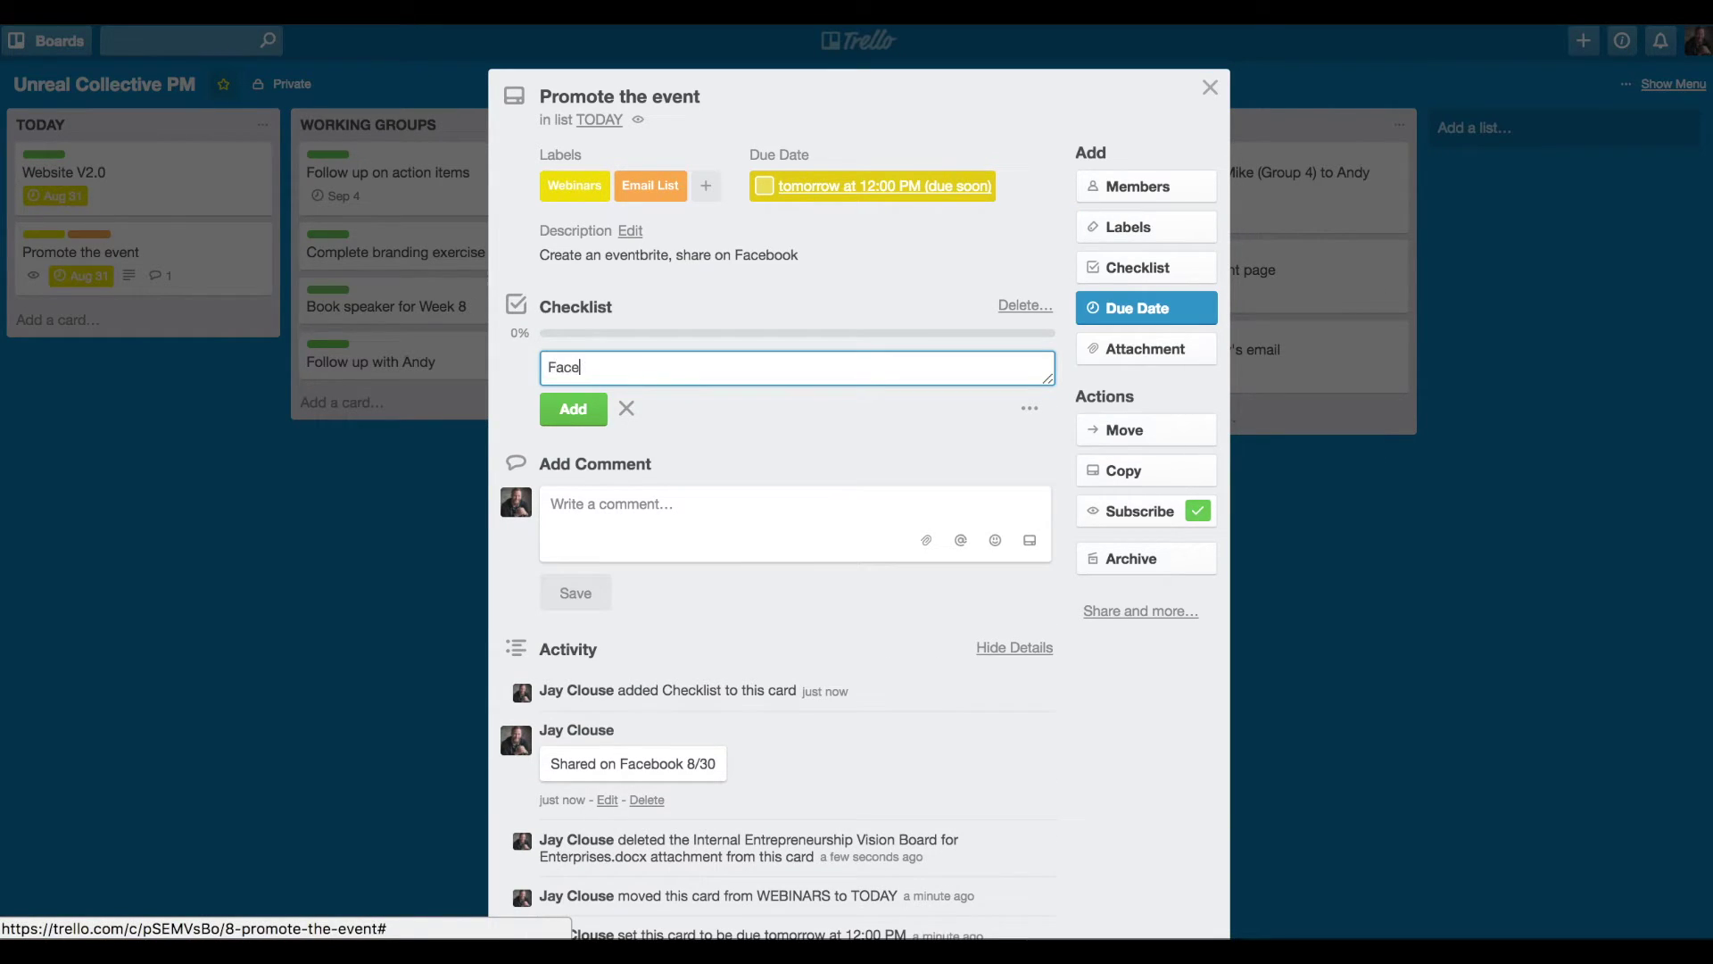
{"action": "type", "text": "book"}
{"action": "key", "text": "Return"}
{"action": "type", "text": "Email"}
{"action": "key", "text": "BackSpace"}
{"action": "key", "text": "BackSpace"}
{"action": "key", "text": "BackSpace"}
{"action": "key", "text": "BackSpace"}
{"action": "key", "text": "BackSpace"}
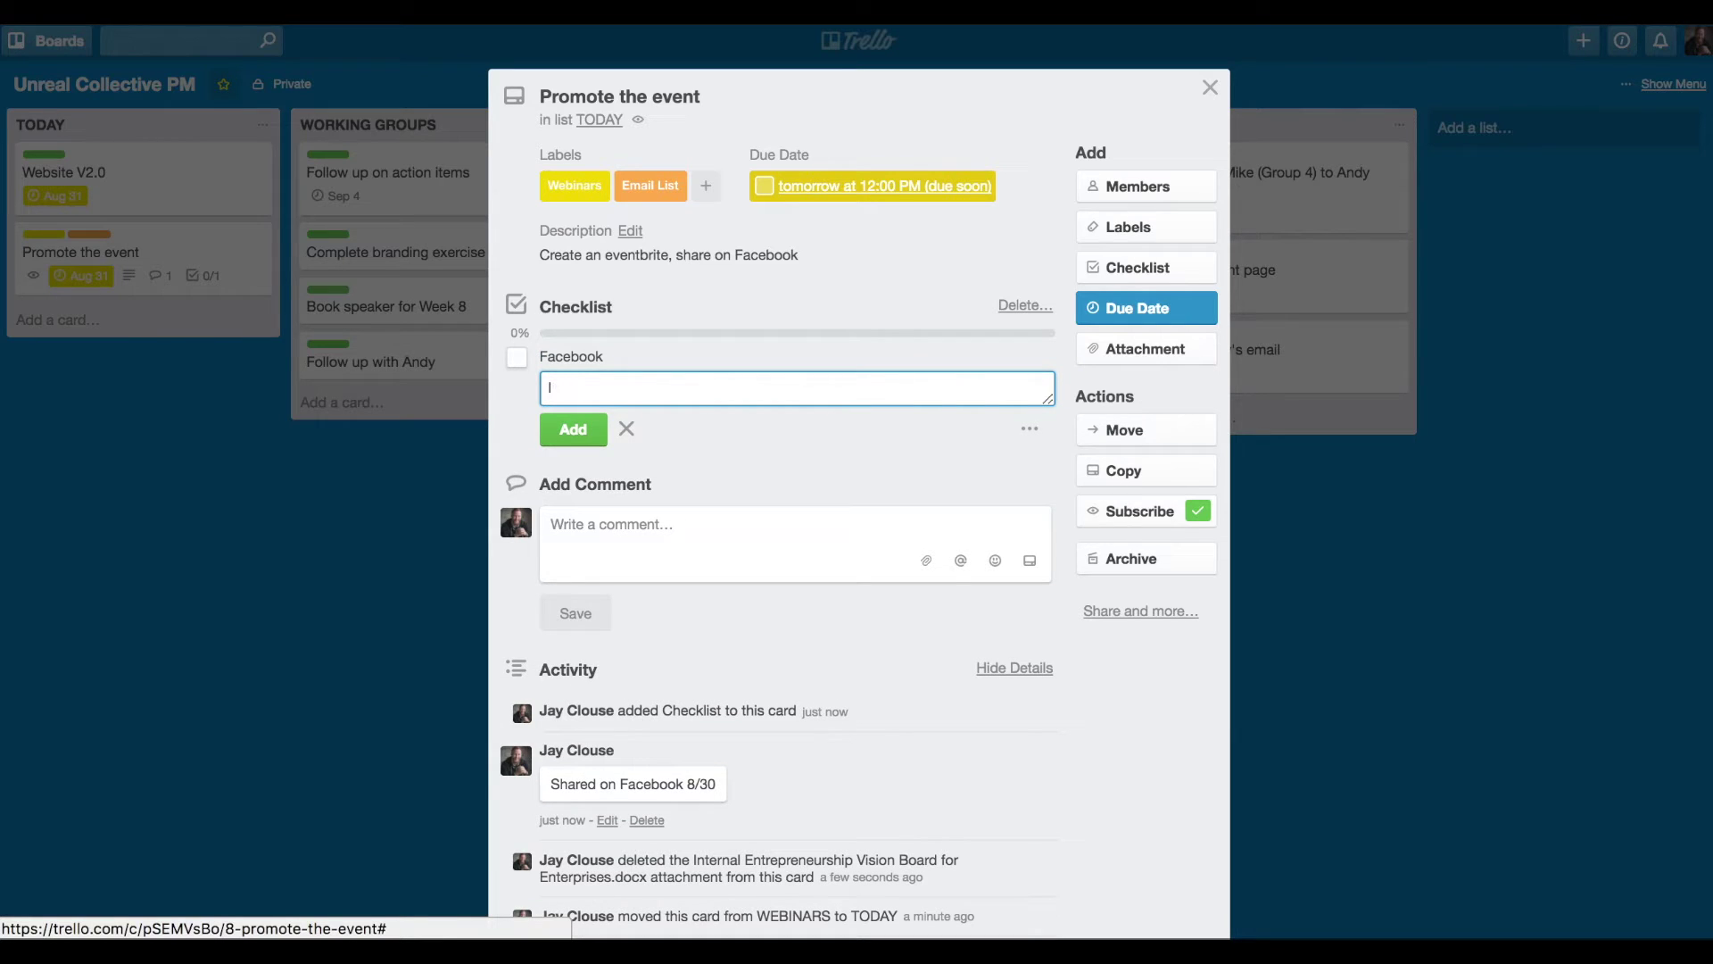
{"action": "type", "text": "Instagram"}
{"action": "key", "text": "Return"}
Add Twitter, Linkedin and Email list checklist items, then close the card.
{"action": "type", "text": "Twit"}
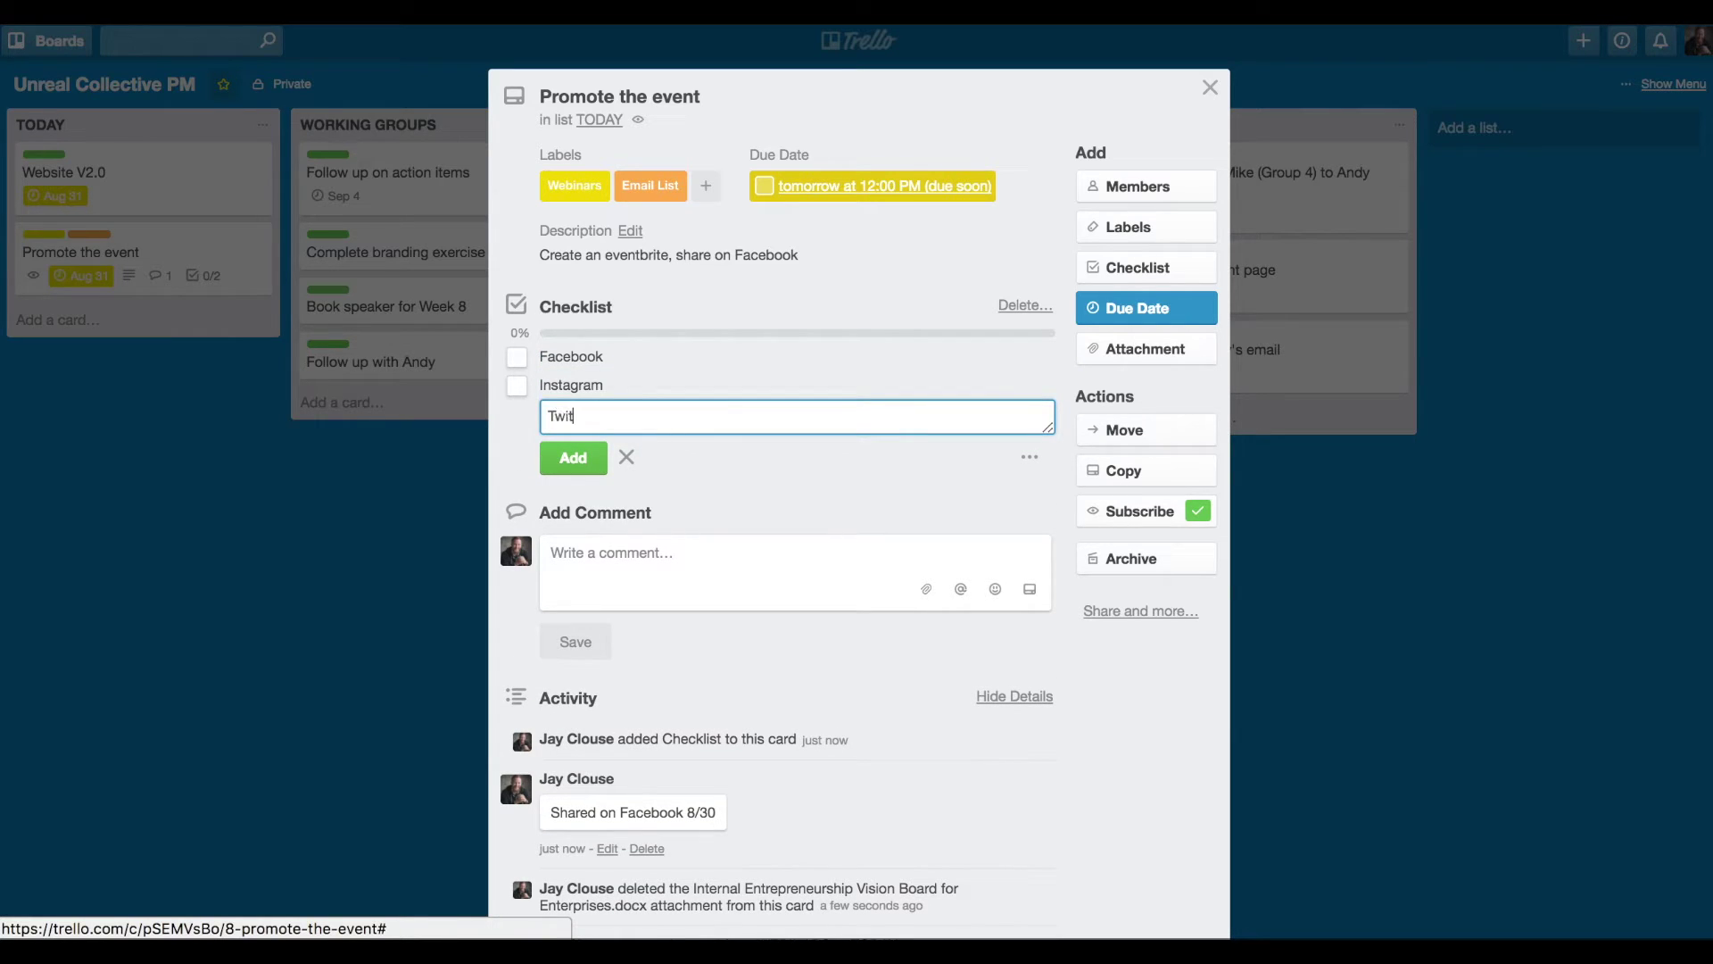
{"action": "type", "text": "ter"}
{"action": "key", "text": "Return"}
{"action": "type", "text": "Linkedin"}
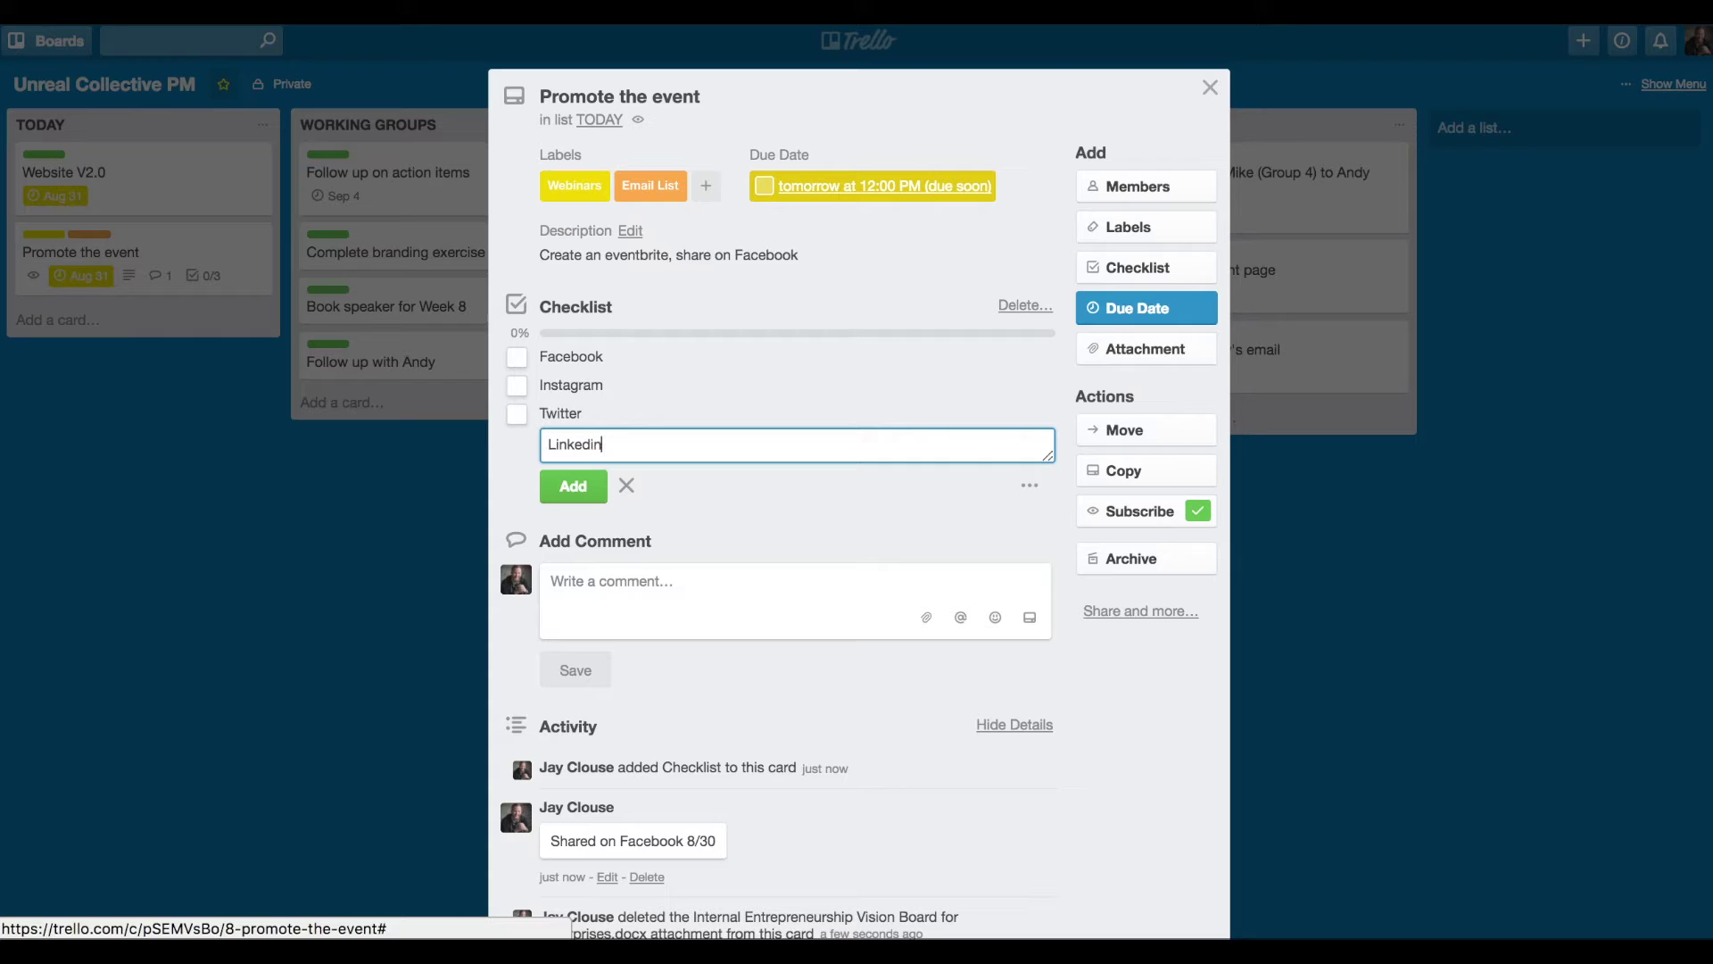
{"action": "key", "text": "Return"}
{"action": "type", "text": "Email "}
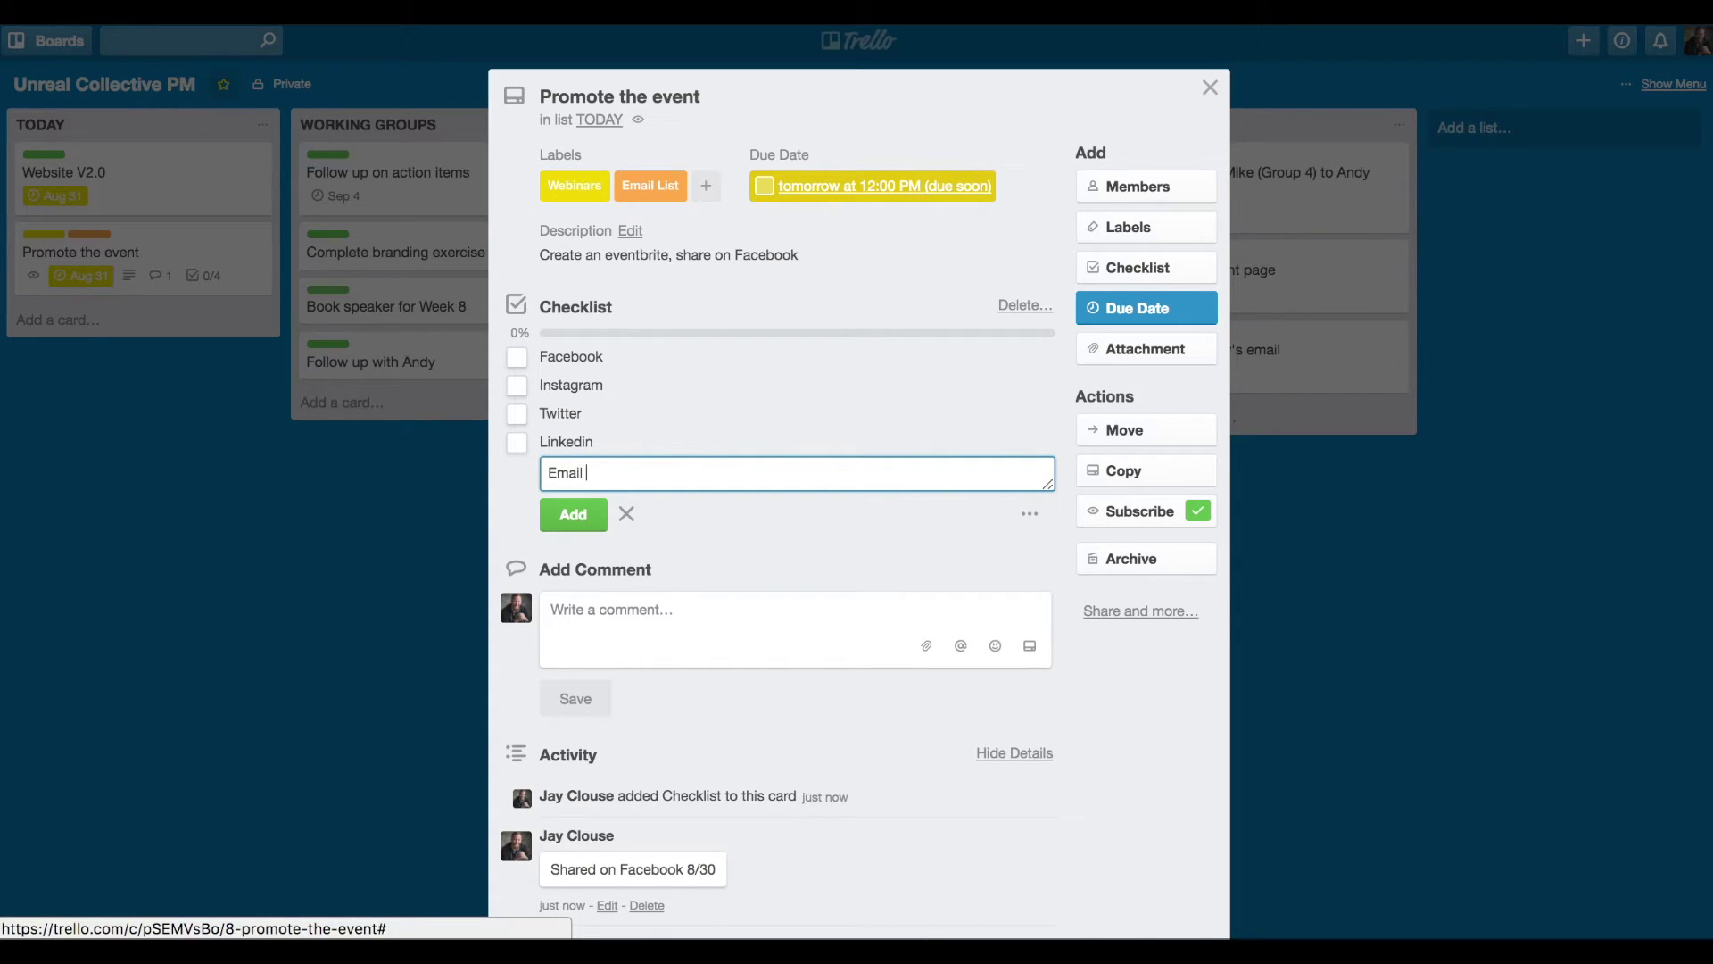
{"action": "type", "text": "list"}
{"action": "key", "text": "Return"}
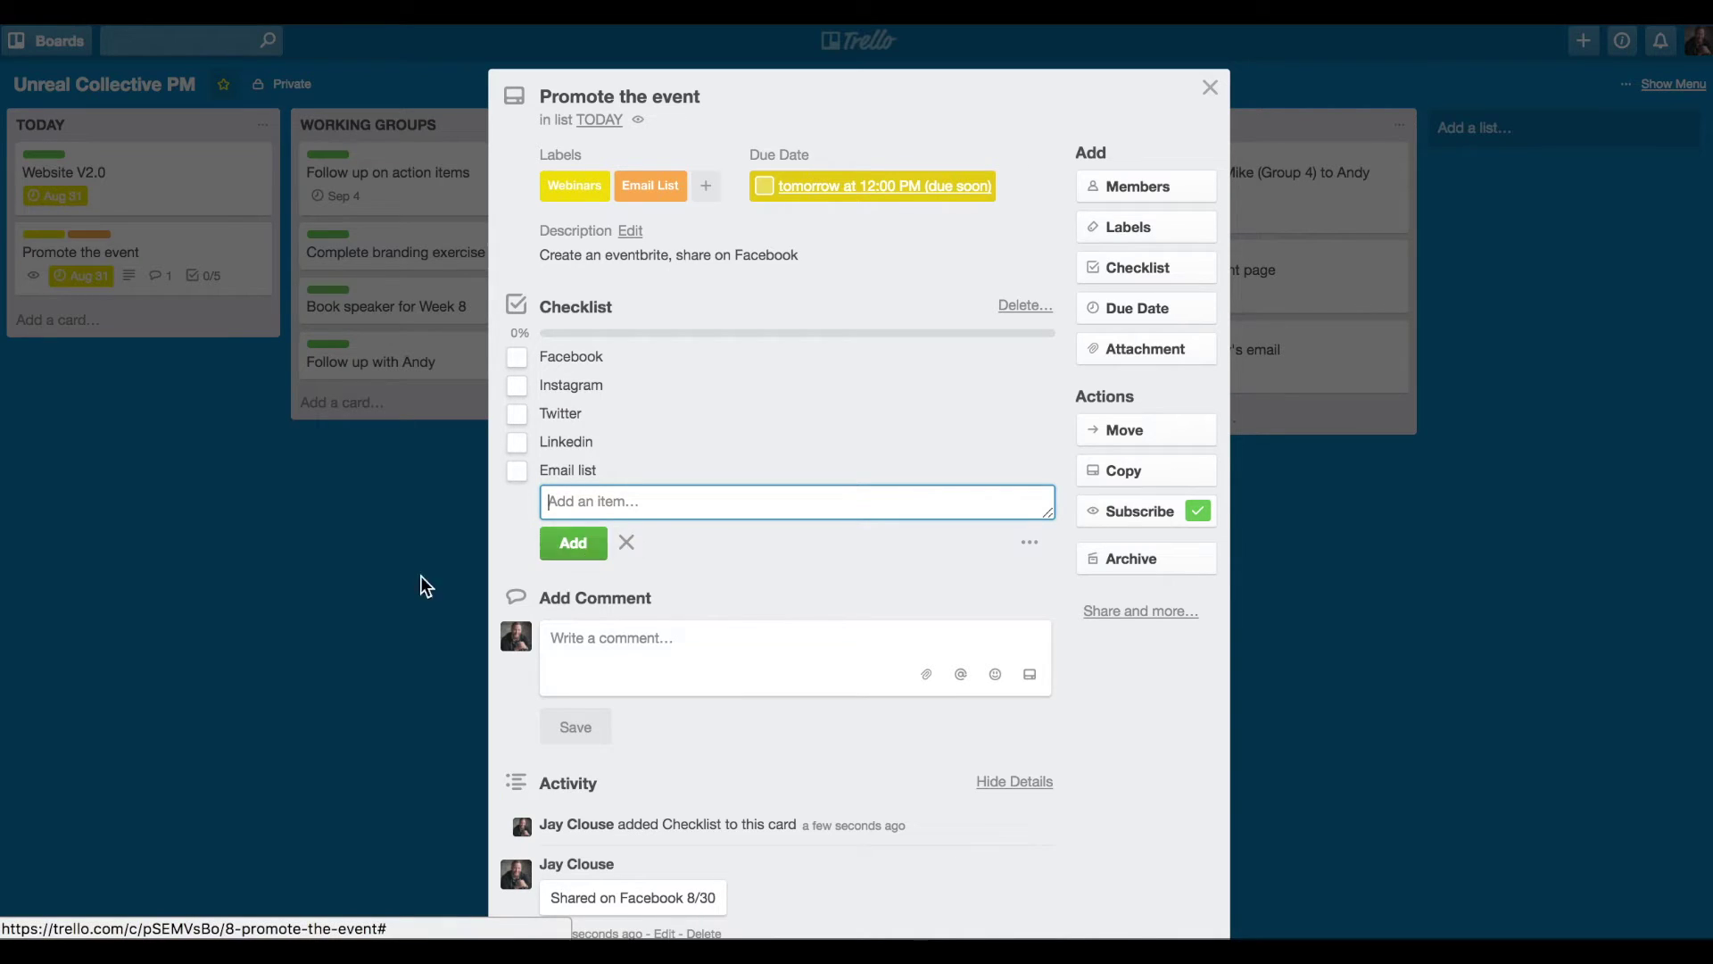
{"action": "left_click", "coordinate": [323, 596]}
{"action": "left_click", "coordinate": [419, 528]}
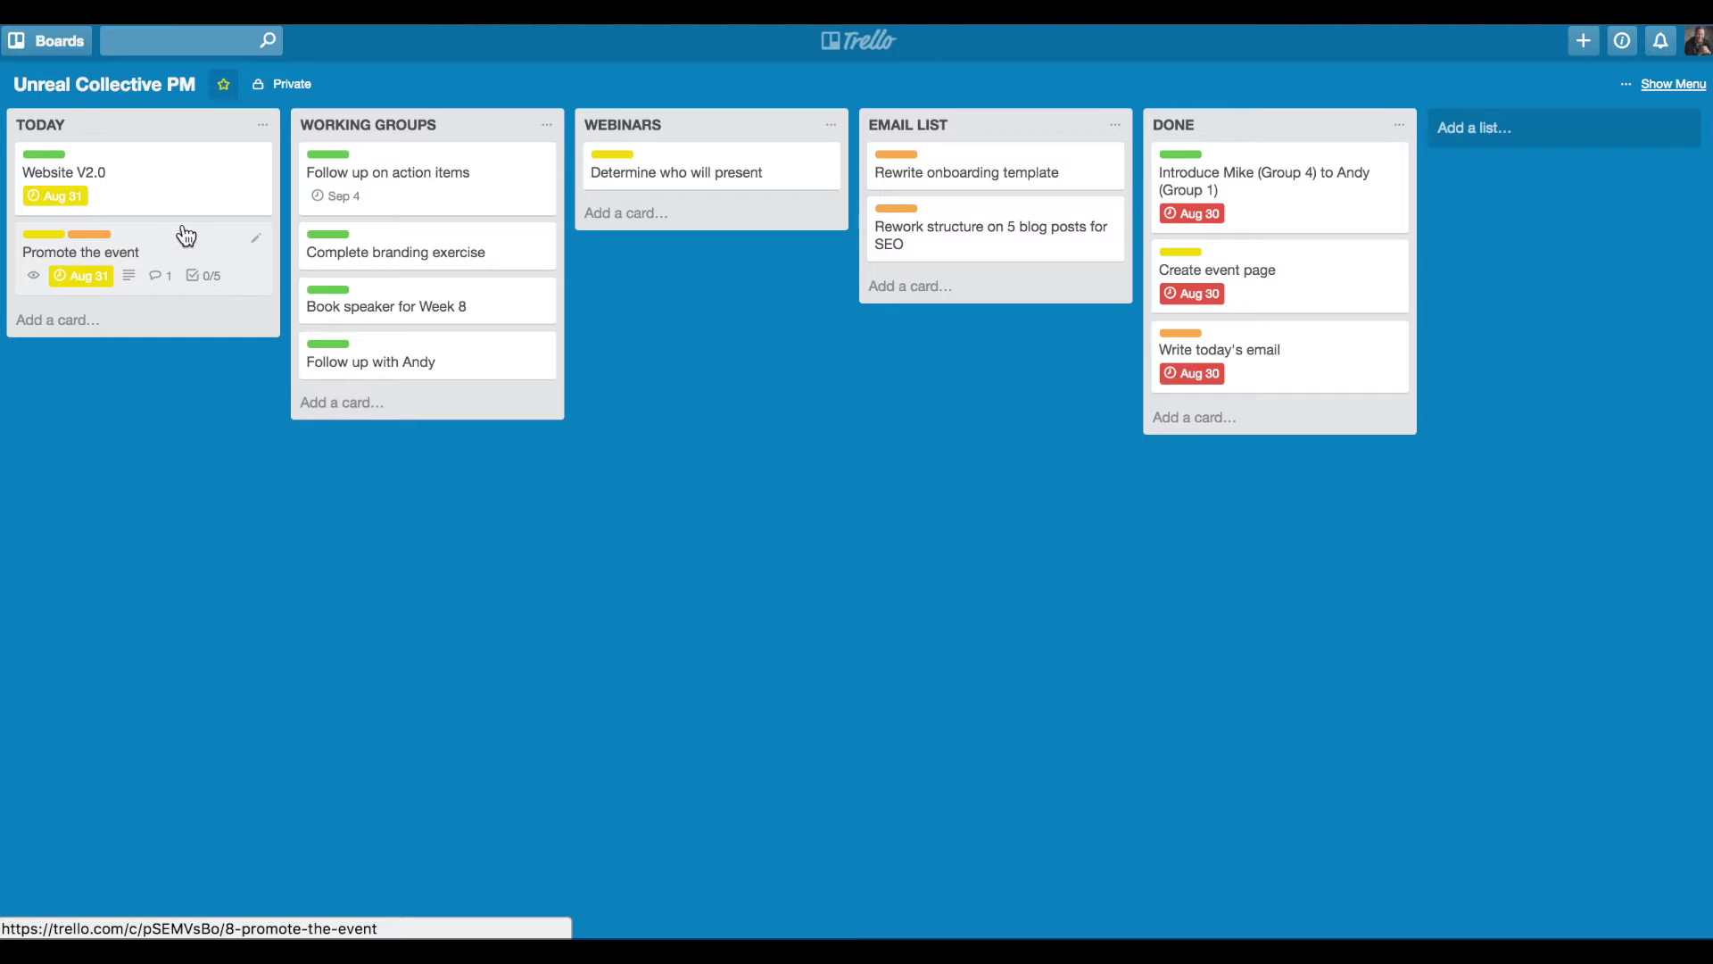
Tick the Facebook, Instagram and Twitter items on the Promote the event checklist.
{"action": "left_click", "coordinate": [157, 251]}
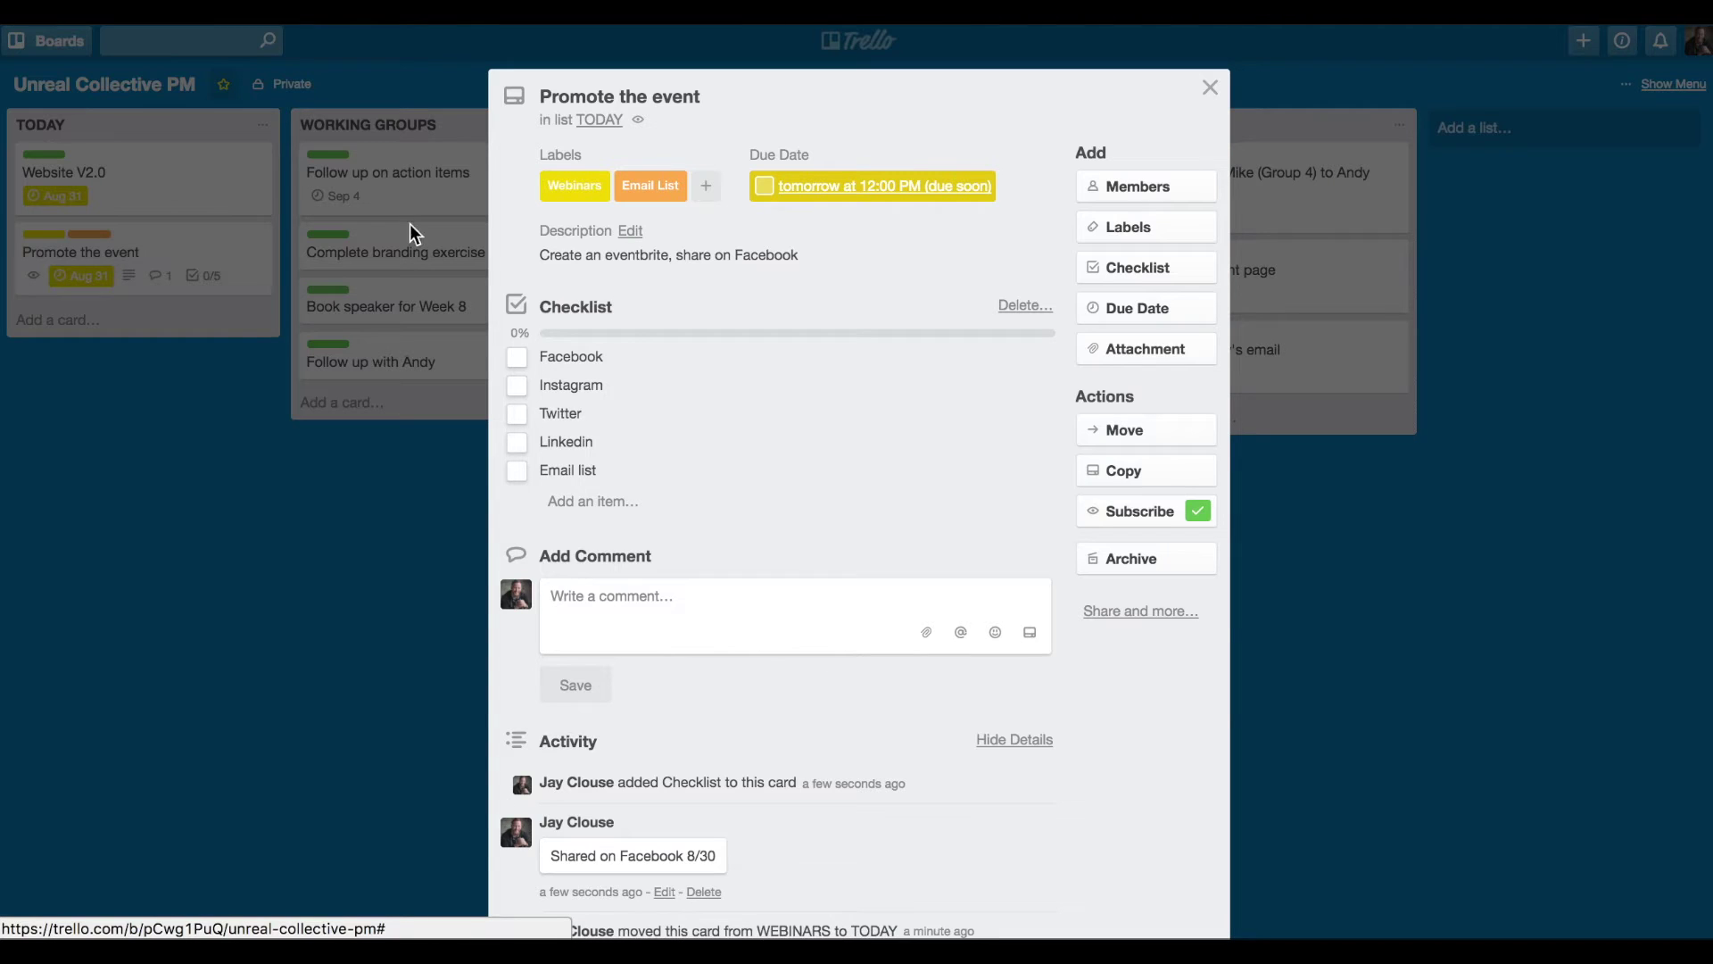
{"action": "left_click", "coordinate": [517, 359]}
{"action": "left_click", "coordinate": [517, 385]}
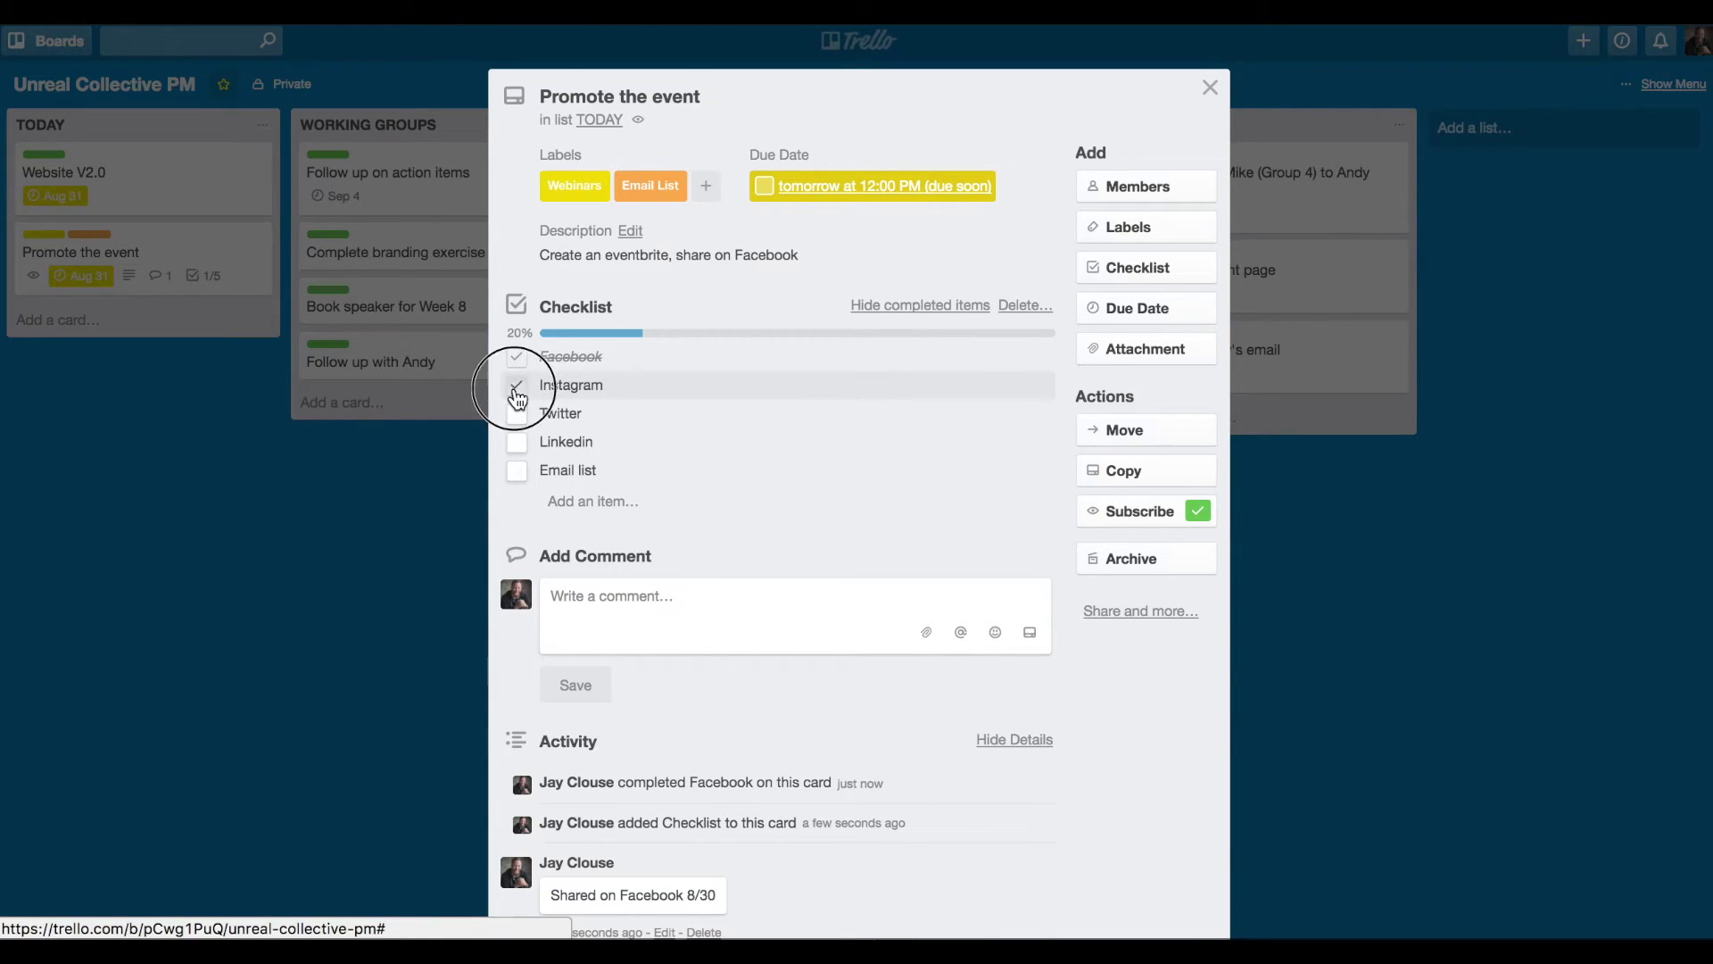
{"action": "left_click", "coordinate": [516, 416]}
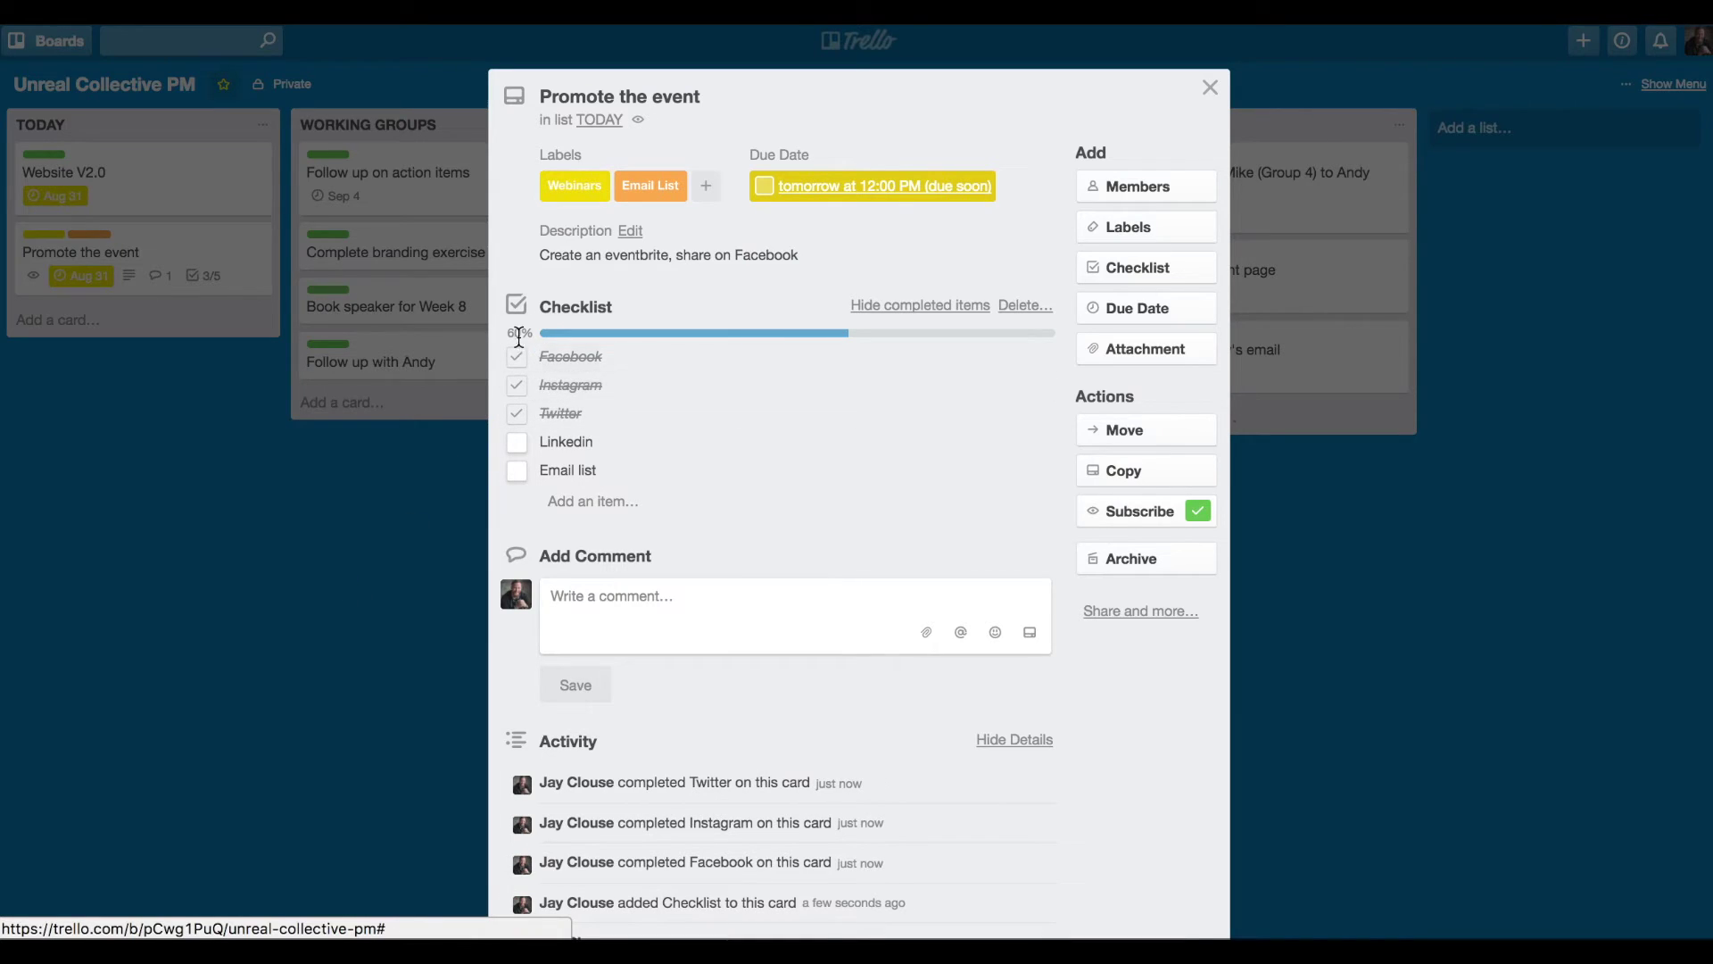
{"action": "left_click", "coordinate": [291, 698]}
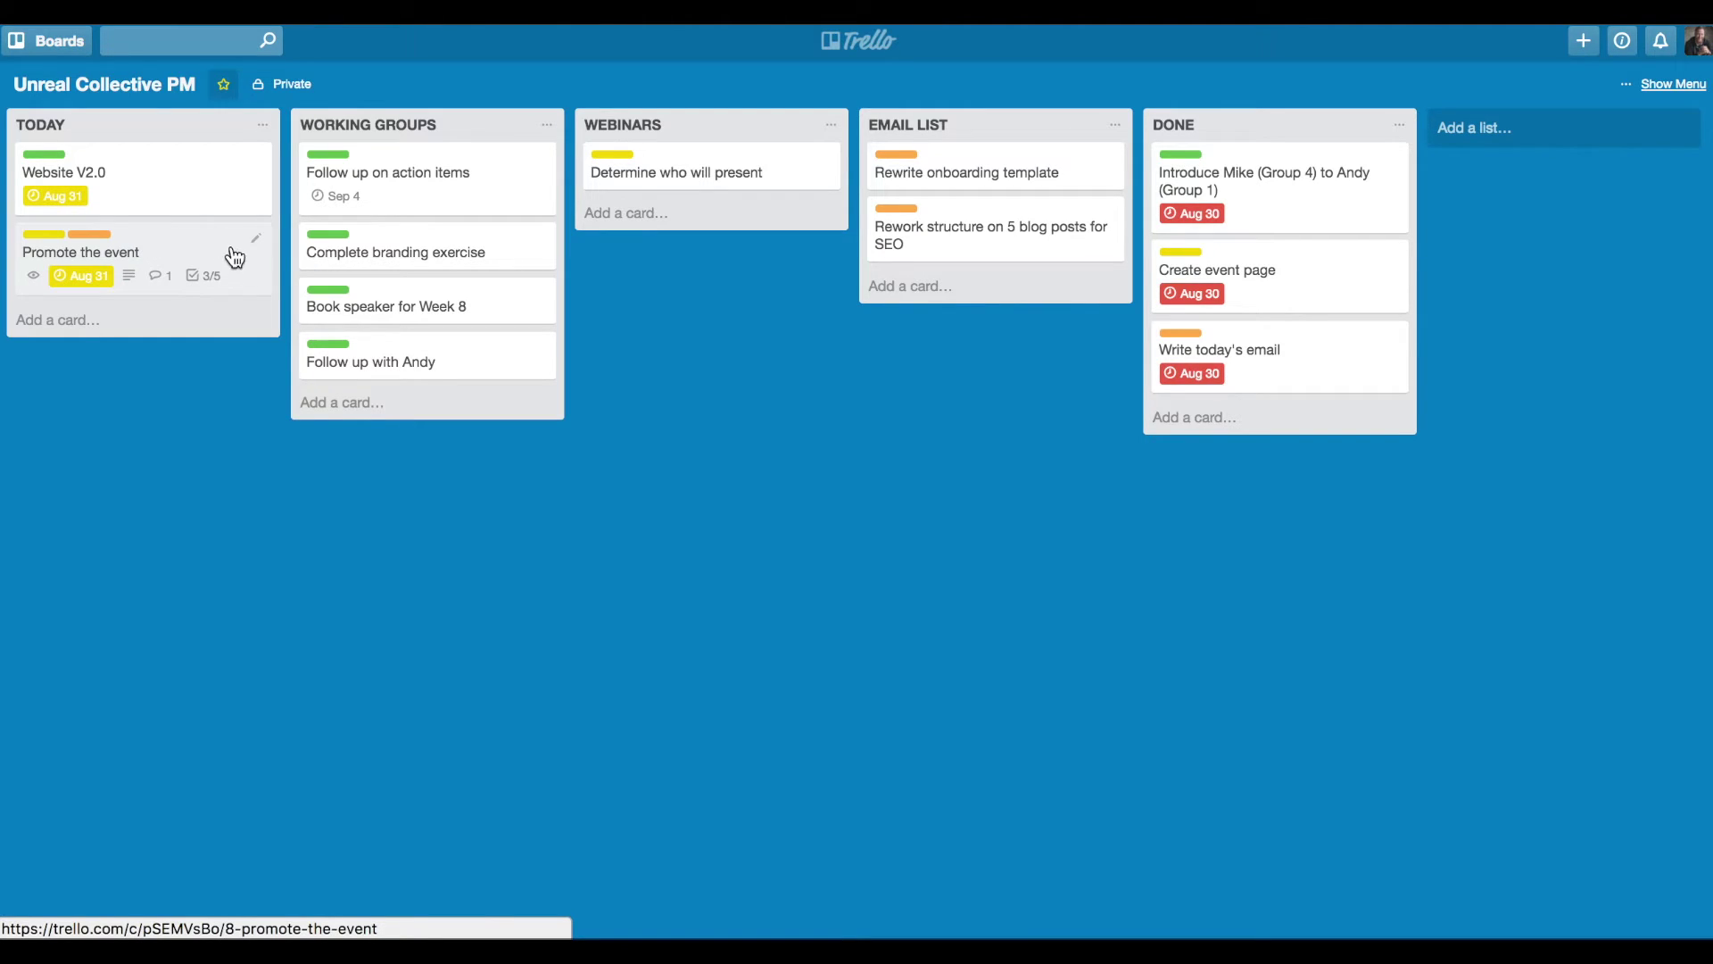
Tick the Linkedin and Email list items, then move Promote the event into Done.
{"action": "left_click", "coordinate": [173, 268]}
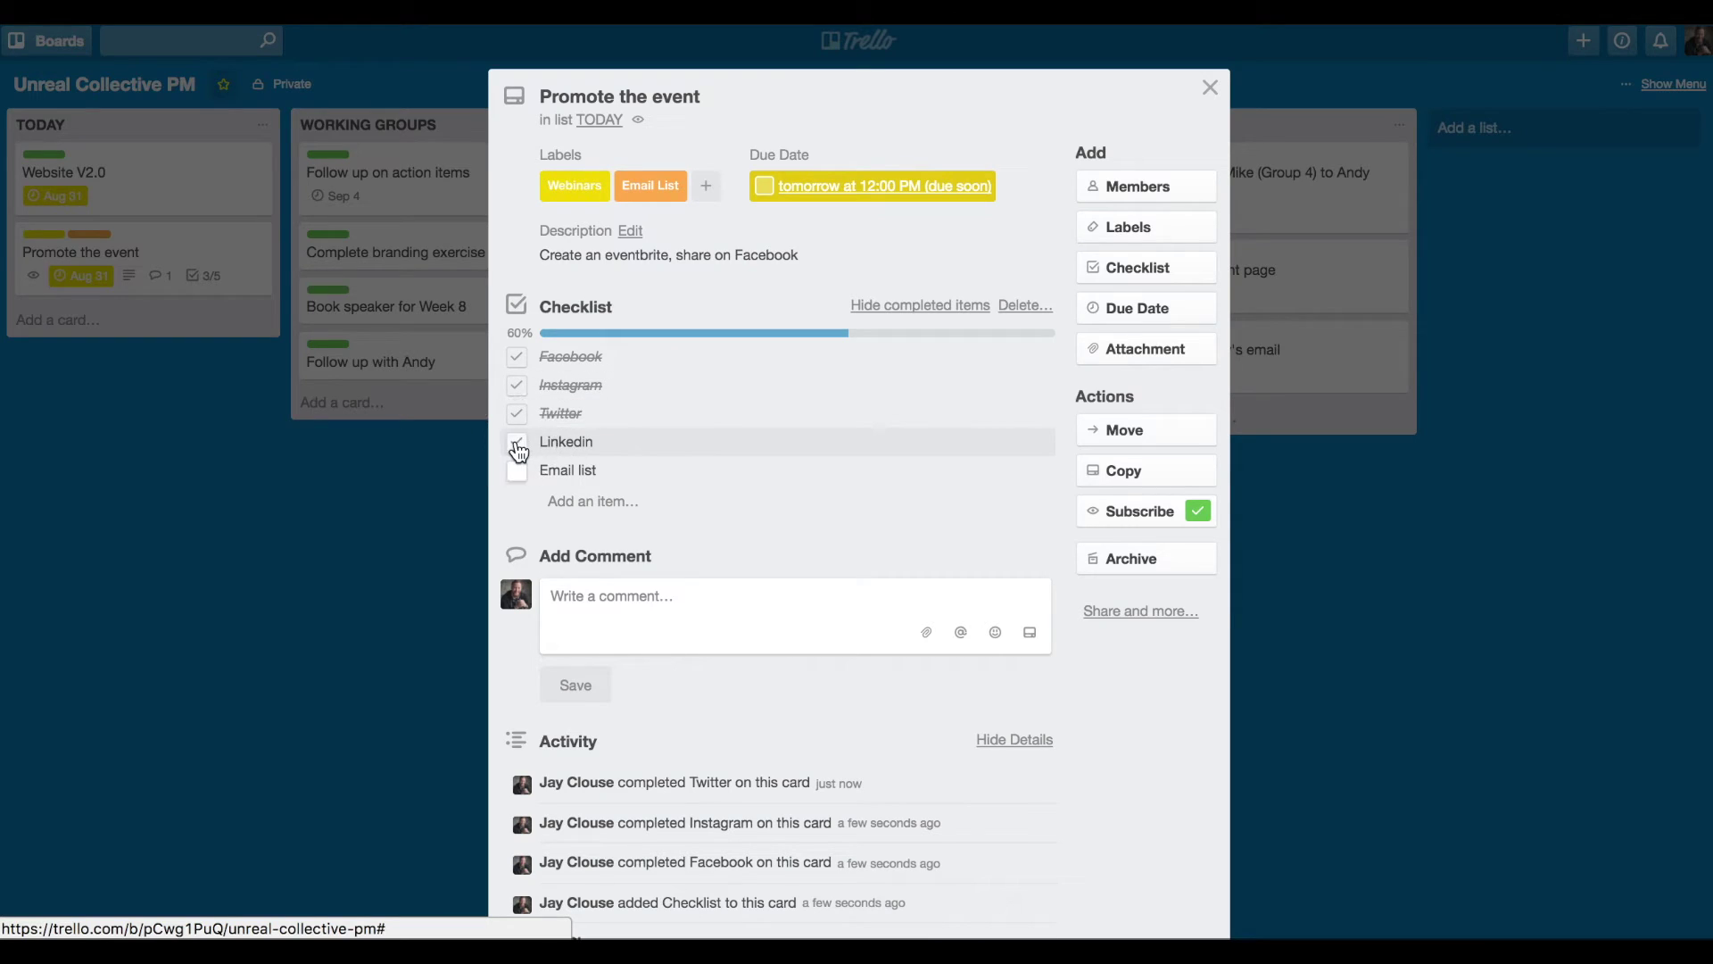
{"action": "left_click", "coordinate": [517, 450]}
{"action": "left_click", "coordinate": [517, 470]}
{"action": "left_click", "coordinate": [291, 625]}
{"action": "left_click_drag", "start_coordinate": [169, 259], "coordinate": [1258, 433]}
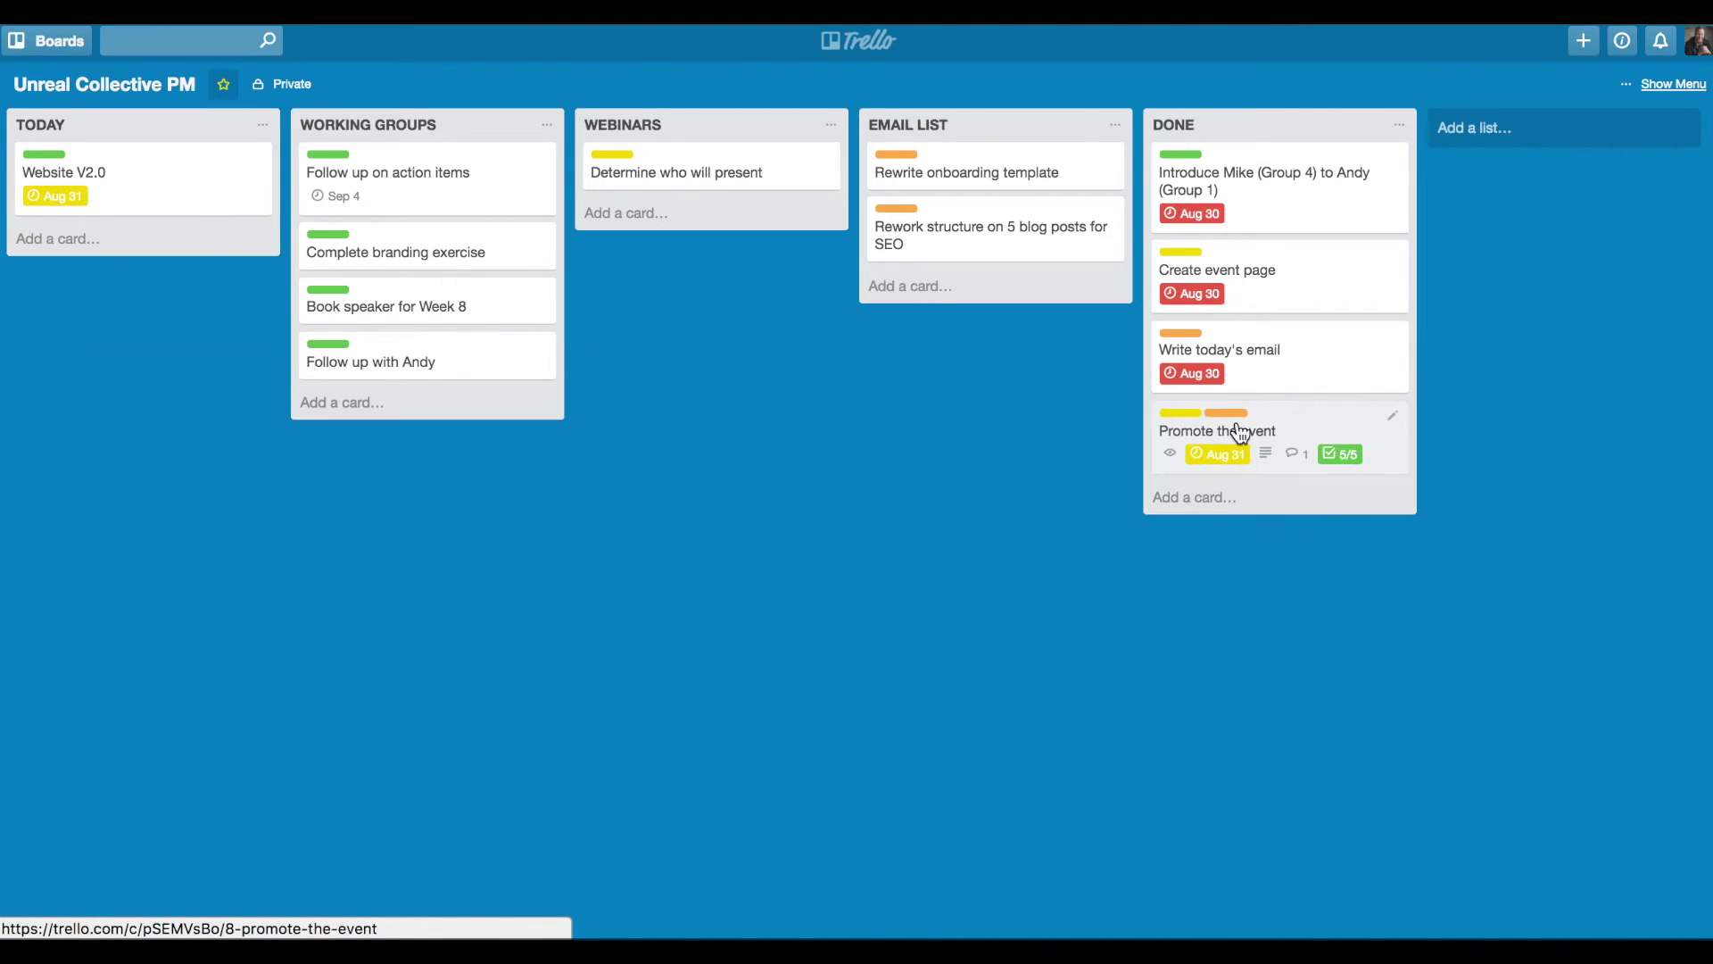
{"action": "left_click", "coordinate": [205, 42]}
{"action": "type", "text": "promot"}
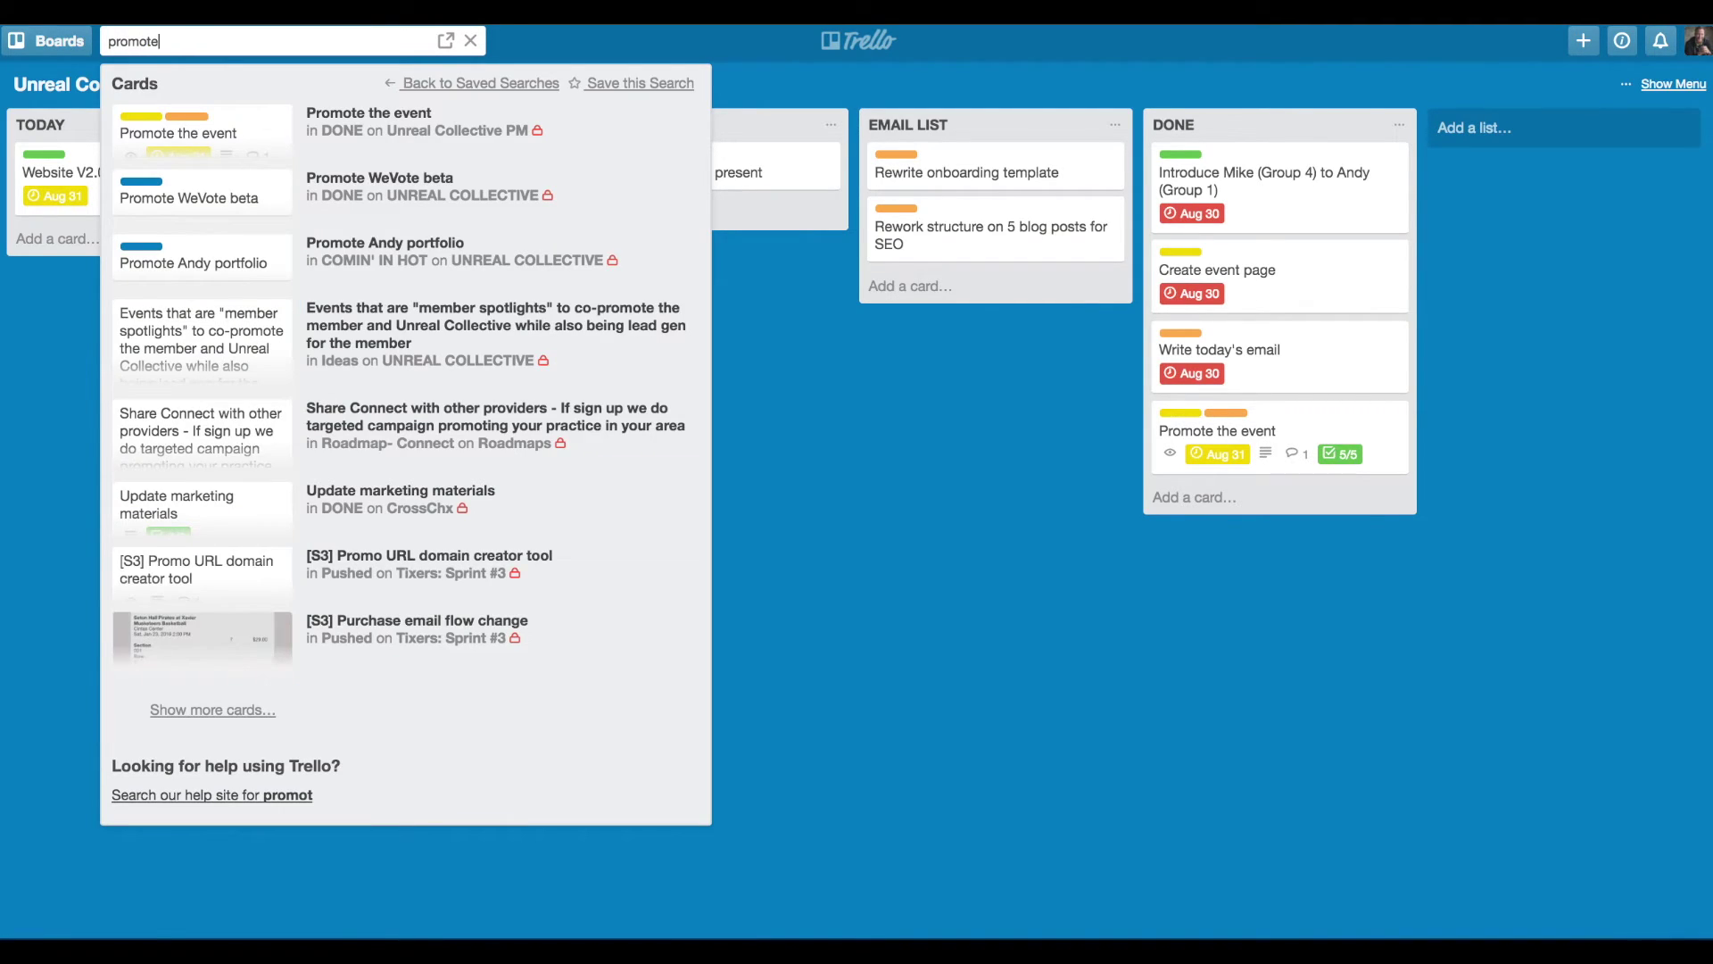
{"action": "type", "text": "e"}
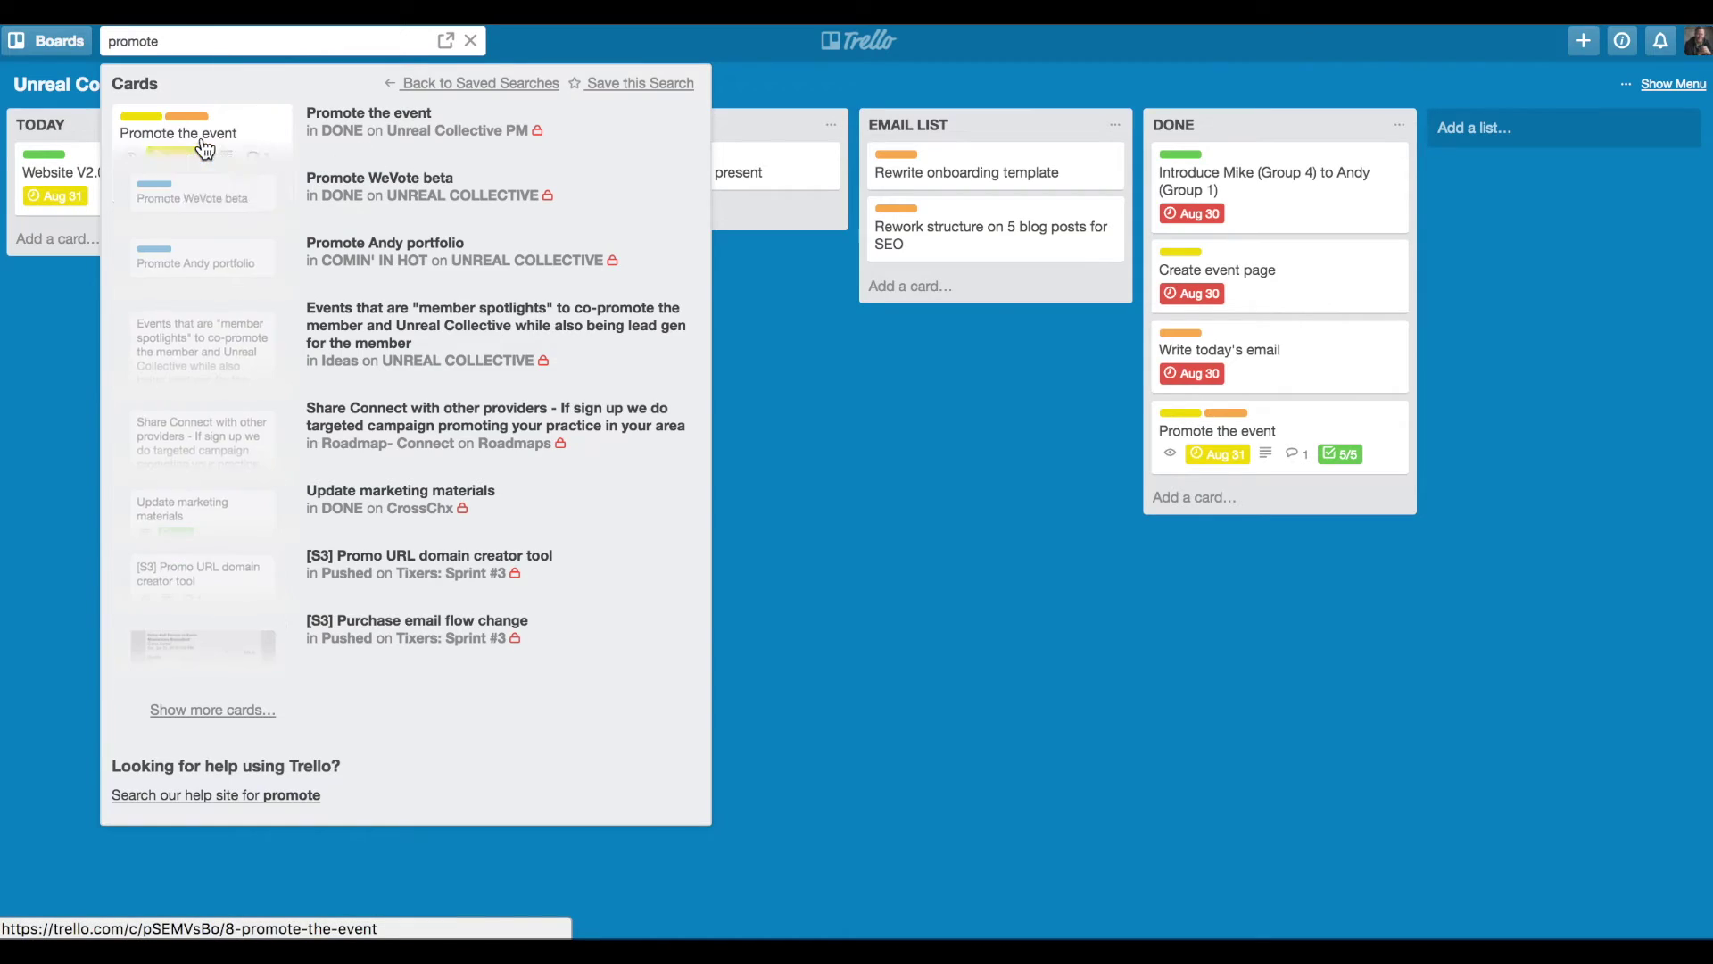
{"action": "left_click", "coordinate": [1014, 452]}
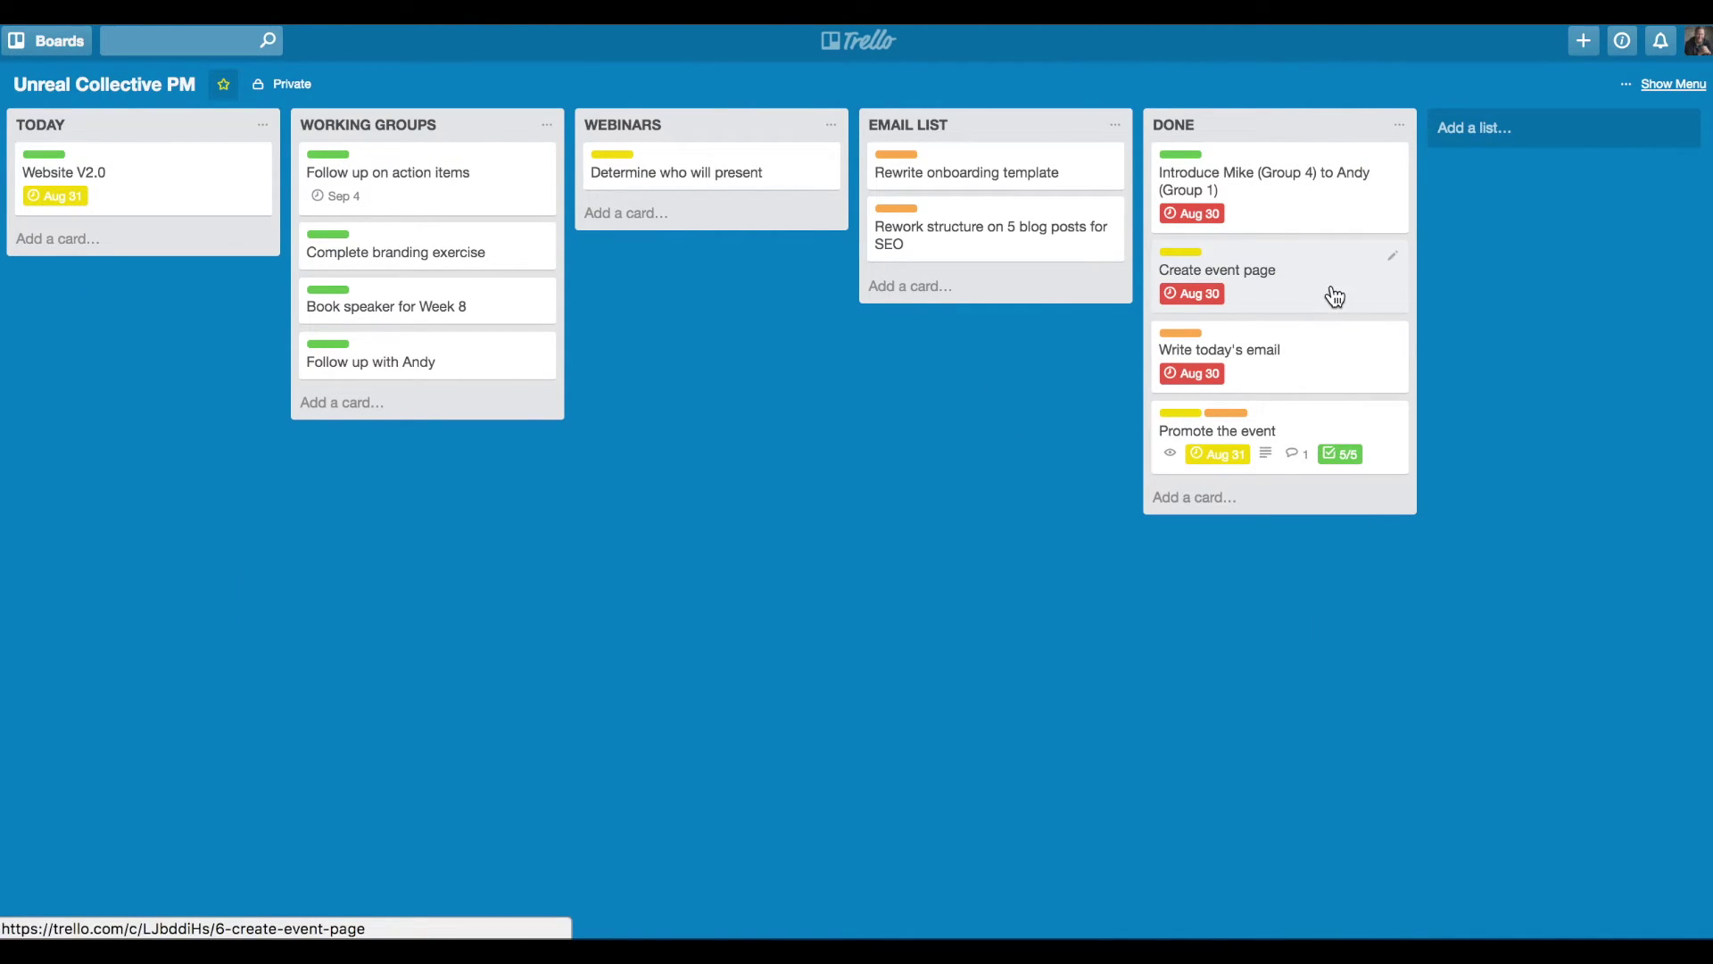
{"action": "left_click", "coordinate": [1399, 127]}
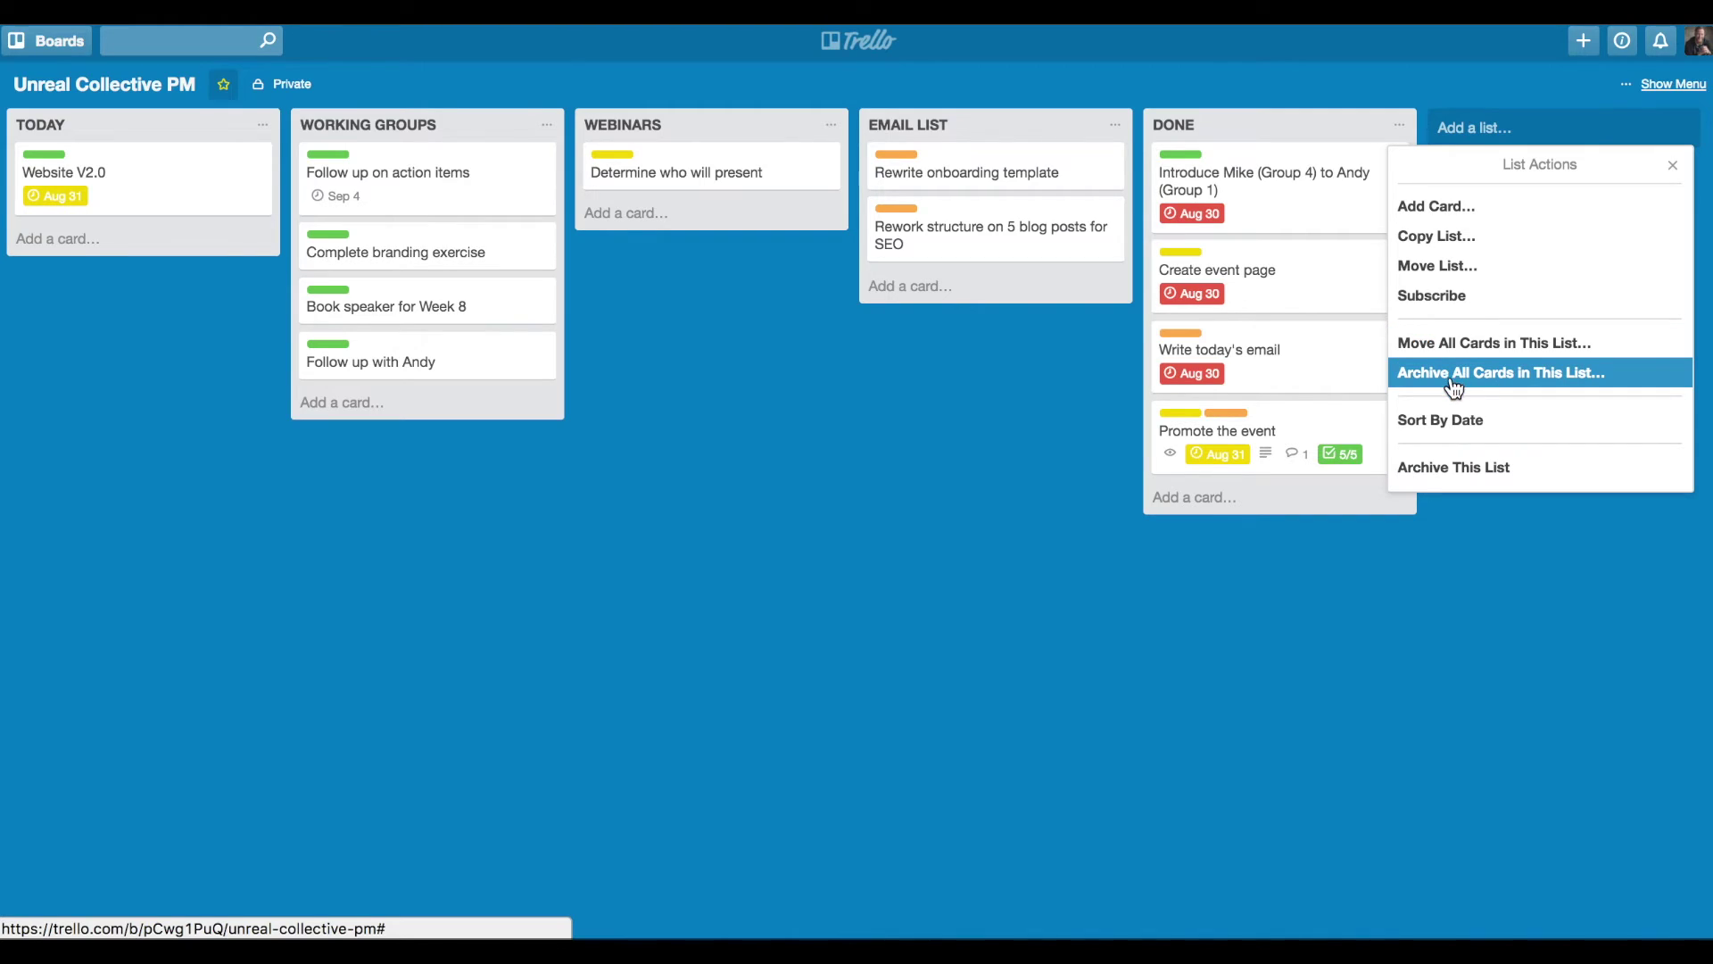
{"action": "left_click", "coordinate": [705, 587]}
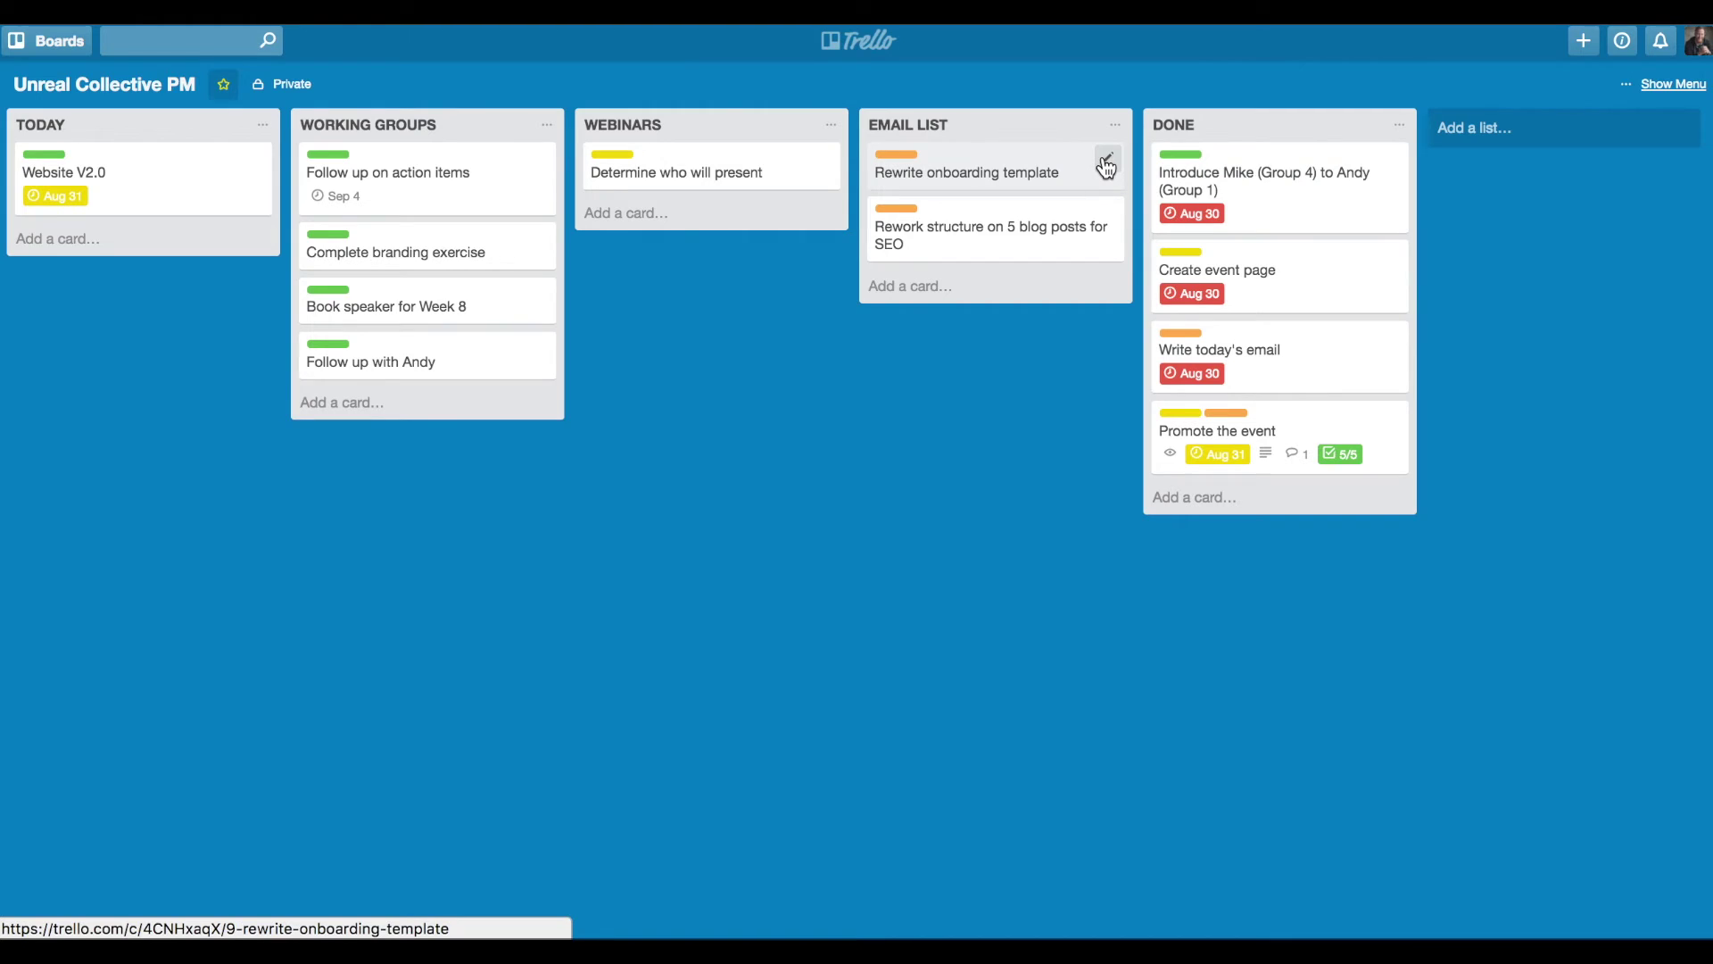
Give Rewrite onboarding template an Aug 31 due date and move it from Email List to Today.
{"action": "left_click", "coordinate": [1106, 165]}
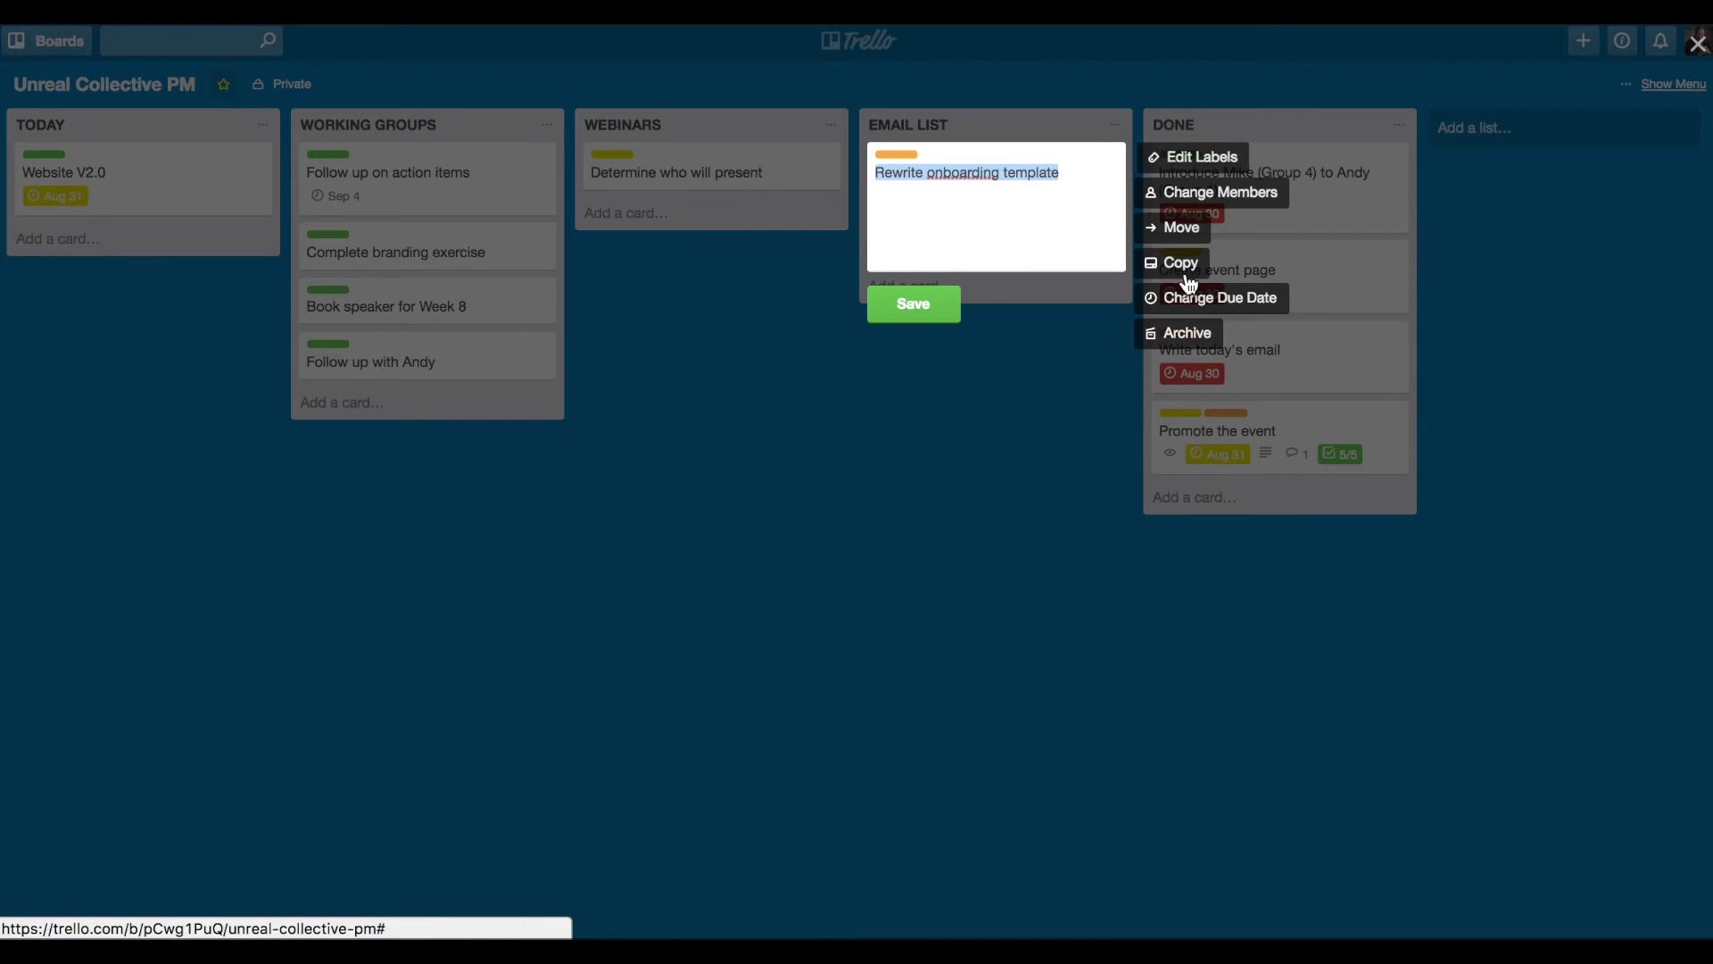
{"action": "left_click", "coordinate": [1185, 301]}
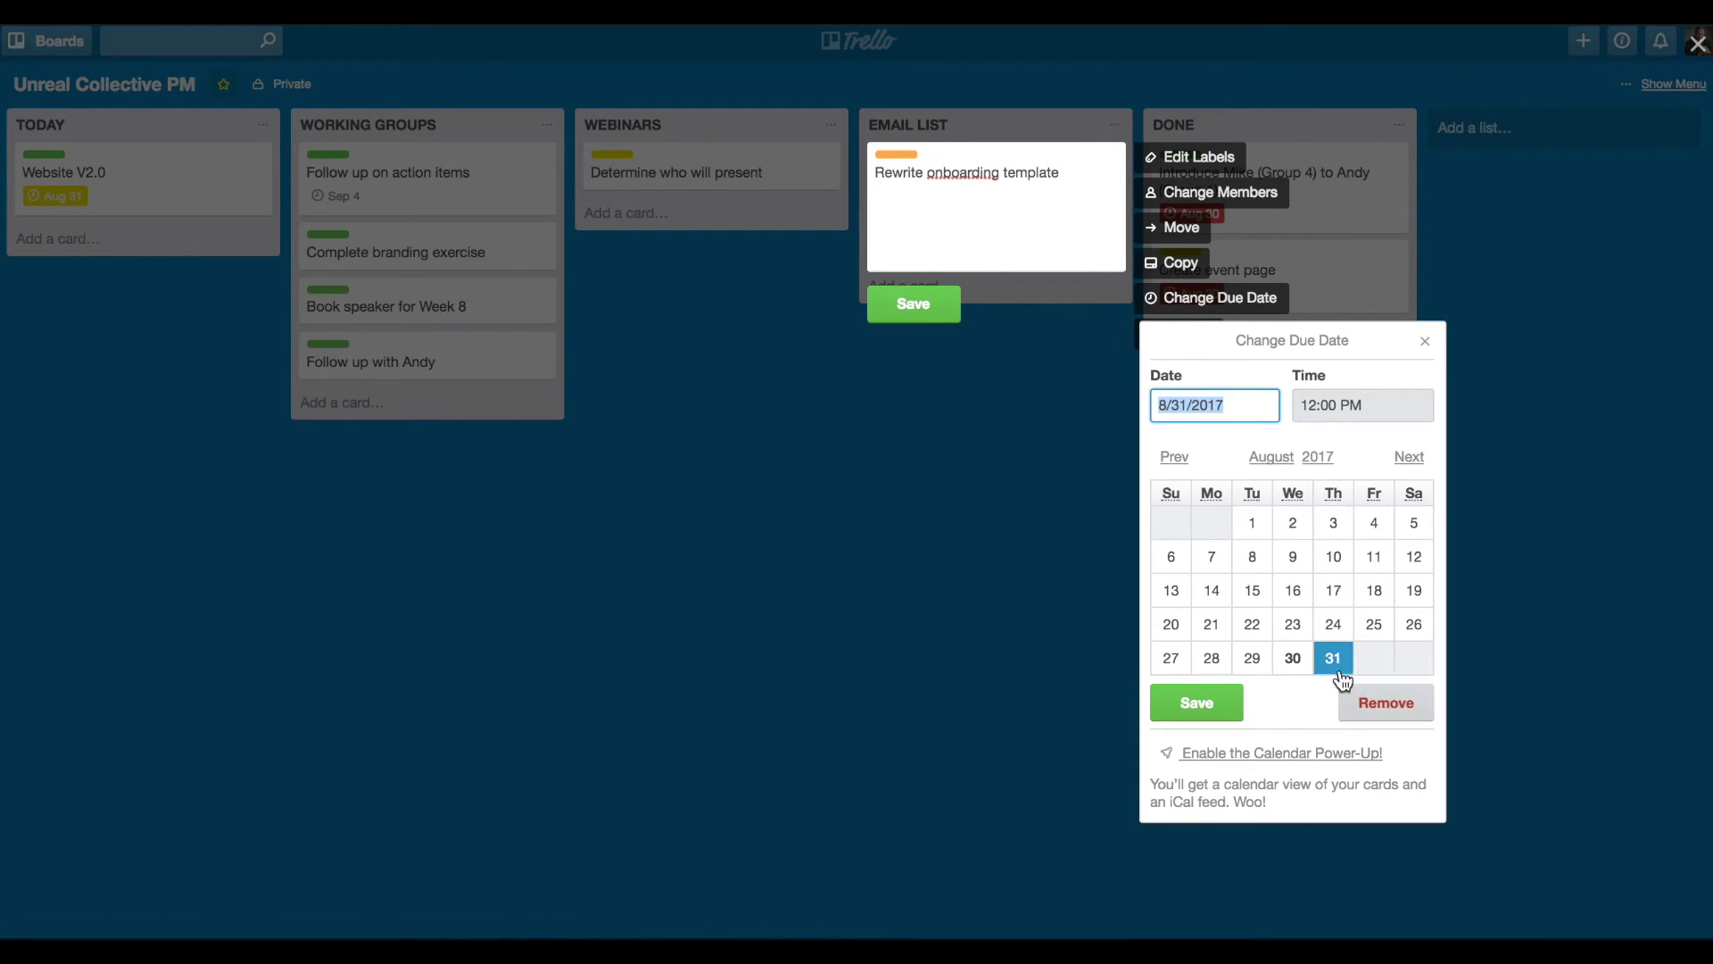
{"action": "left_click", "coordinate": [1197, 702]}
{"action": "left_click", "coordinate": [944, 319]}
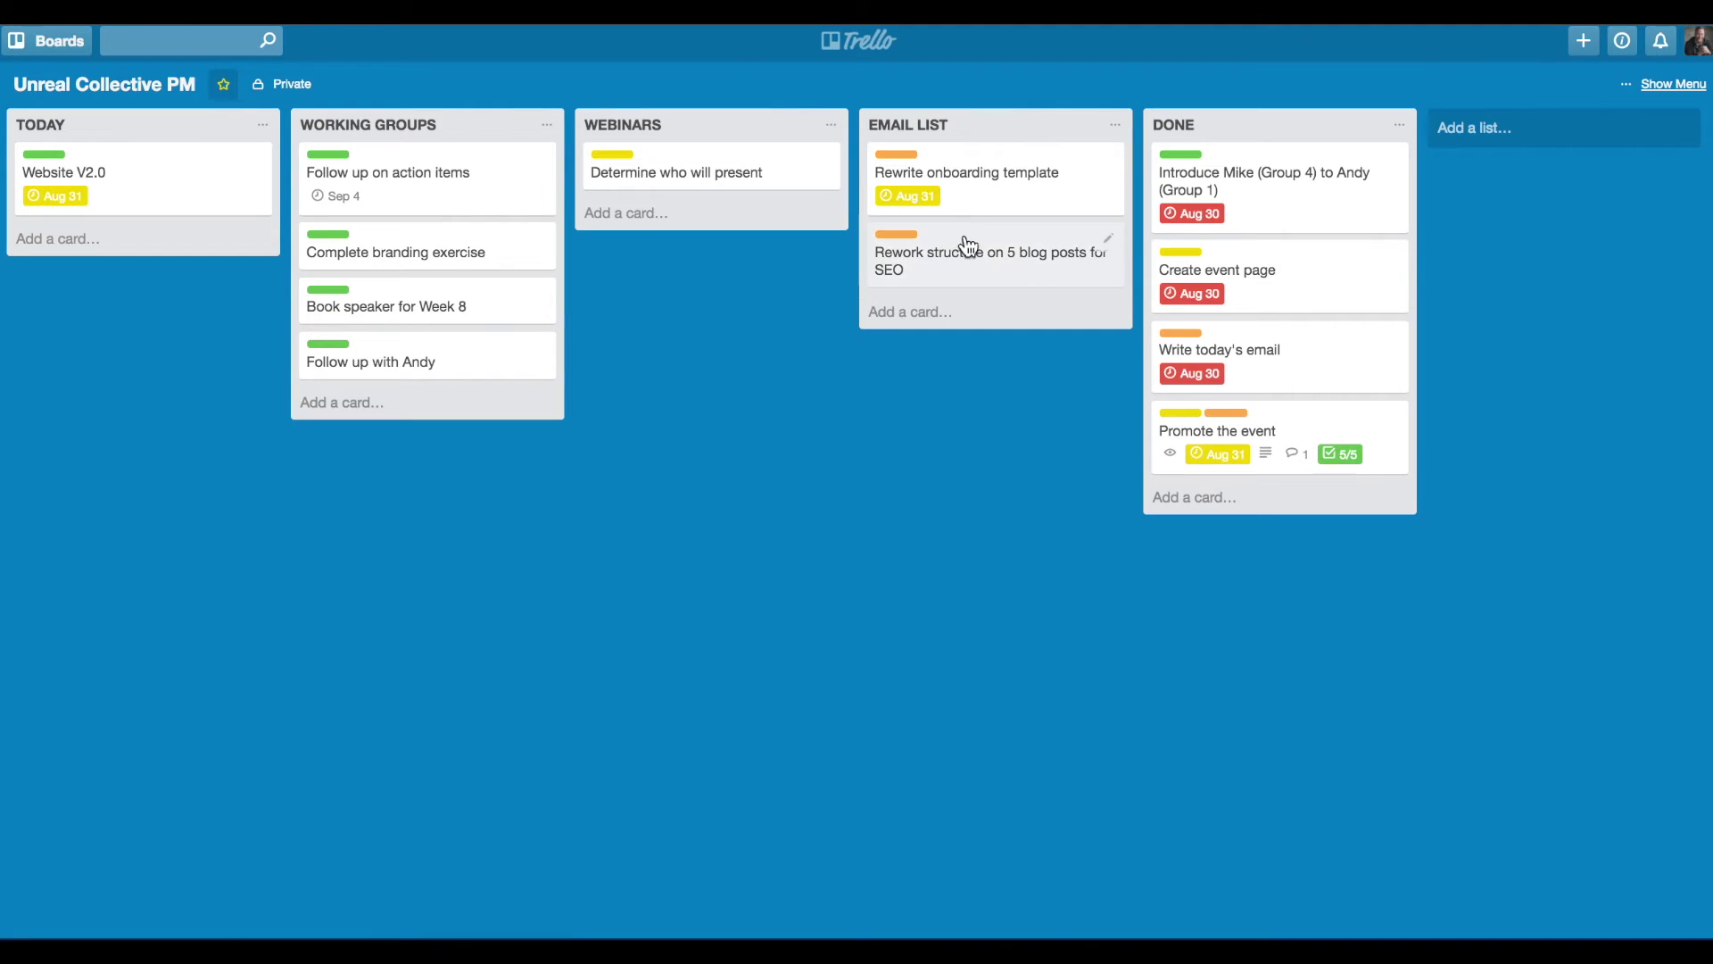
{"action": "left_click_drag", "start_coordinate": [968, 249], "coordinate": [160, 289]}
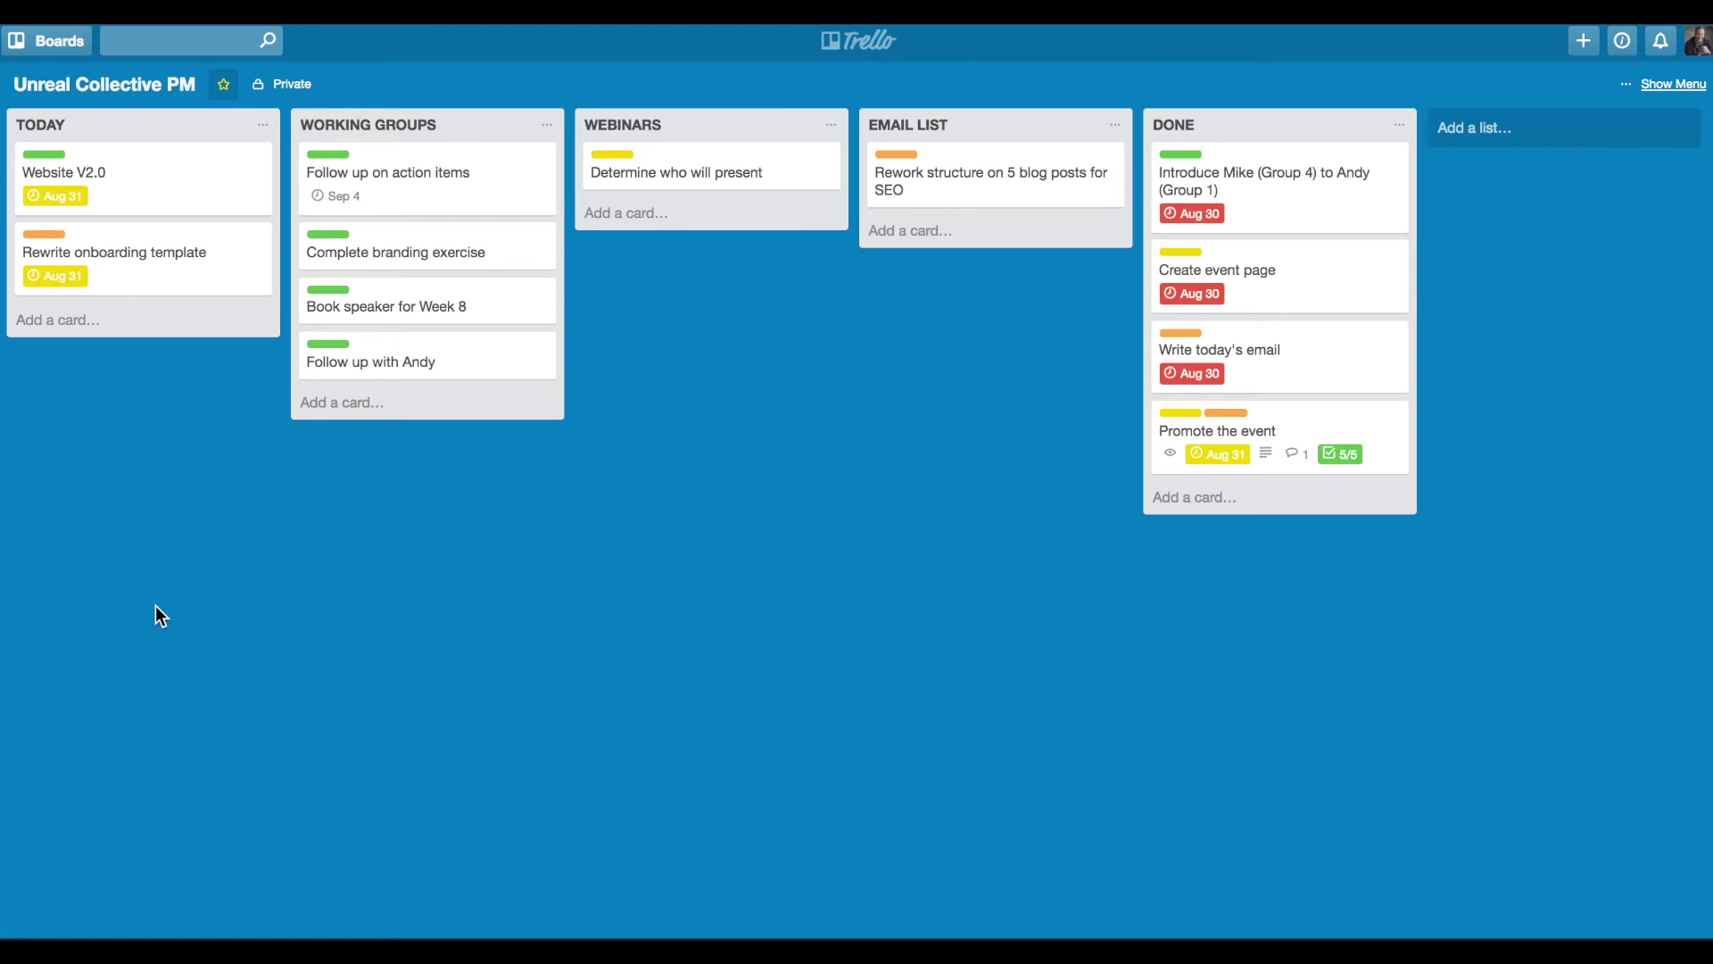
{"action": "left_click", "coordinate": [1520, 141]}
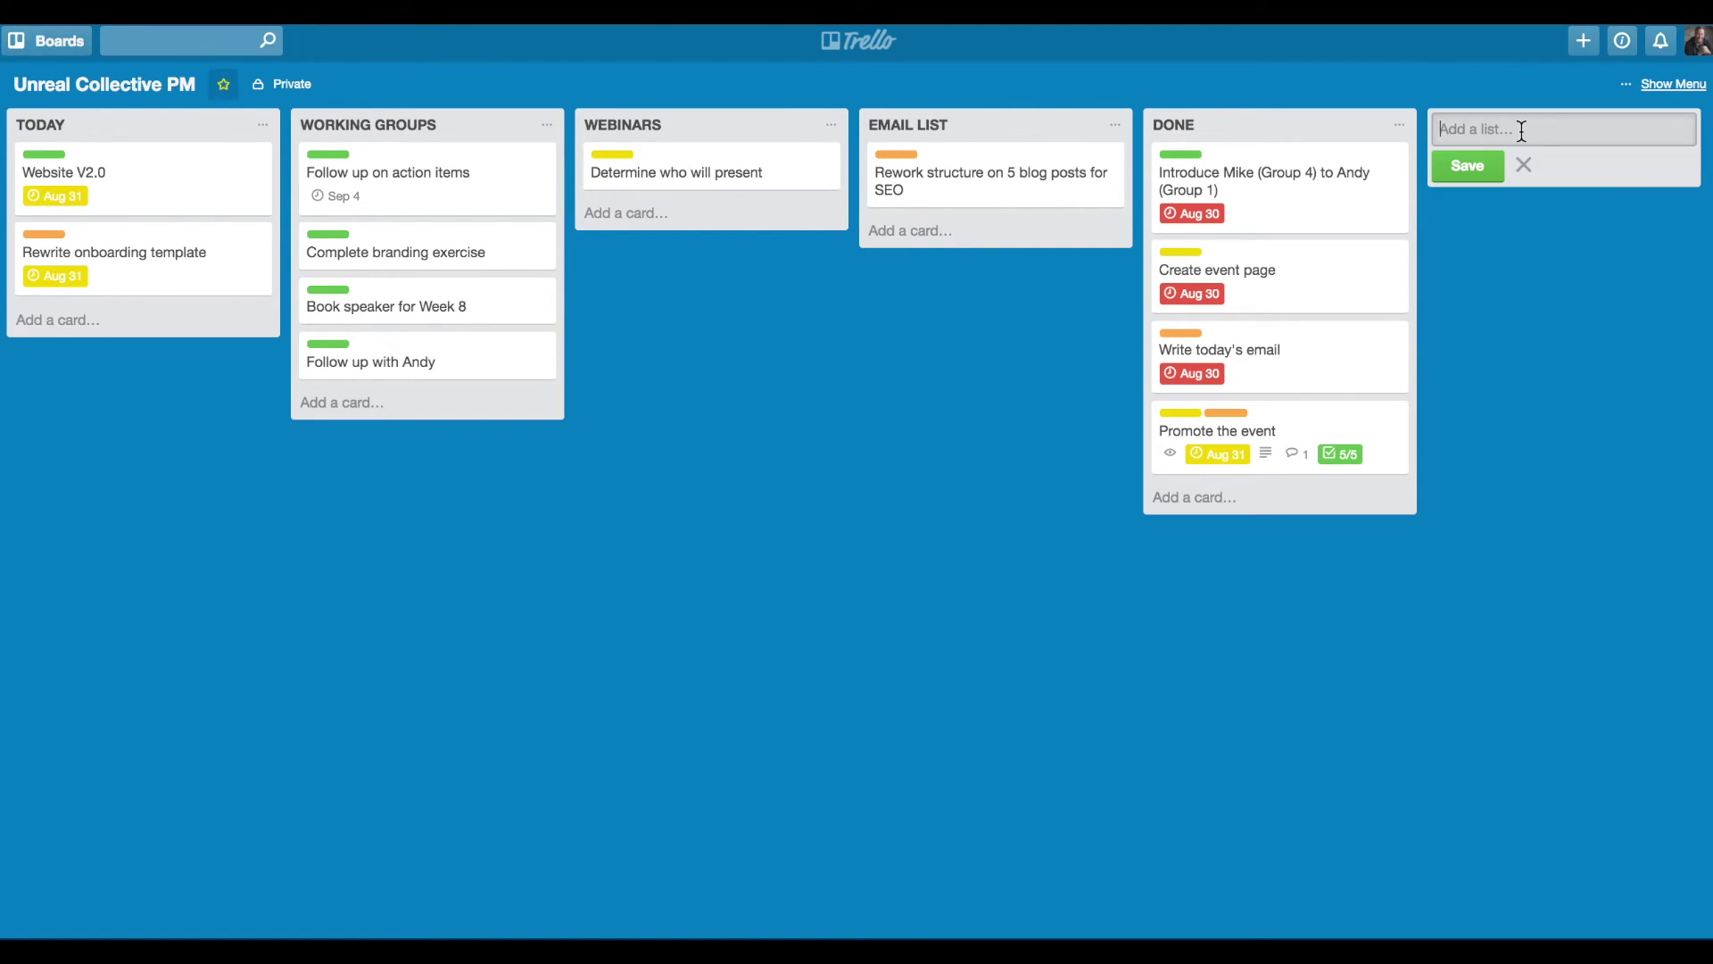
Create an IDEAS list holding a 'Run an all day summit with members of Unreal Collective' card.
{"action": "type", "text": "IDEAS"}
{"action": "key", "text": "Return"}
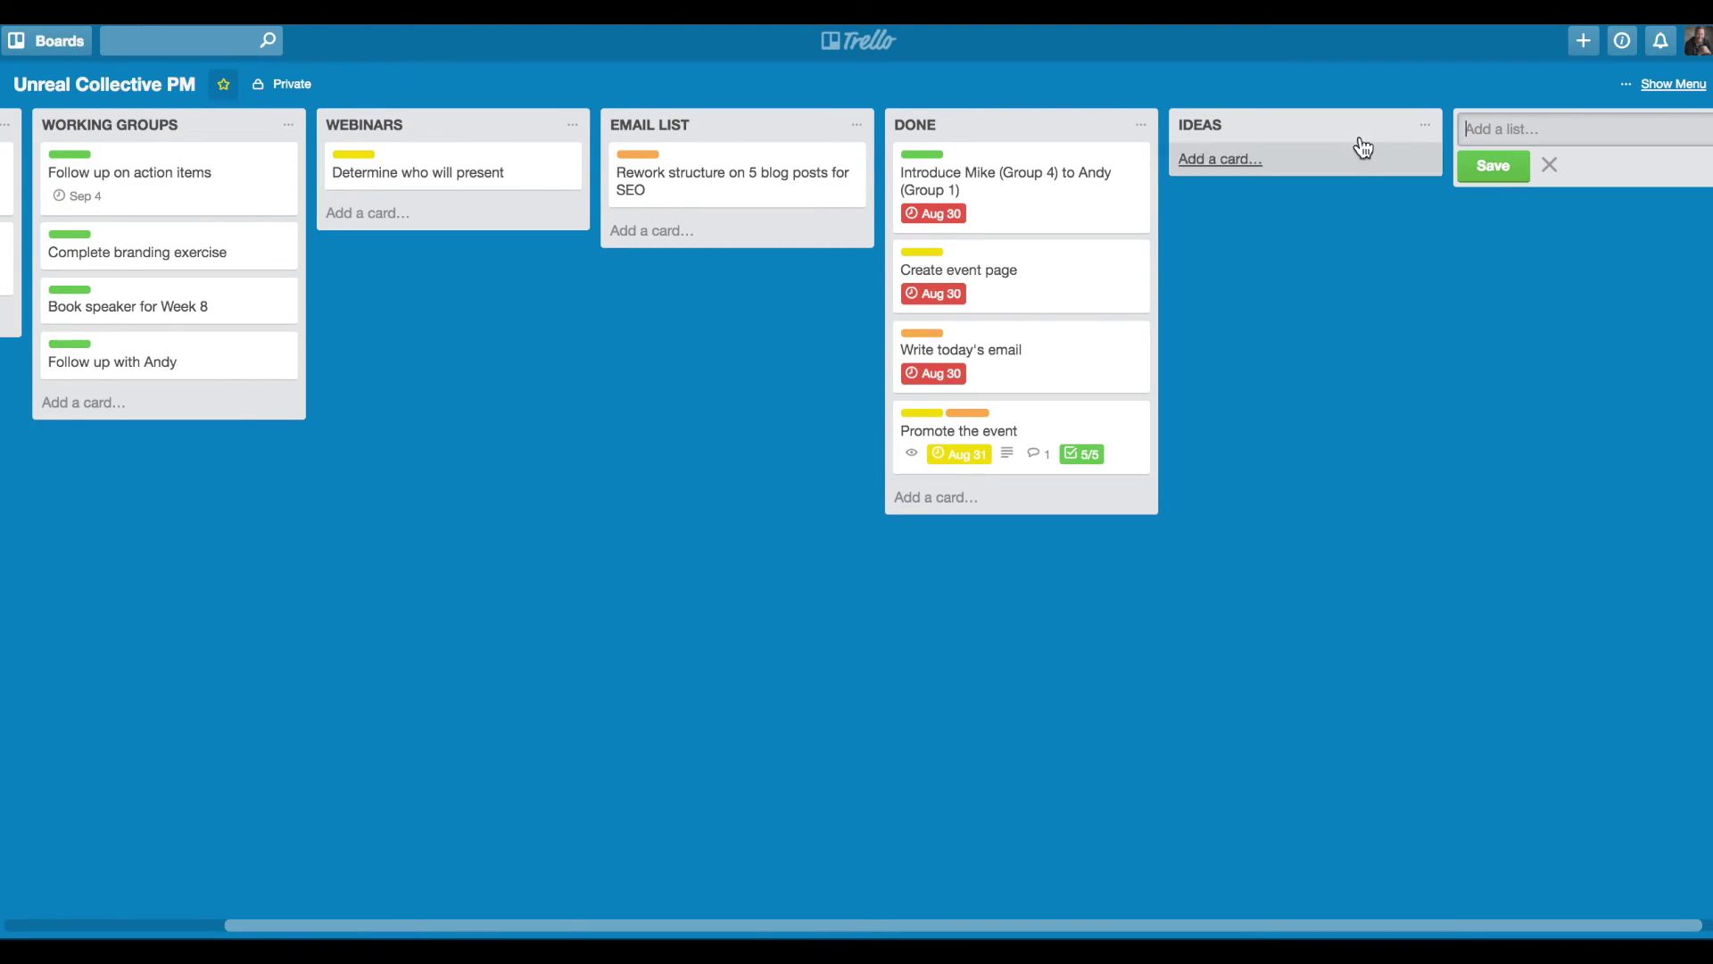
{"action": "left_click", "coordinate": [1310, 157]}
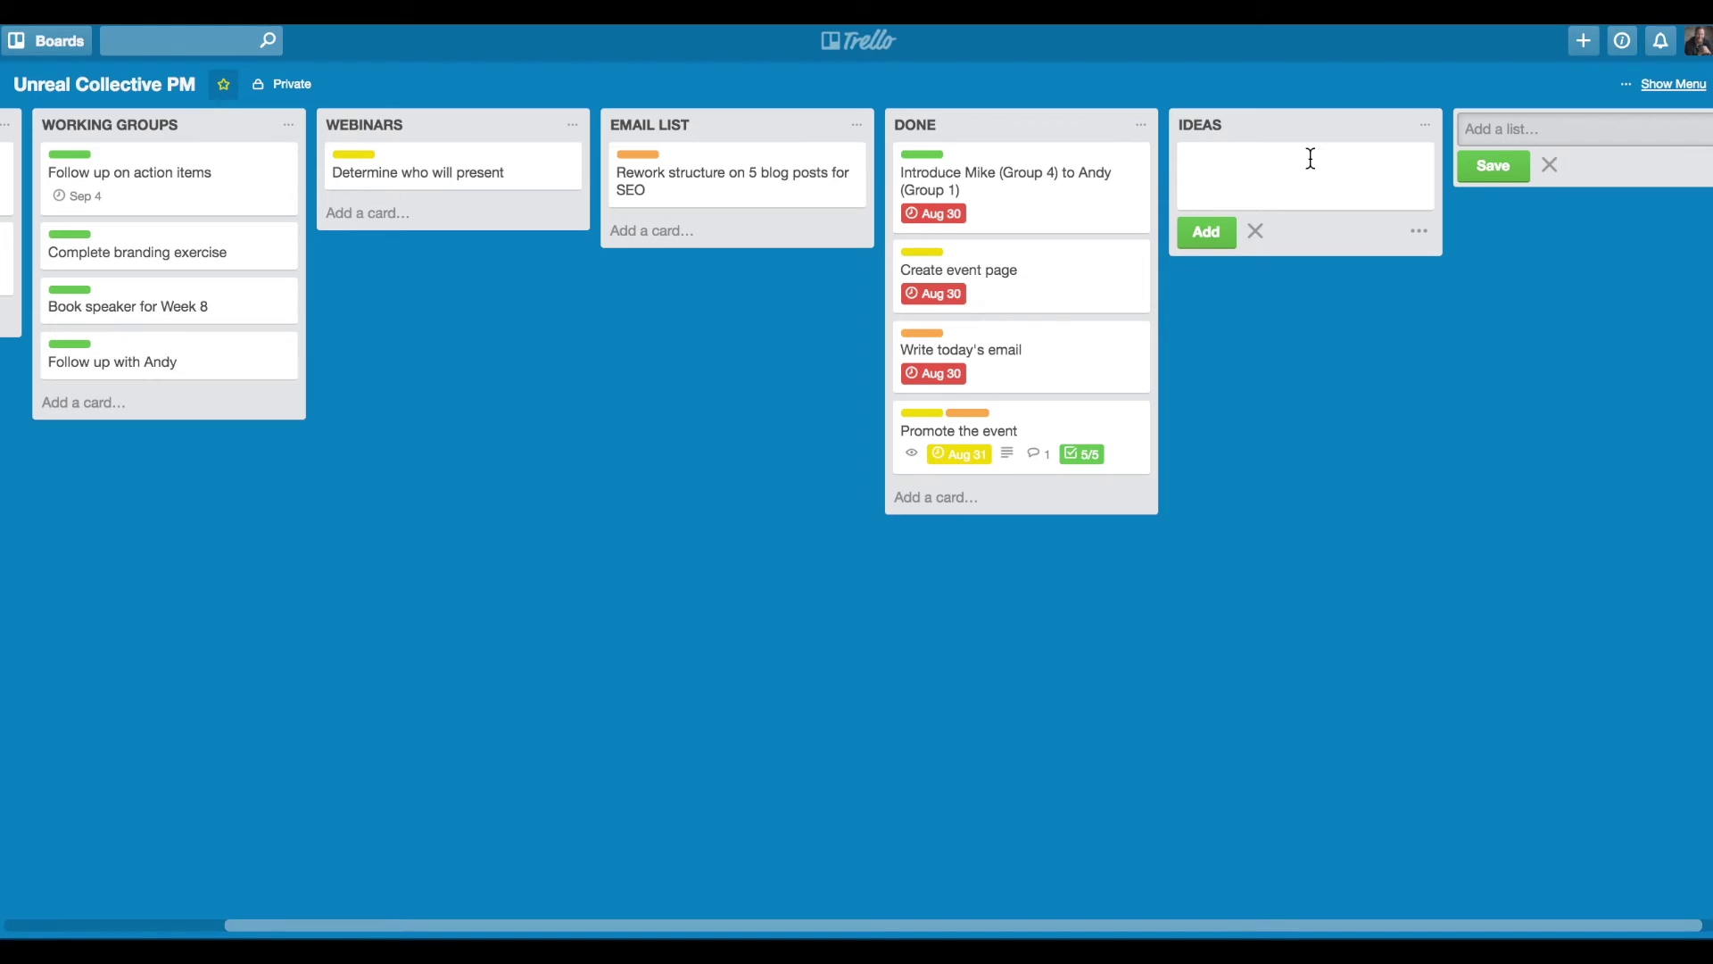
{"action": "type", "text": "Run a n all day summit with members of Unreal Collective"}
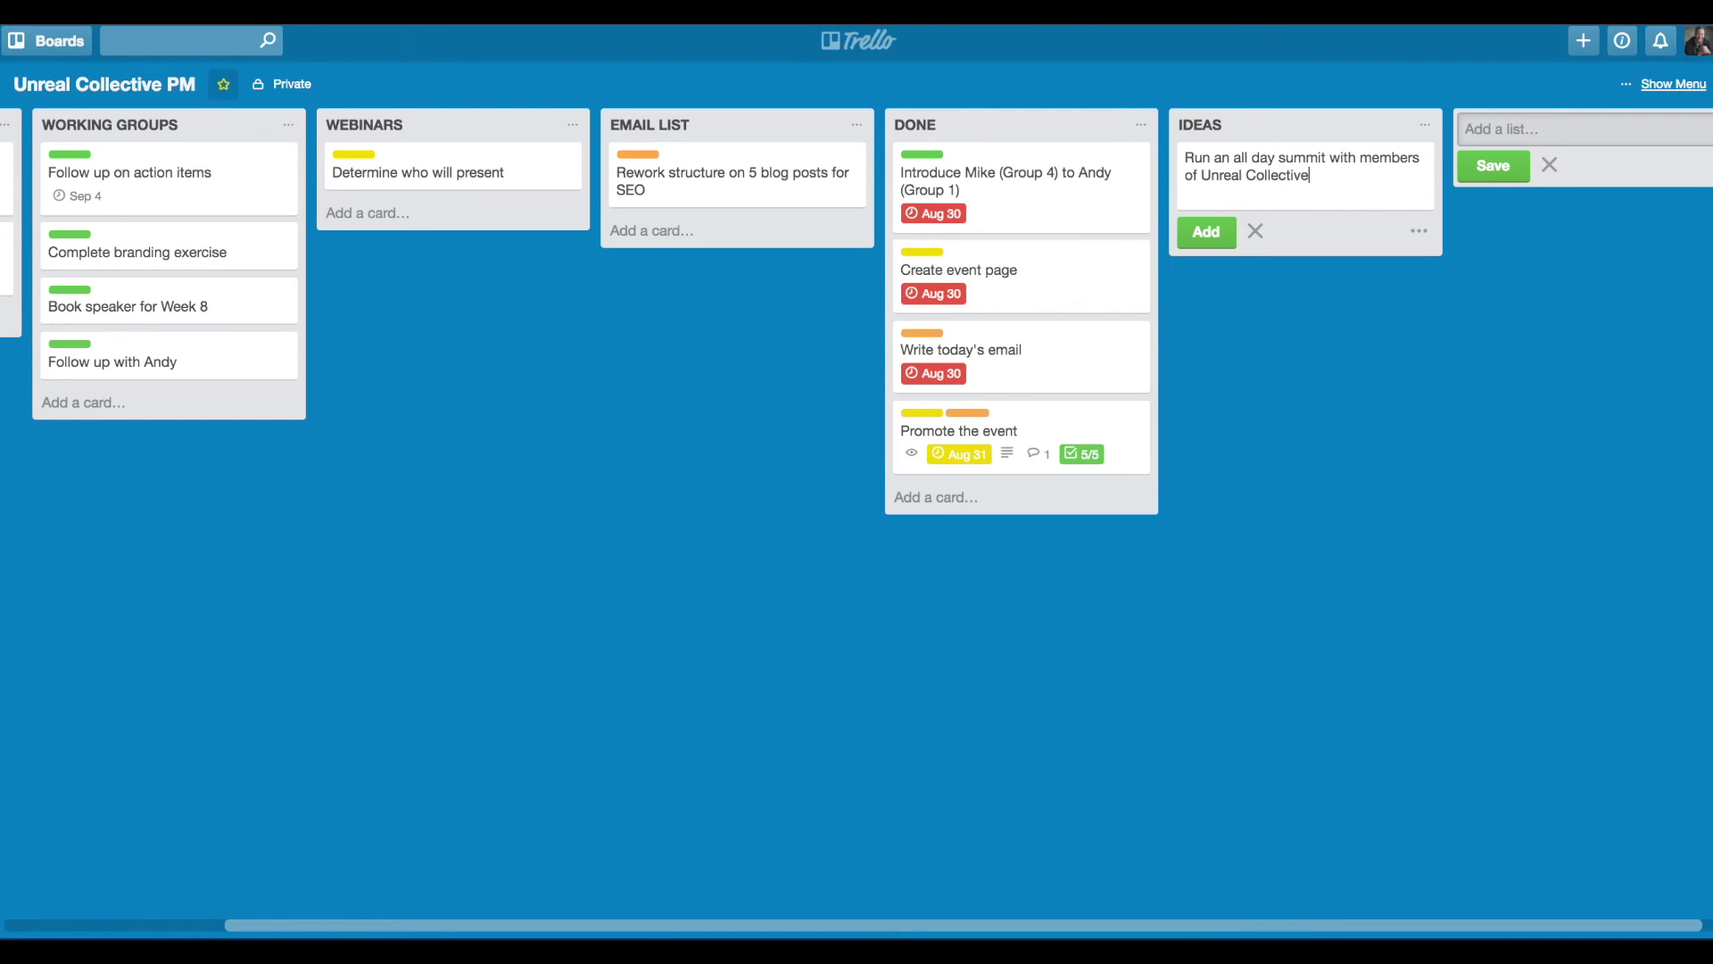
{"action": "key", "text": "Return"}
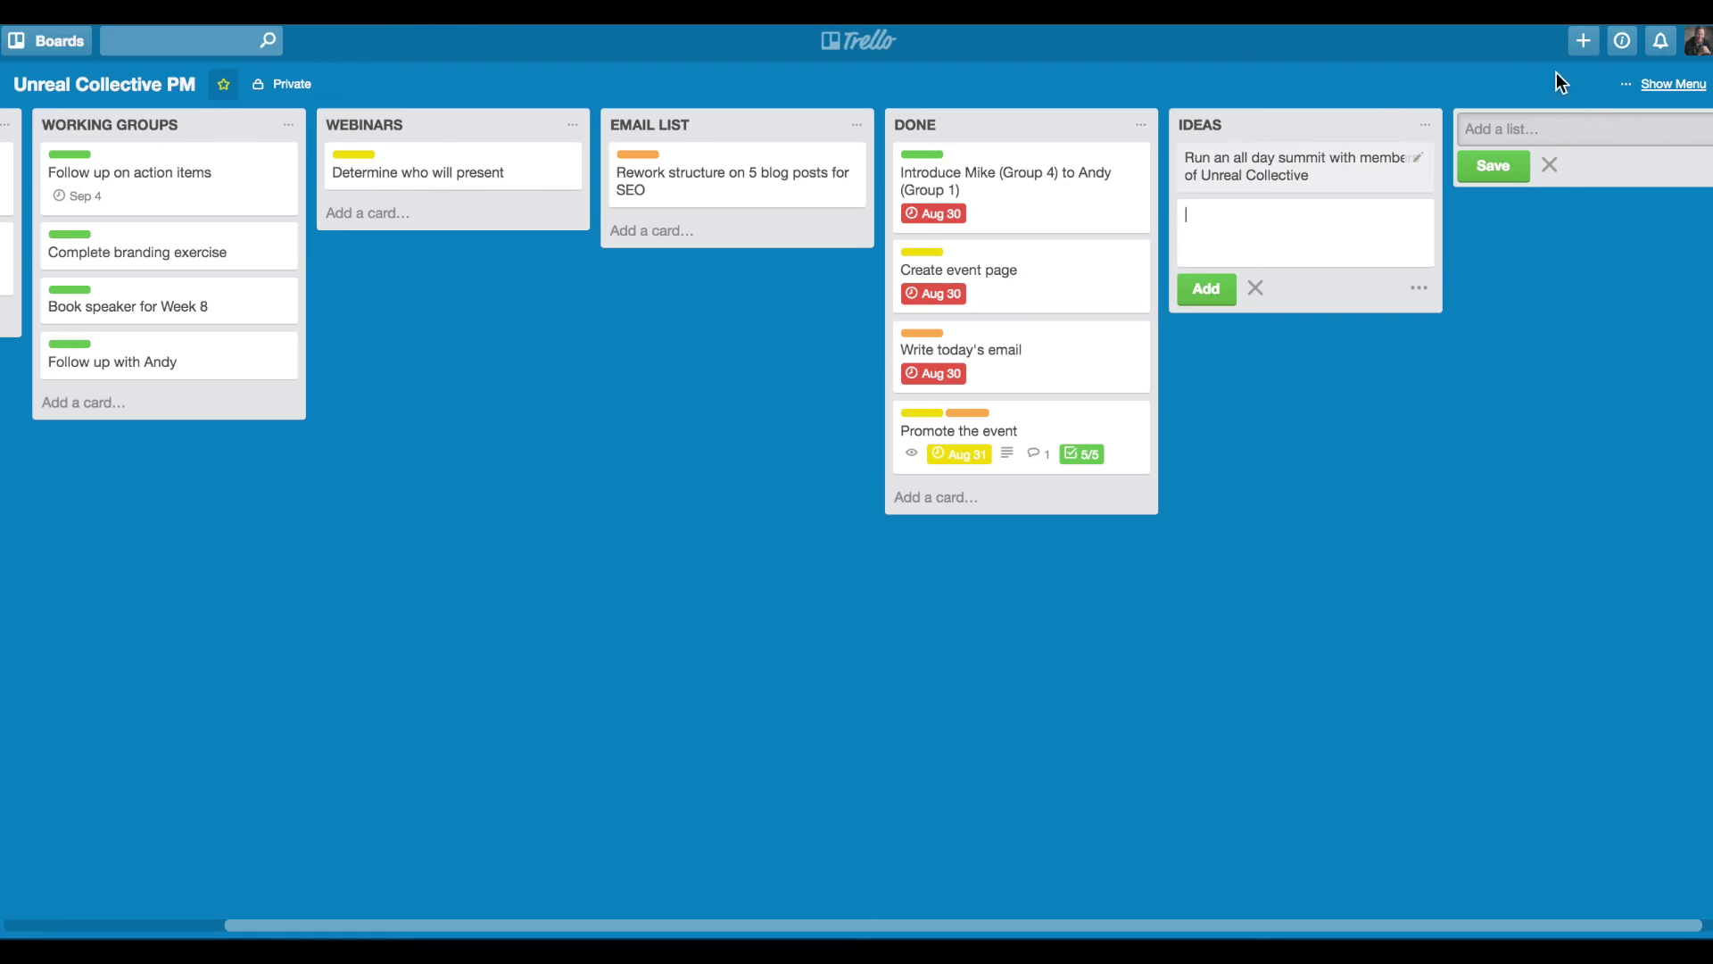
{"action": "left_click", "coordinate": [1550, 165]}
{"action": "left_click", "coordinate": [1256, 287]}
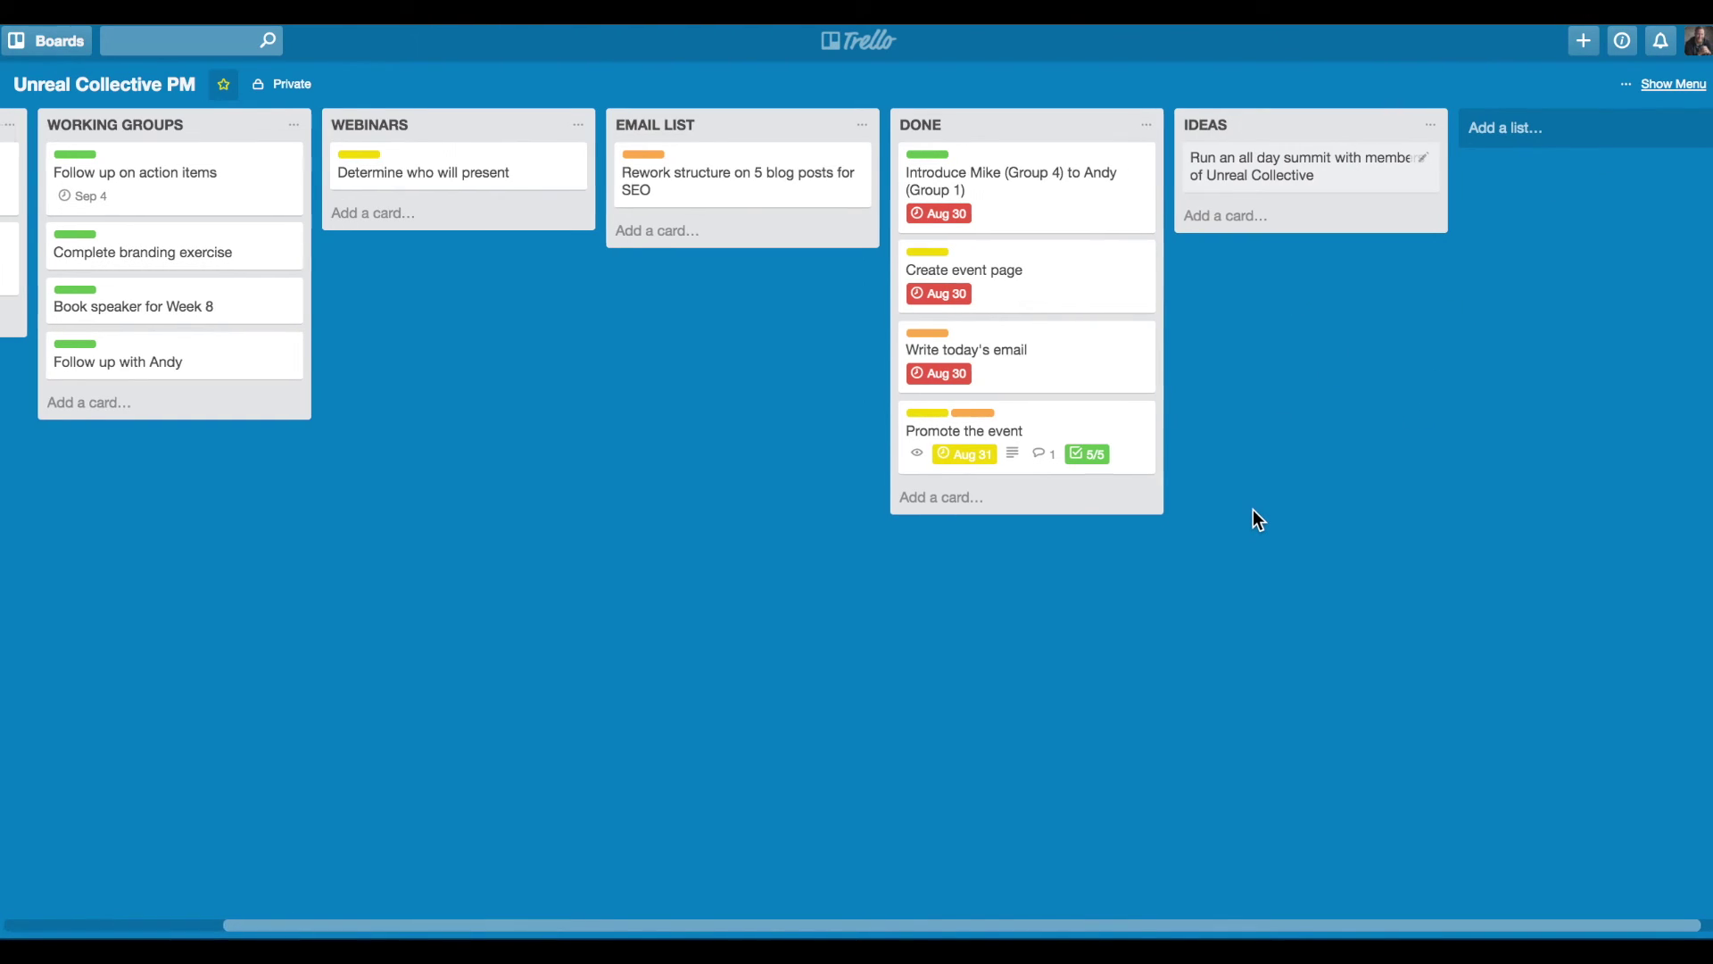
{"action": "scroll", "coordinate": [1253, 510], "scroll_direction": "left", "scroll_amount": 5}
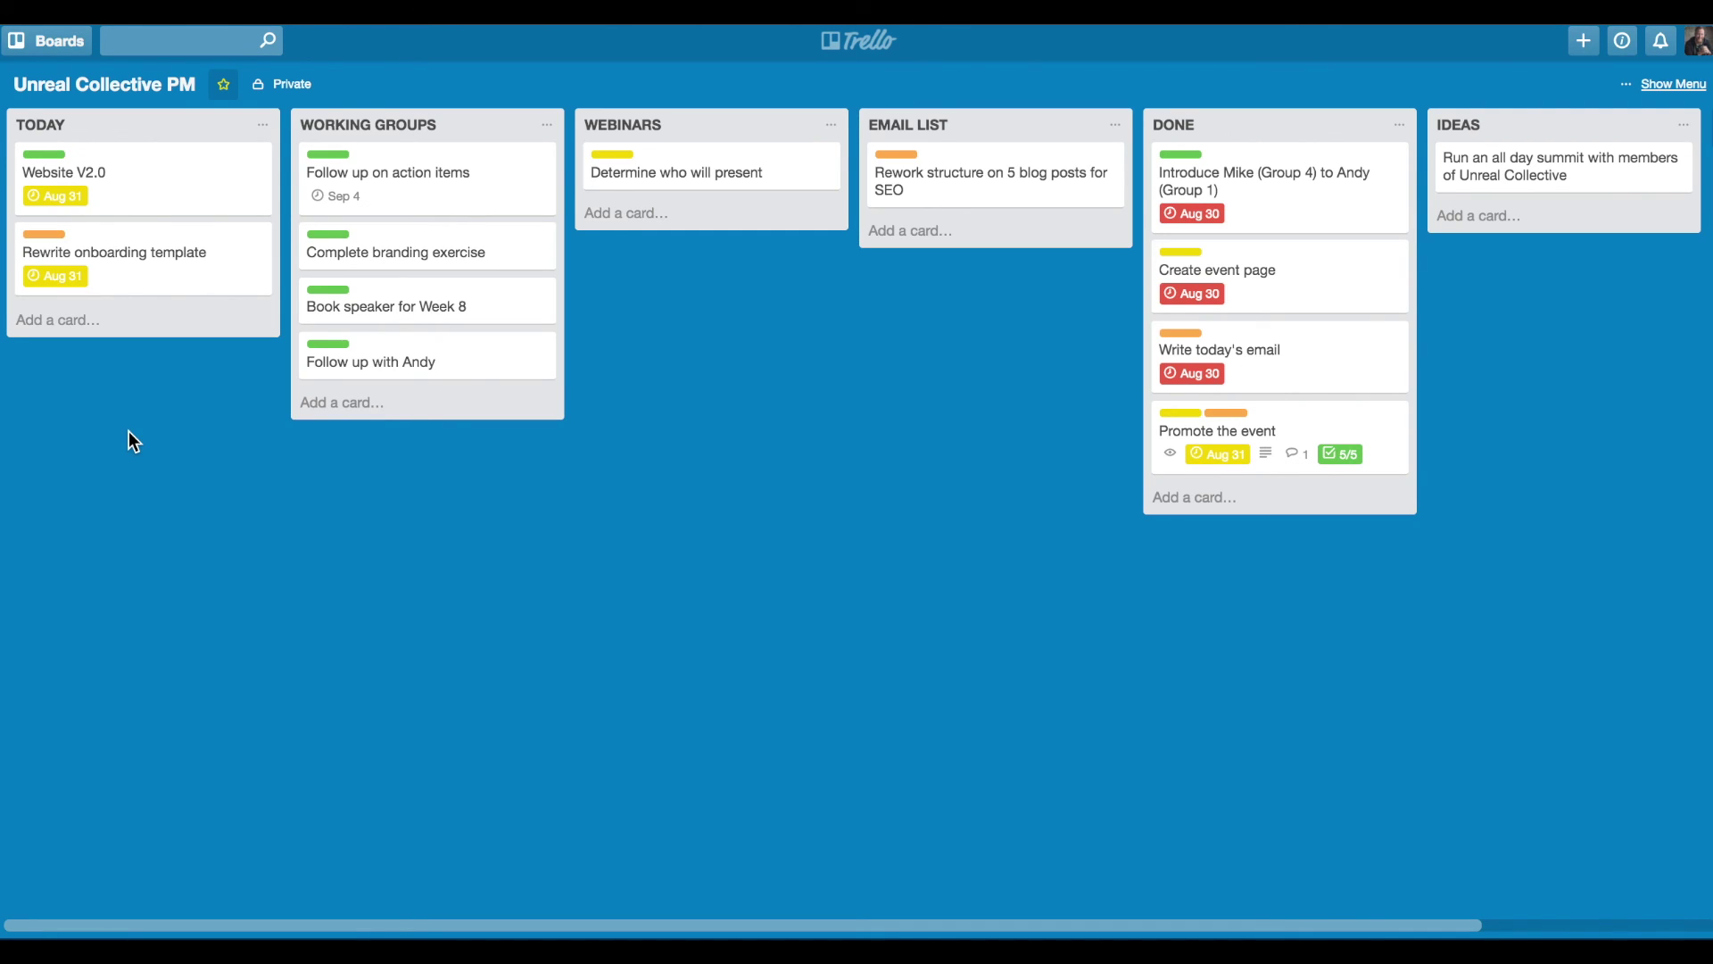
{"action": "left_click", "coordinate": [327, 410]}
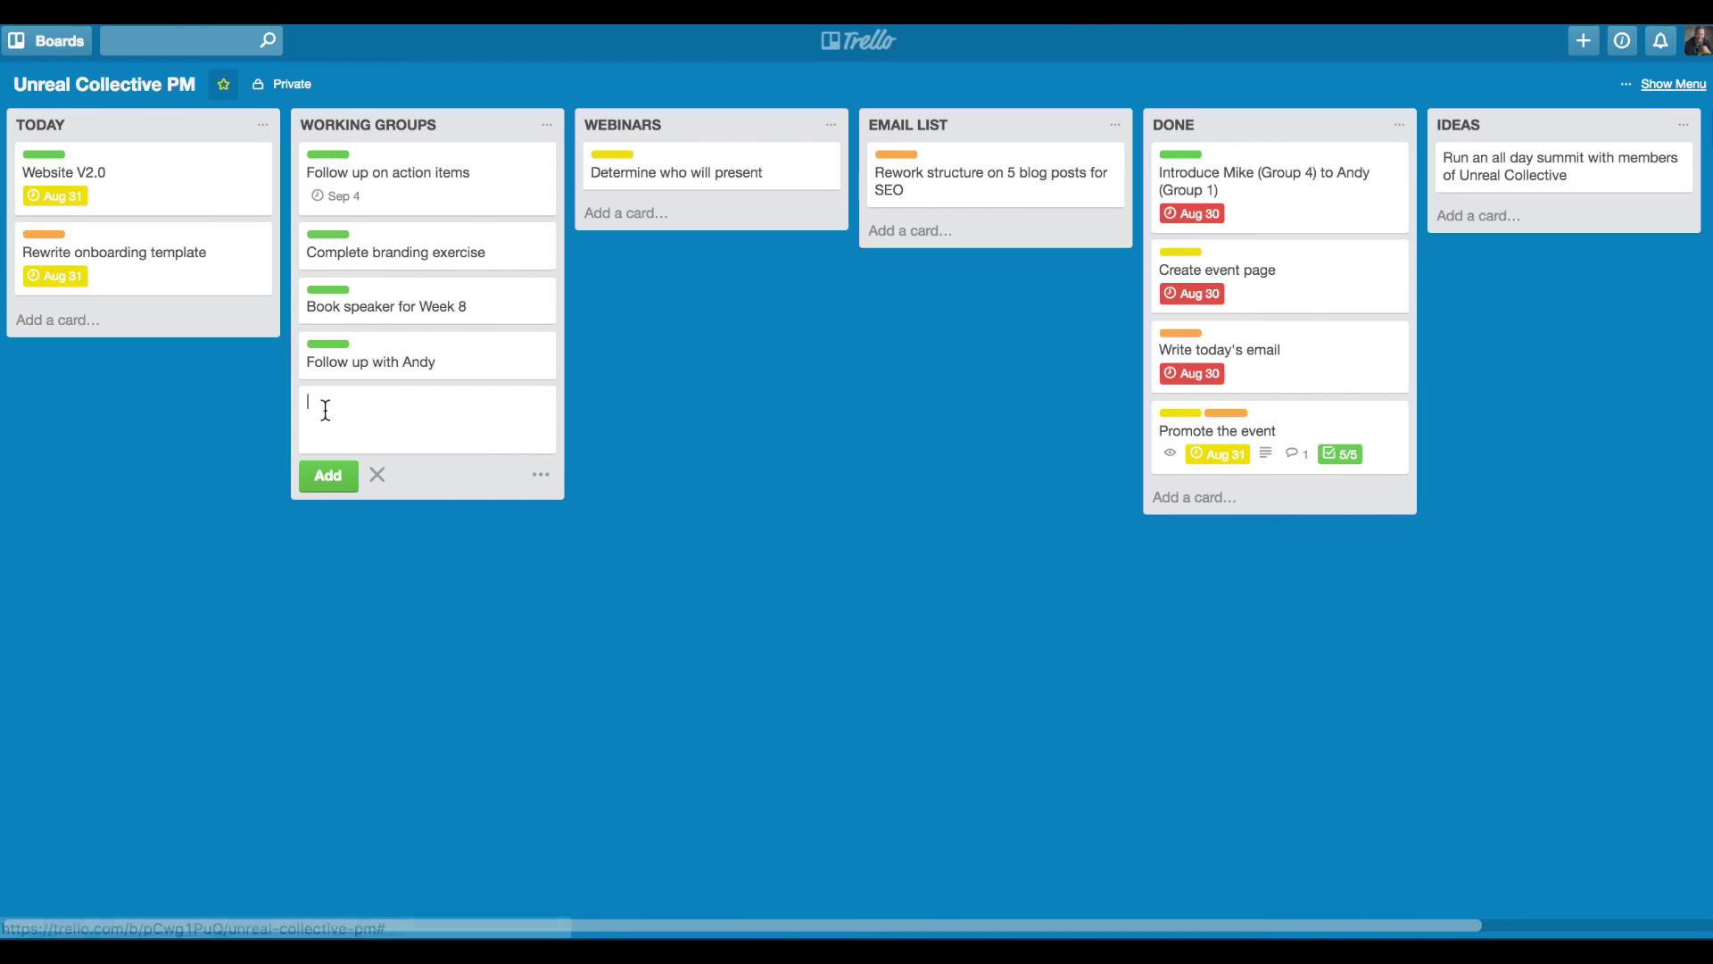
Add a 'Create design graphic' card to the Webinars list.
{"action": "left_click", "coordinate": [641, 214]}
{"action": "type", "text": "C"}
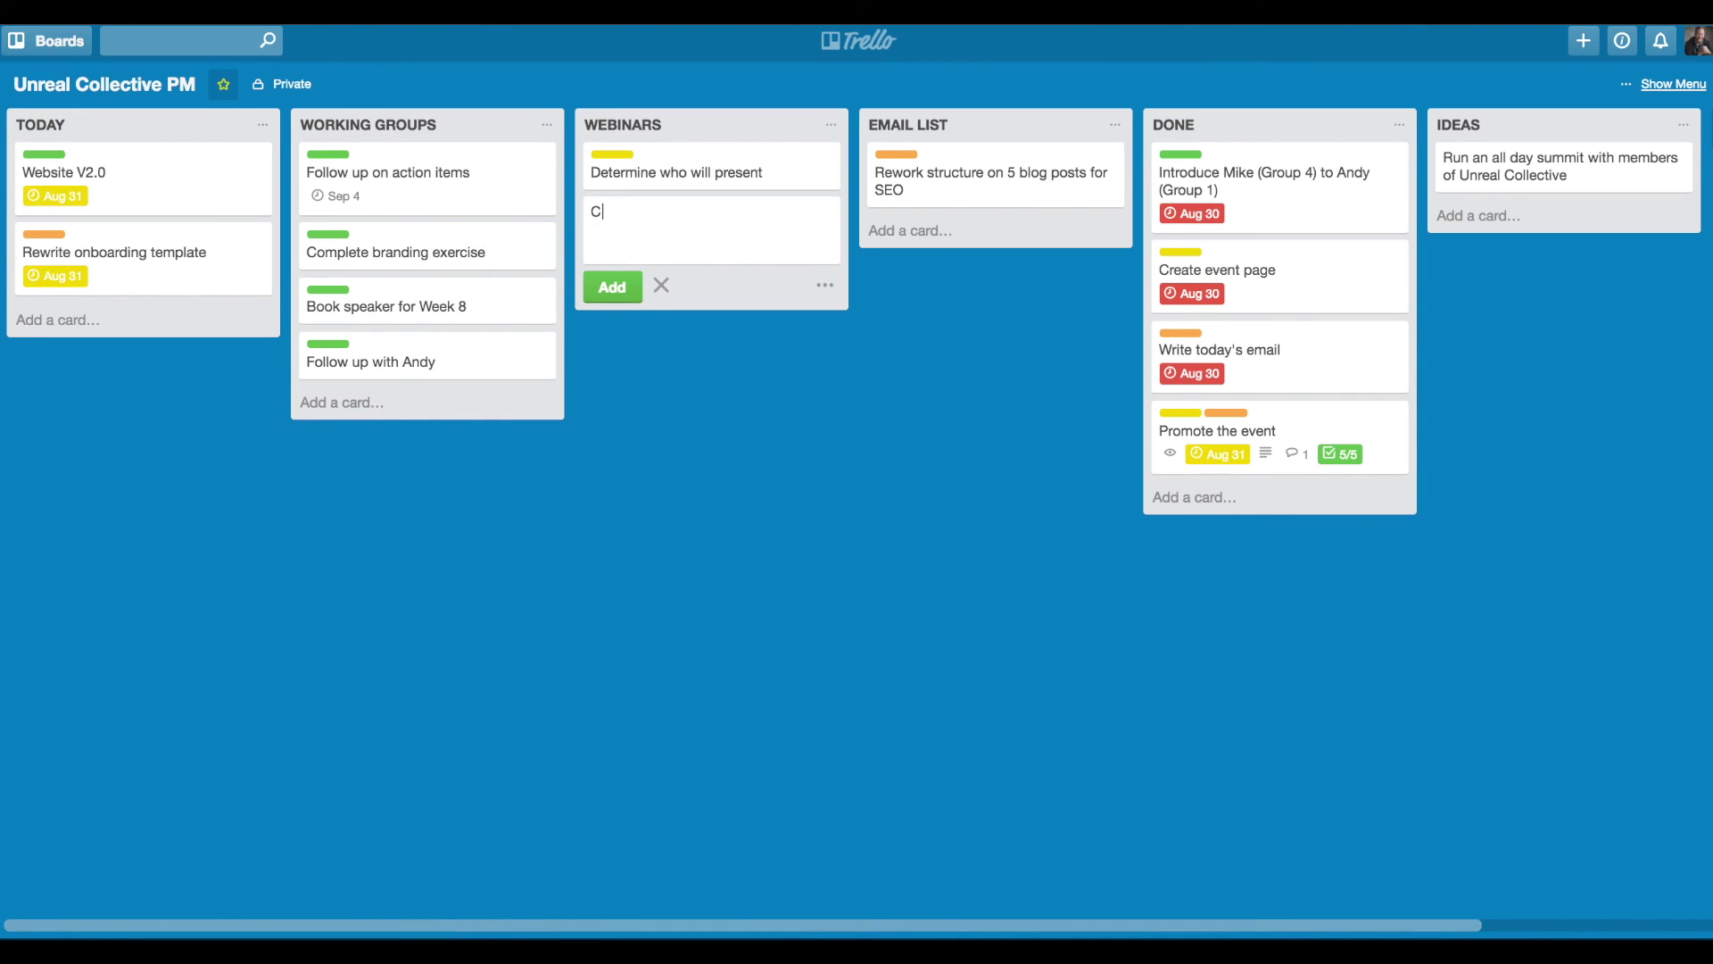
{"action": "type", "text": "reate design graphic"}
{"action": "key", "text": "Return"}
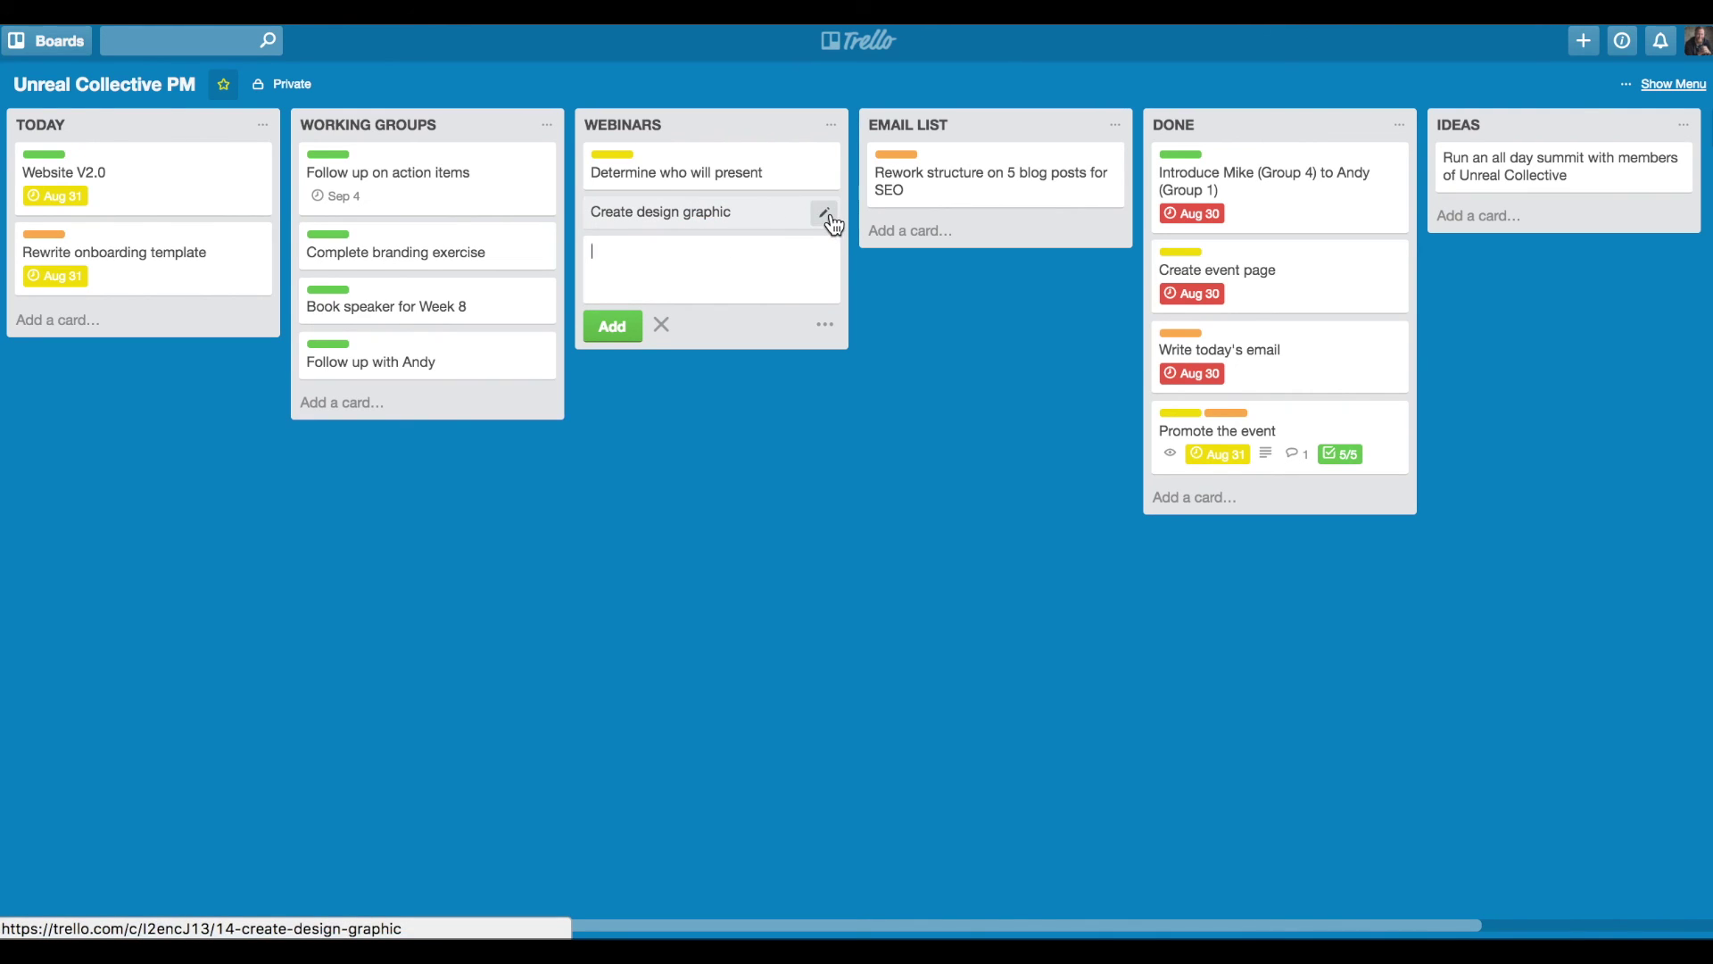
{"action": "left_click", "coordinate": [747, 450]}
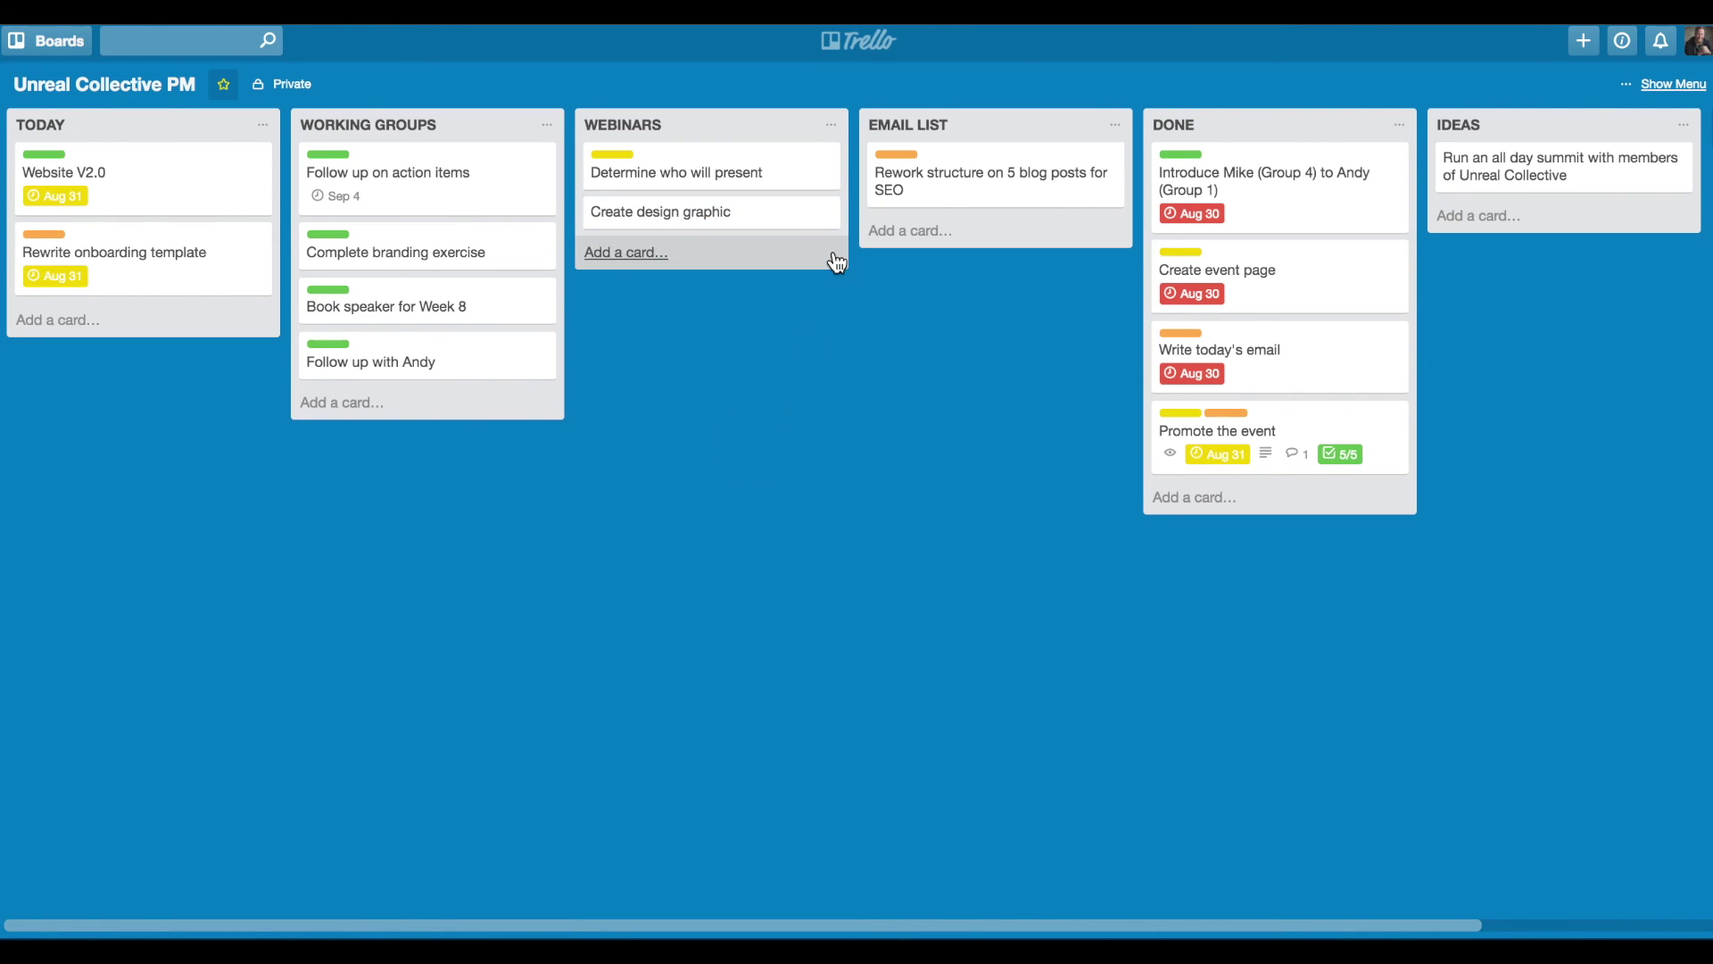
Apply the yellow Webinars label to the Create design graphic card.
{"action": "left_click", "coordinate": [826, 214]}
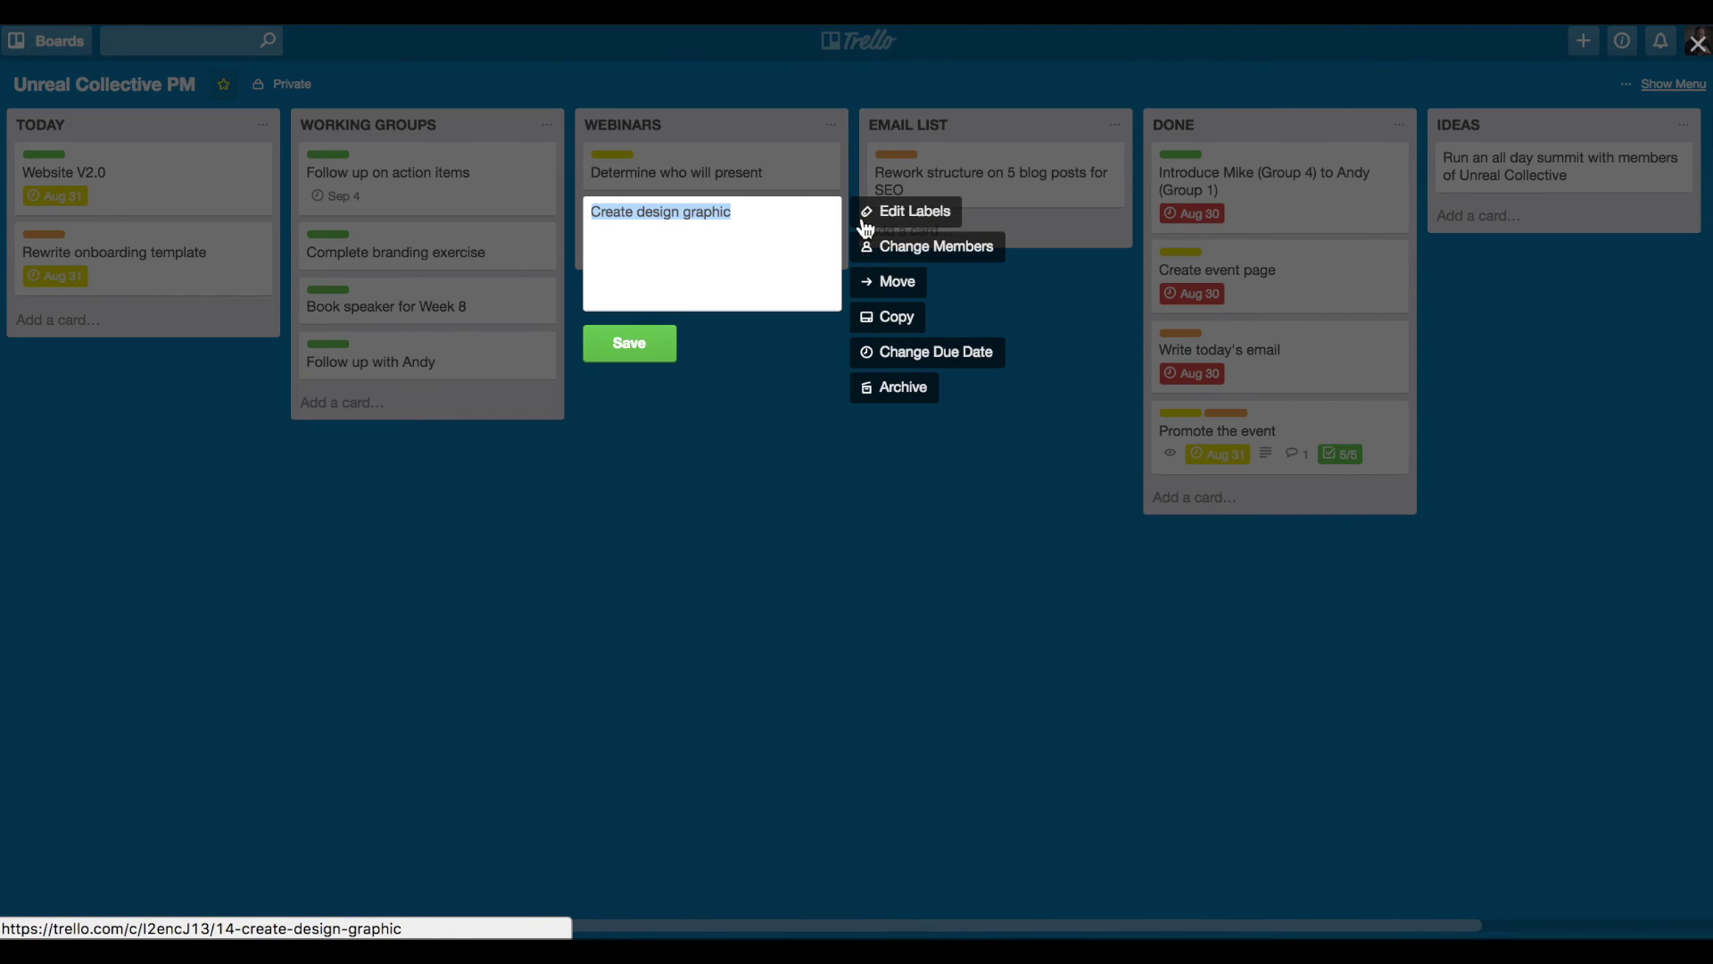
{"action": "left_click", "coordinate": [891, 218]}
{"action": "left_click", "coordinate": [894, 386]}
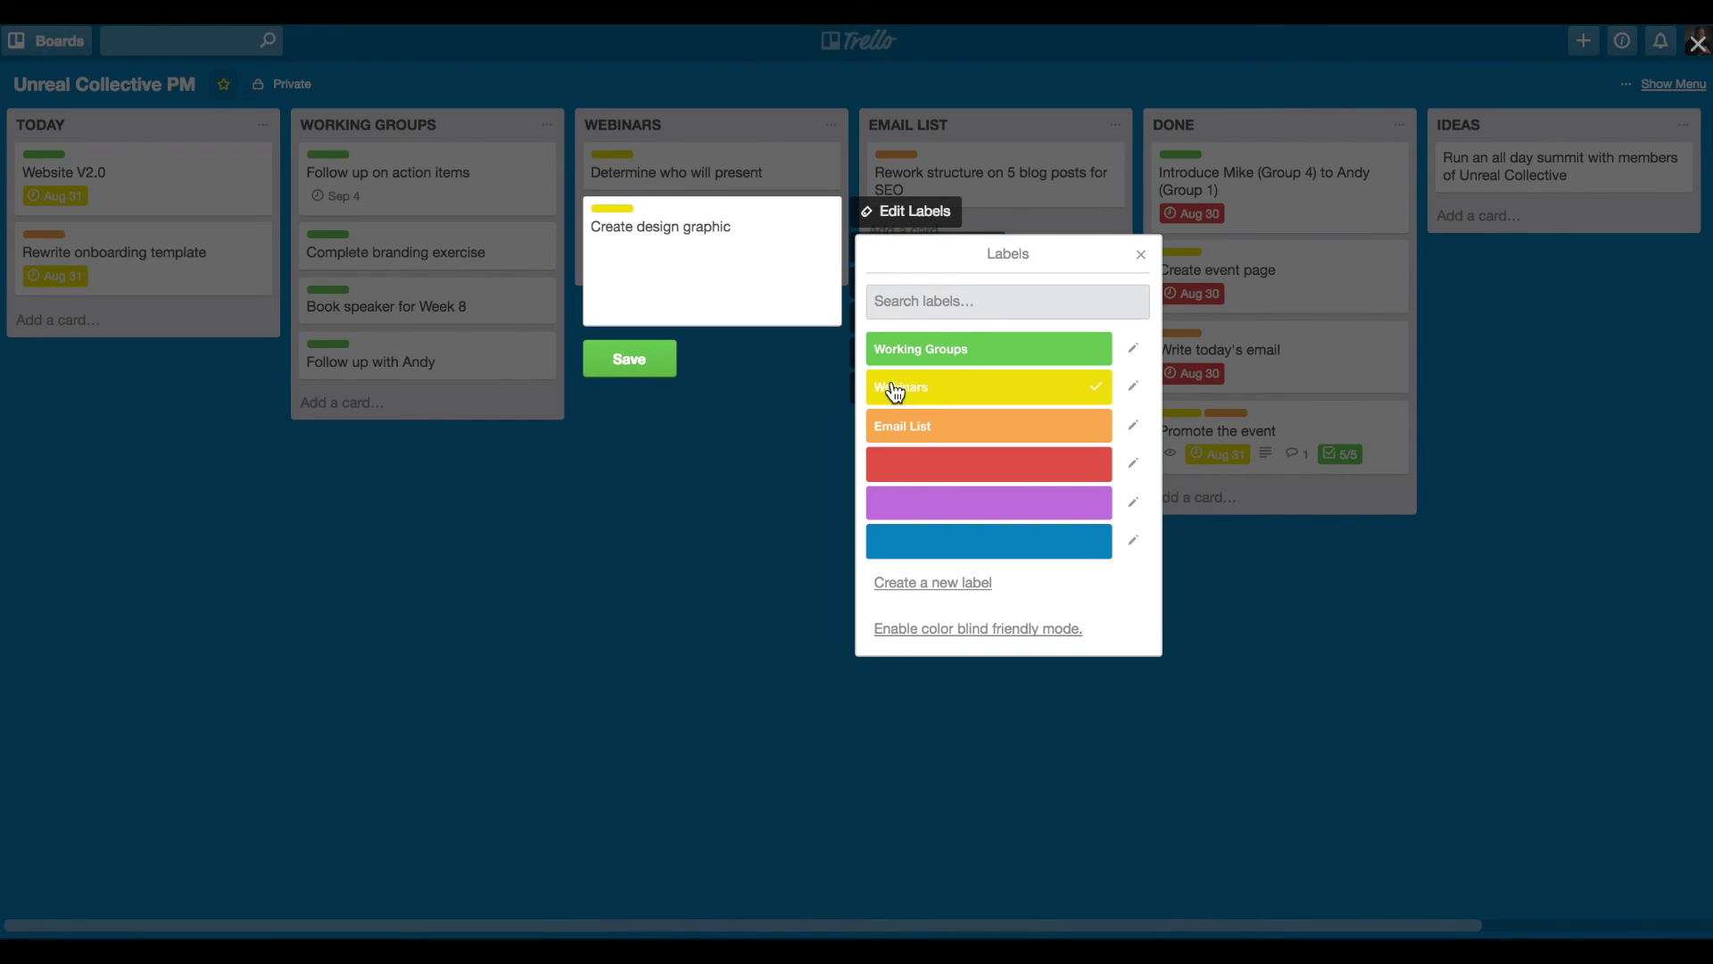
{"action": "left_click", "coordinate": [671, 375]}
Set the Create design graphic card's due date to September 4.
{"action": "left_click", "coordinate": [725, 245]}
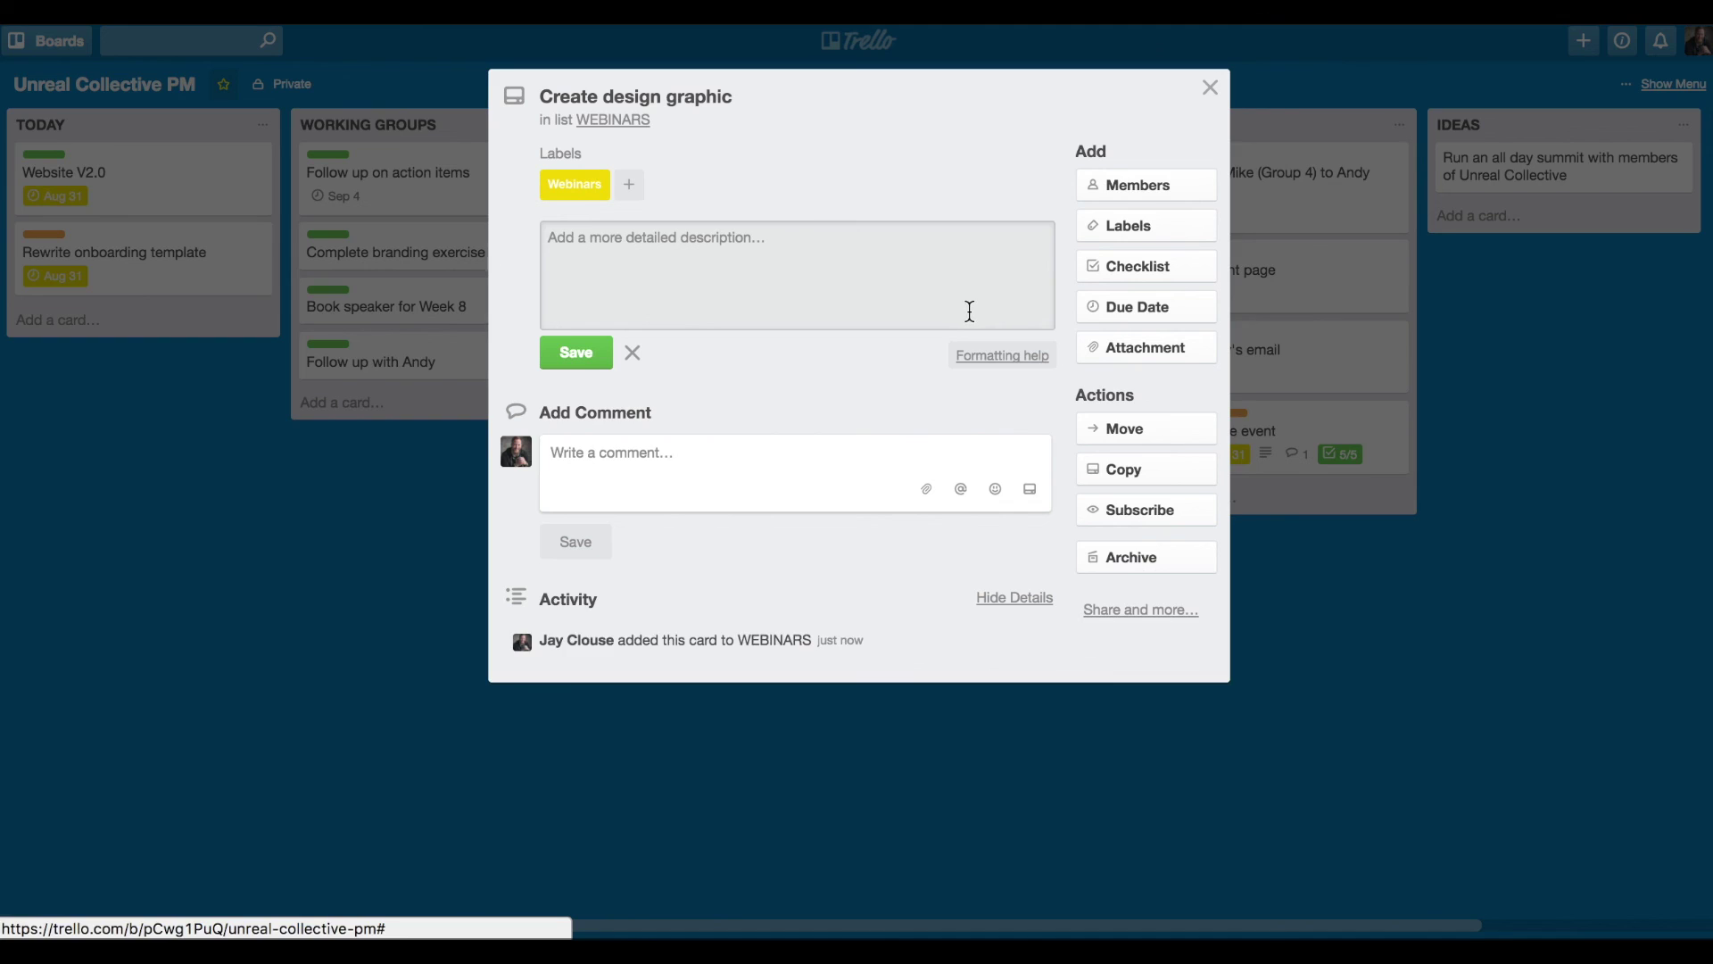
{"action": "left_click", "coordinate": [1129, 312]}
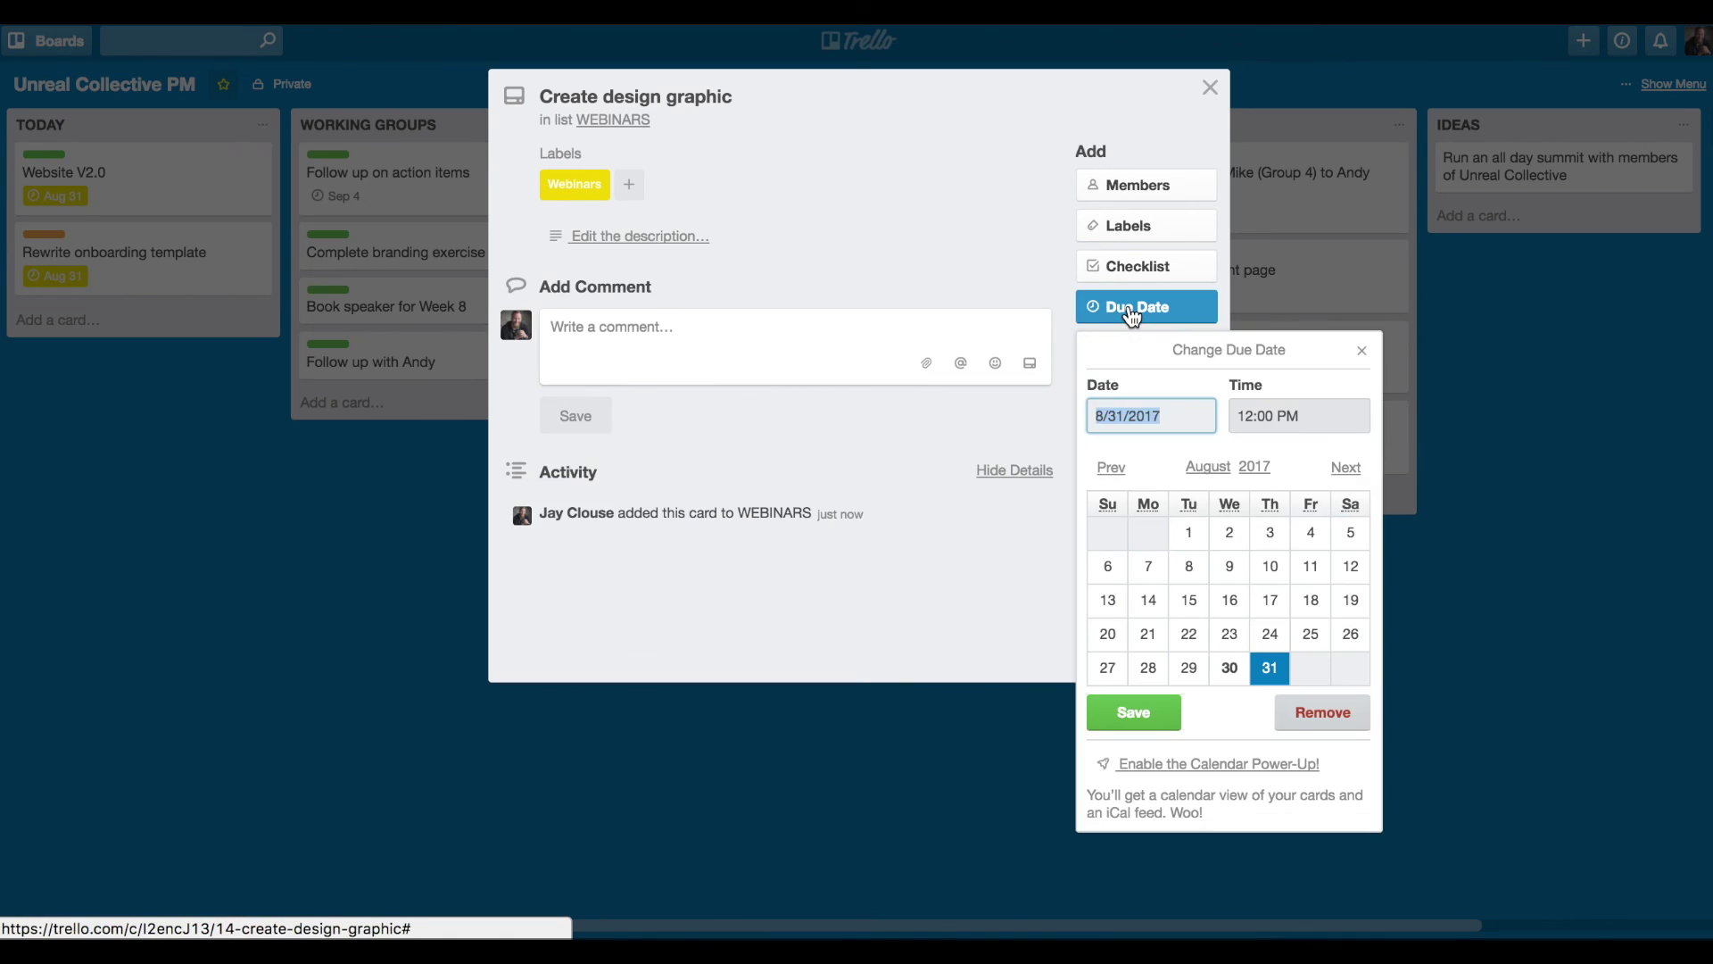
{"action": "left_click", "coordinate": [1346, 467]}
{"action": "left_click", "coordinate": [1148, 566]}
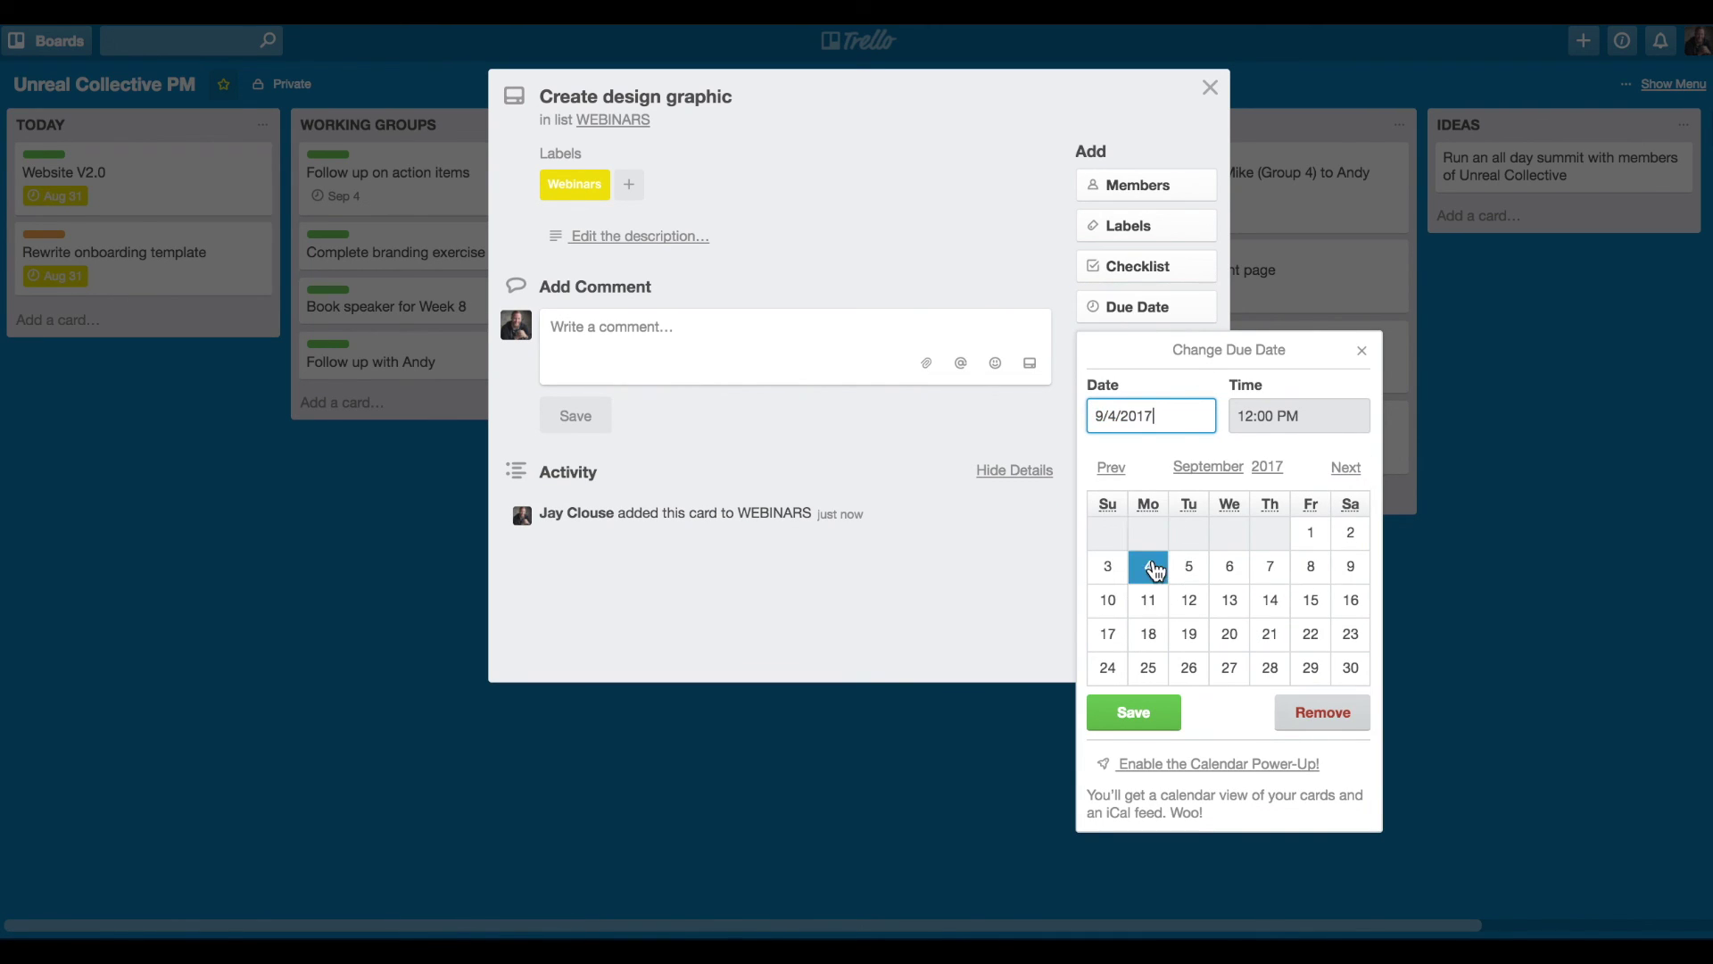
{"action": "left_click", "coordinate": [1130, 701]}
{"action": "left_click", "coordinate": [725, 725]}
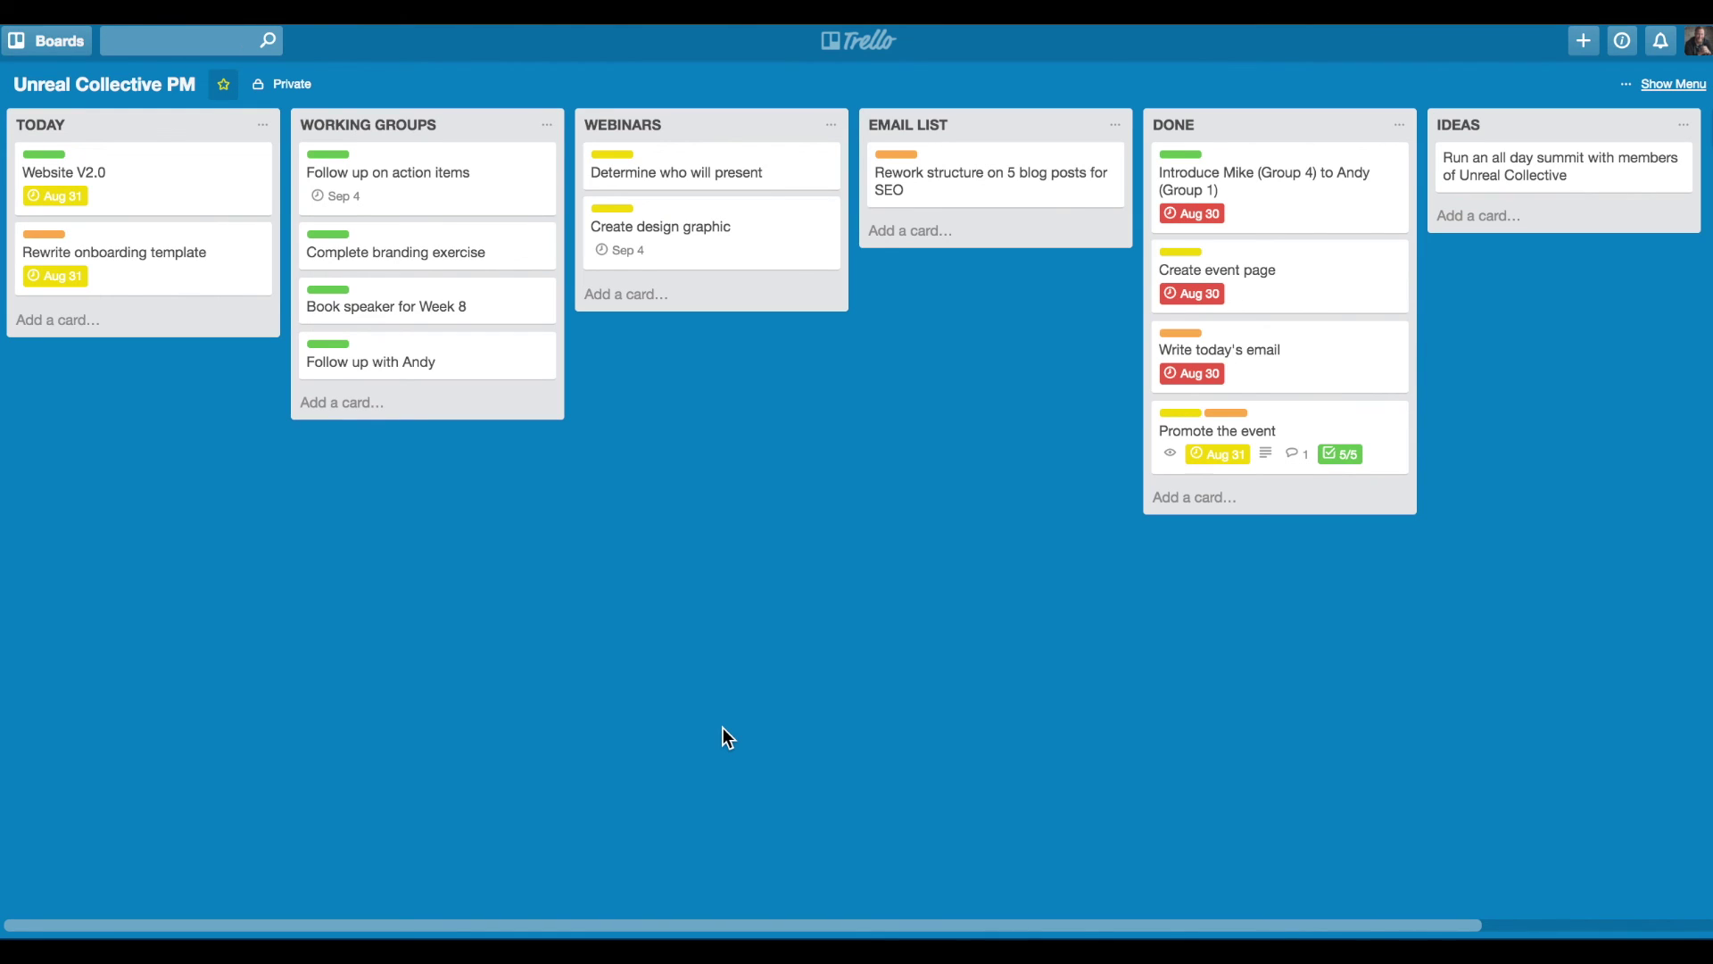